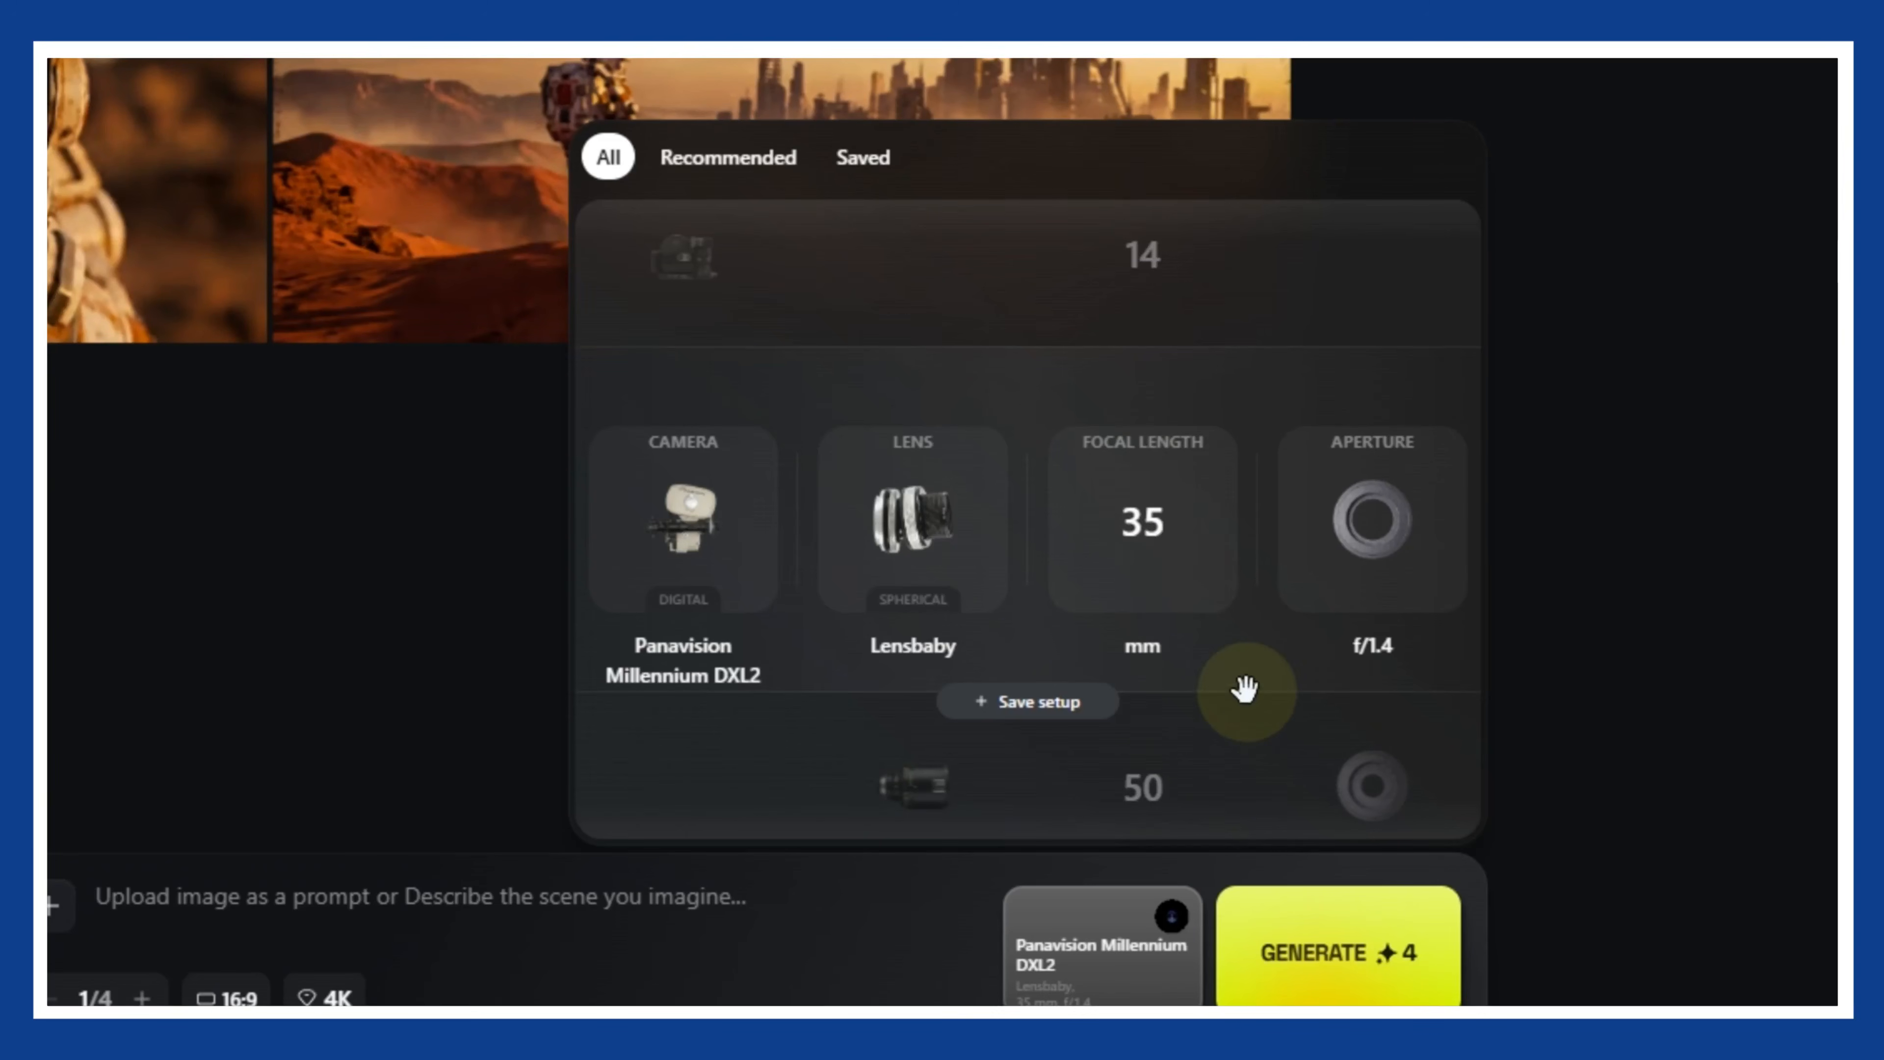
- Set the camera setup's focal length to 50 mm and its aperture to f/11
{"action": "left_click_drag", "start_coordinate": [1172, 549], "coordinate": [1143, 315]}
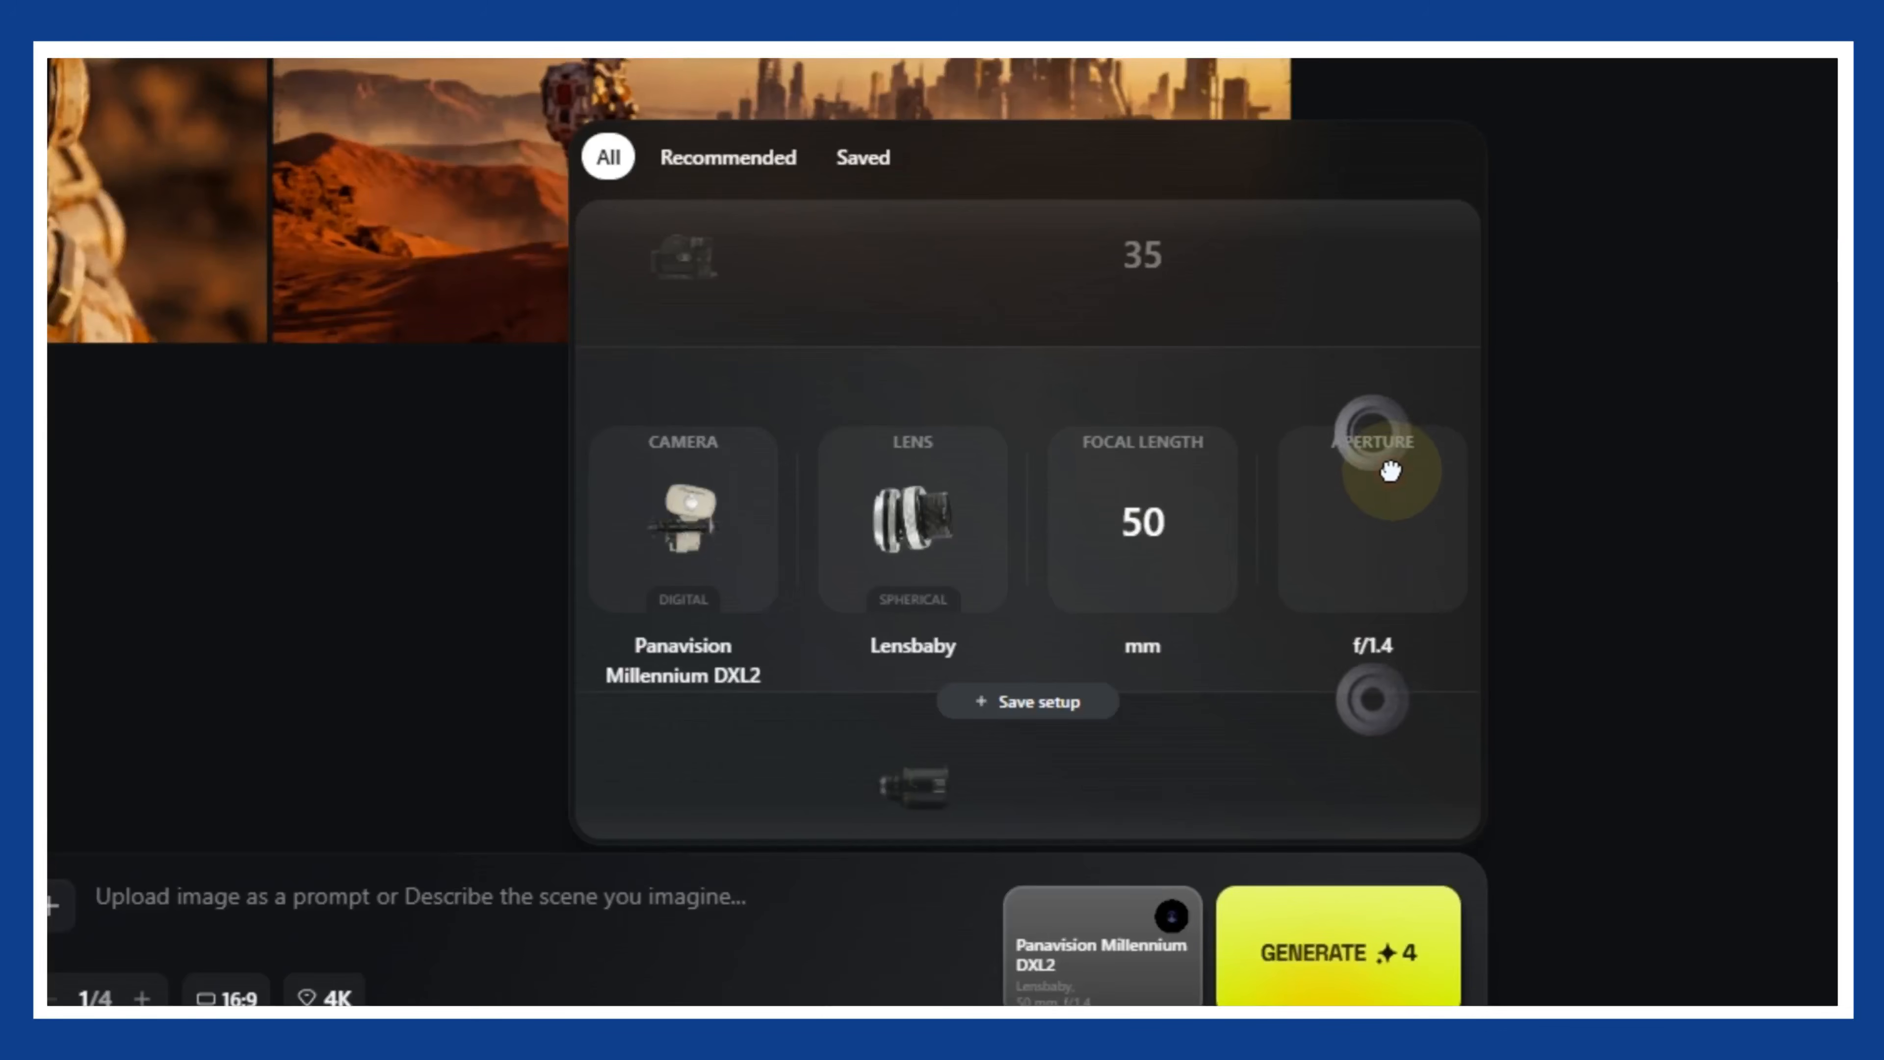
{"action": "left_click_drag", "start_coordinate": [1388, 466], "coordinate": [1357, 780]}
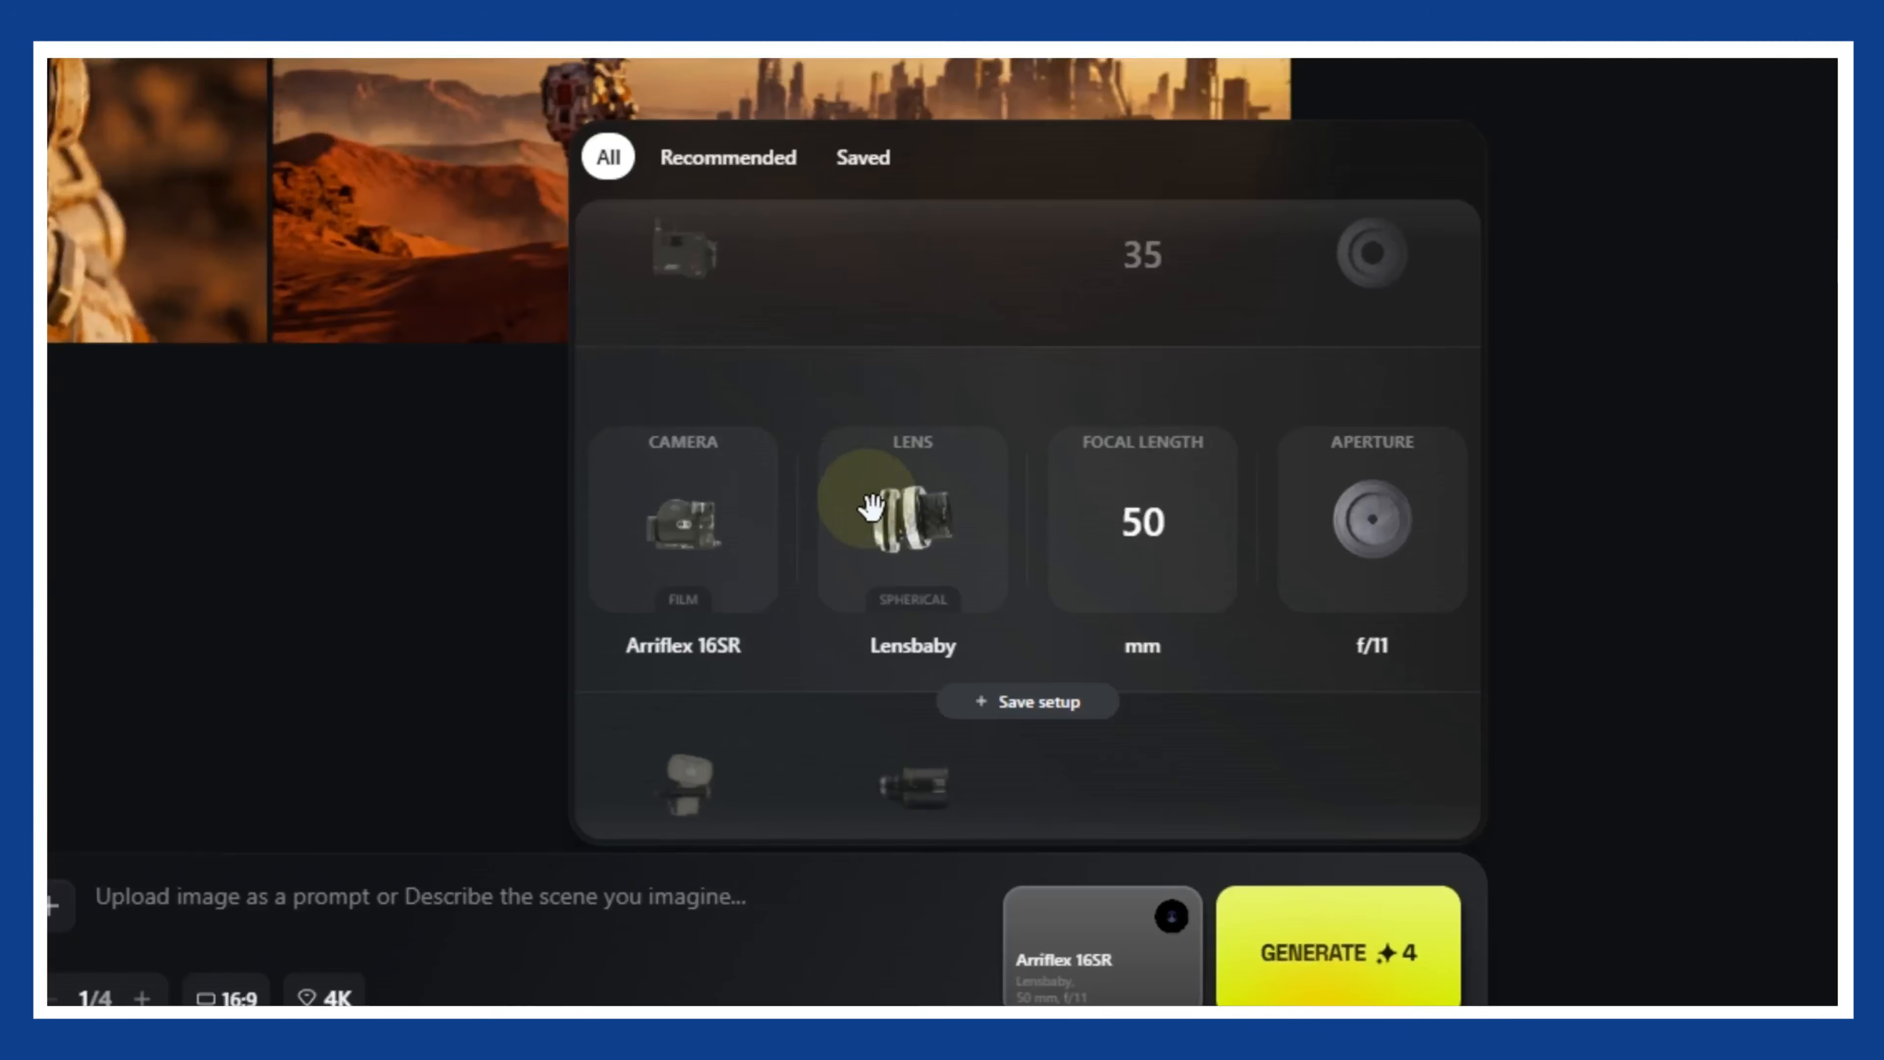
{"action": "scroll", "coordinate": [874, 514], "scroll_direction": "down", "scroll_amount": 1}
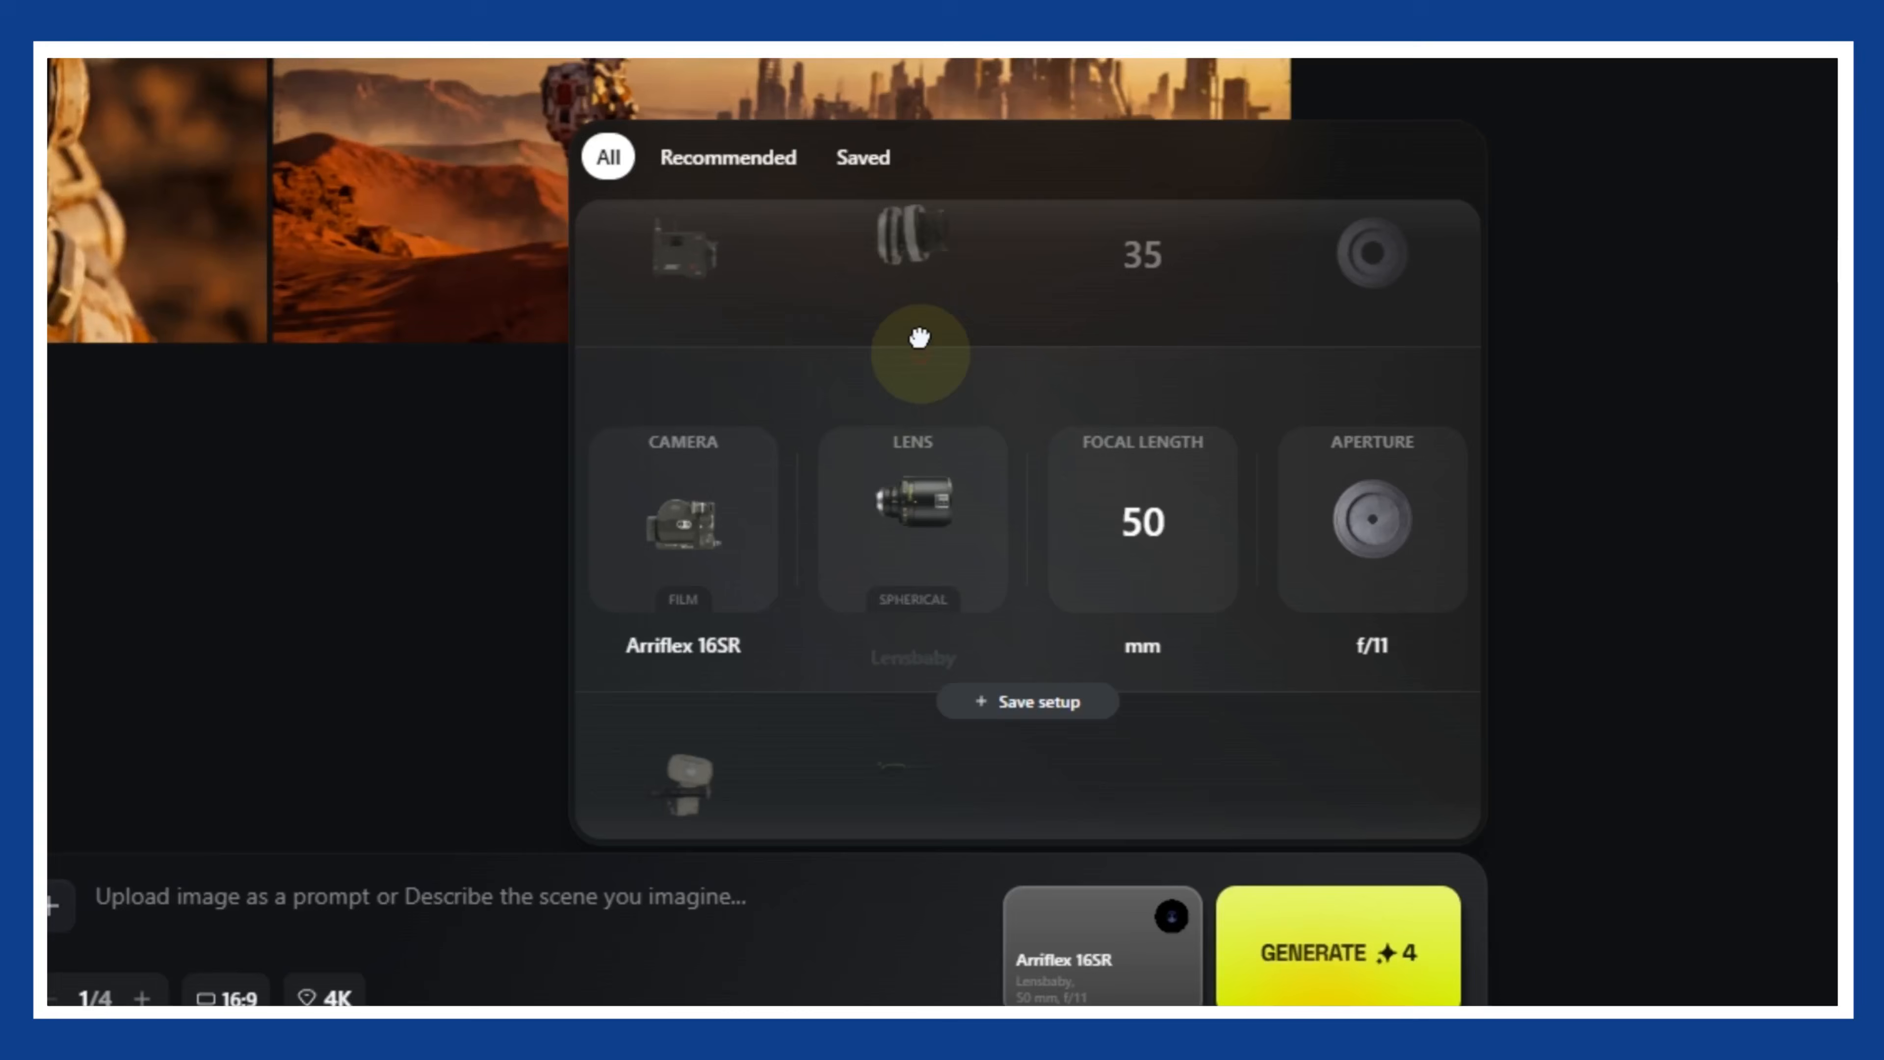
- Choose the ARRI Signature Prime lens for the camera setup, with a 35 mm focal length and a different aperture
{"action": "left_click_drag", "start_coordinate": [909, 556], "coordinate": [947, 238]}
{"action": "left_click_drag", "start_coordinate": [915, 512], "coordinate": [933, 239]}
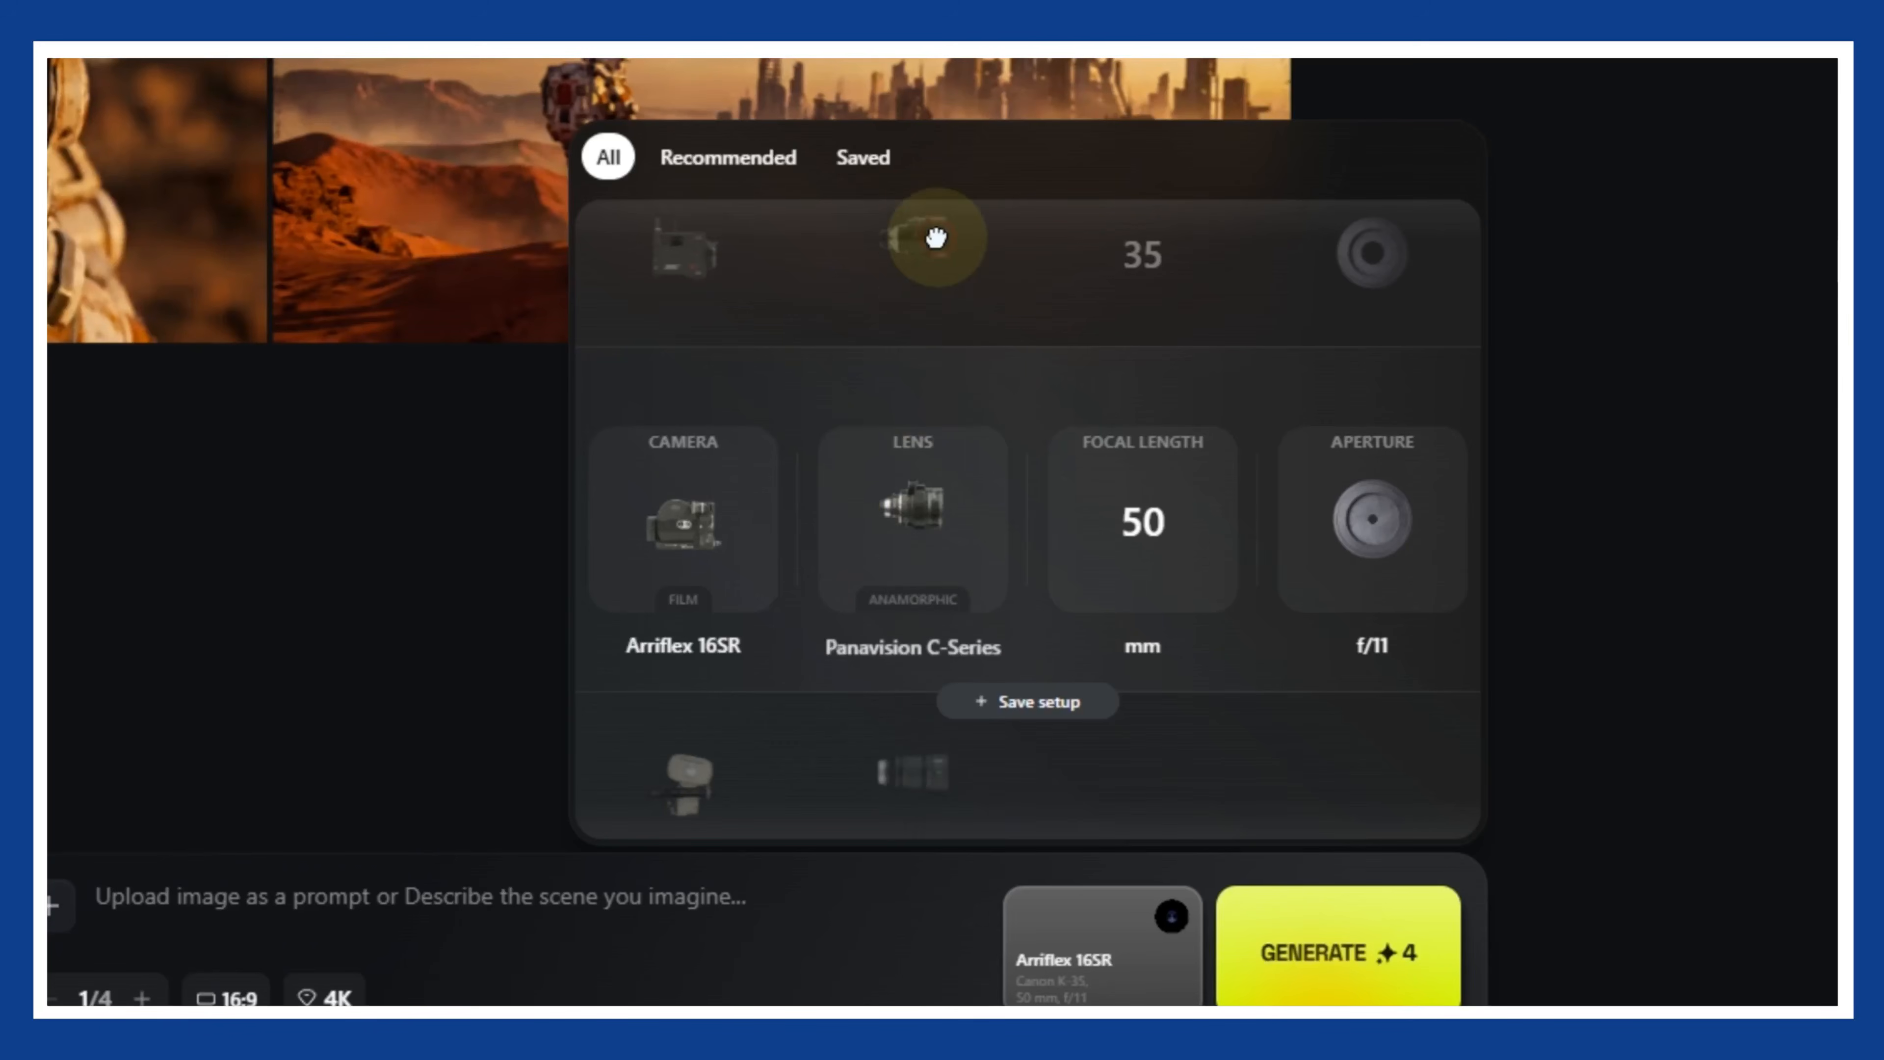
{"action": "left_click_drag", "start_coordinate": [918, 505], "coordinate": [934, 295]}
{"action": "mouse_move", "coordinate": [917, 421]}
{"action": "left_mouse_down"}
{"action": "mouse_move", "coordinate": [934, 282]}
{"action": "mouse_move", "coordinate": [960, 565]}
{"action": "left_mouse_up"}
{"action": "left_click_drag", "start_coordinate": [1156, 542], "coordinate": [1152, 764]}
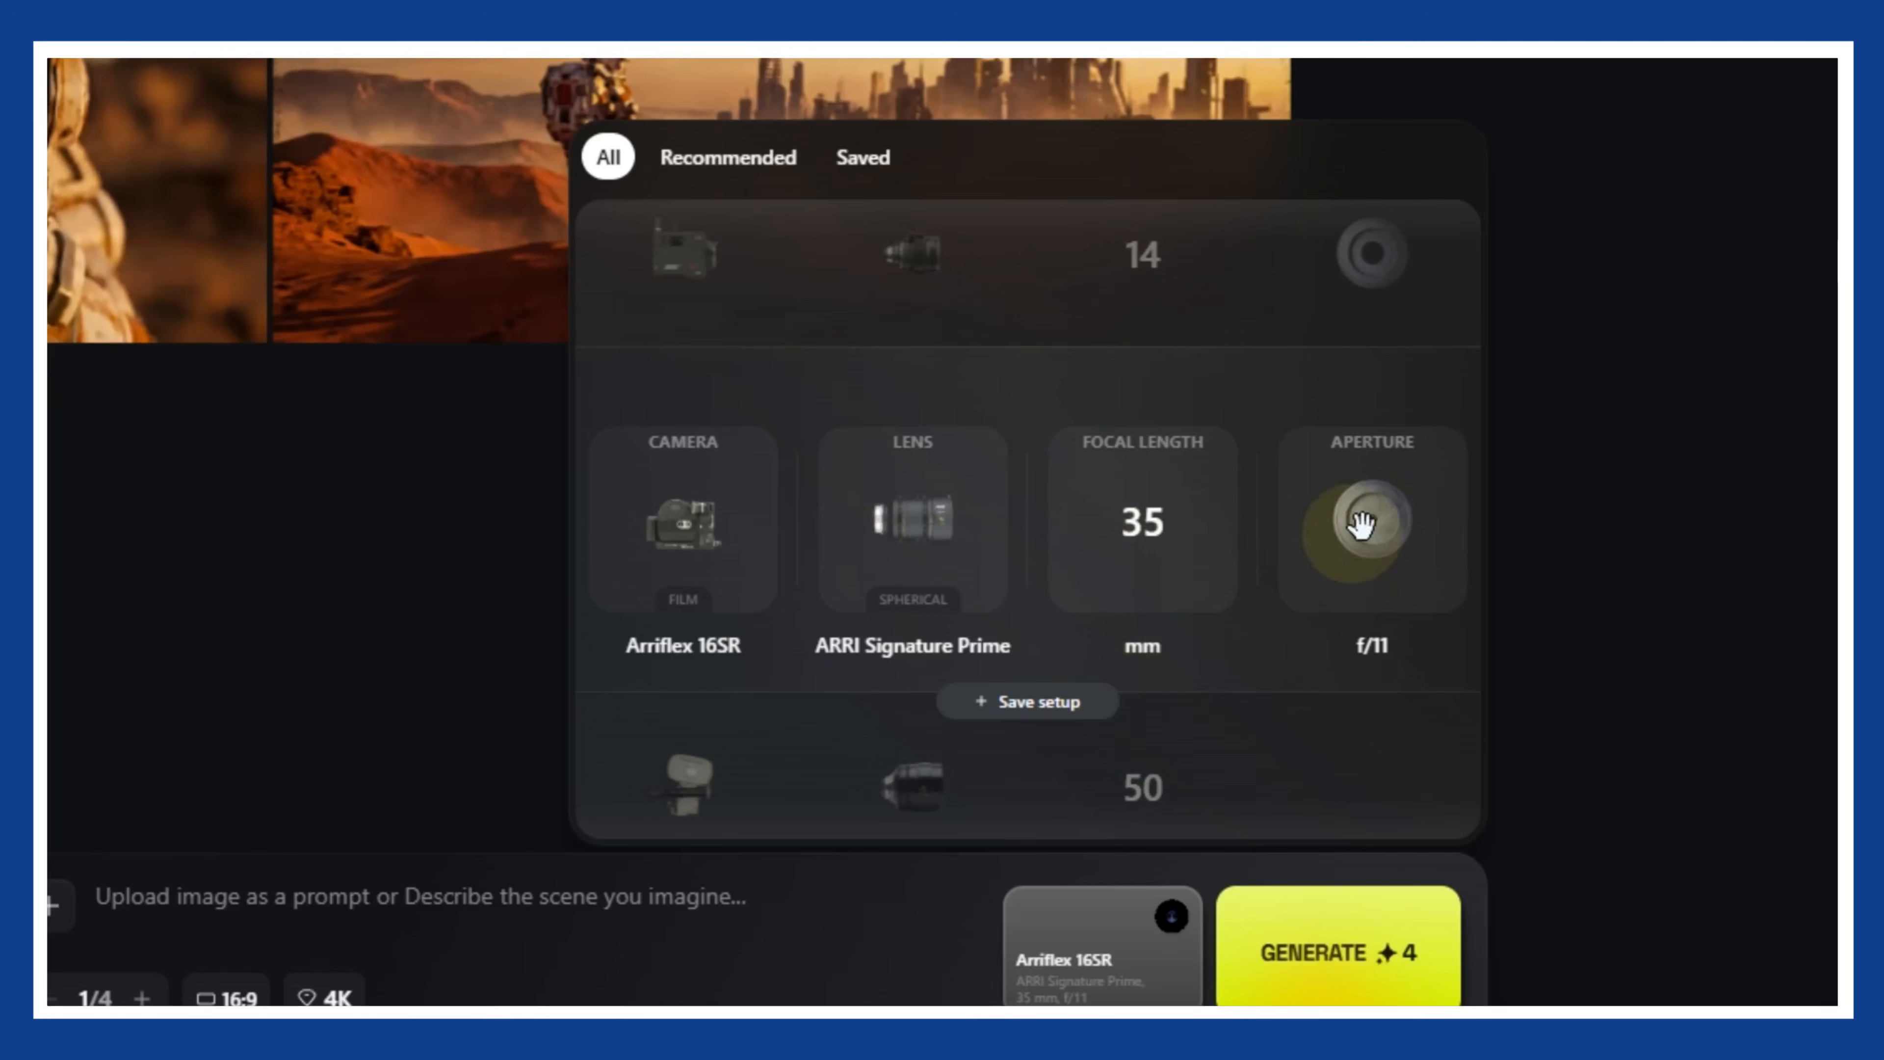
{"action": "left_click_drag", "start_coordinate": [1402, 522], "coordinate": [1425, 785]}
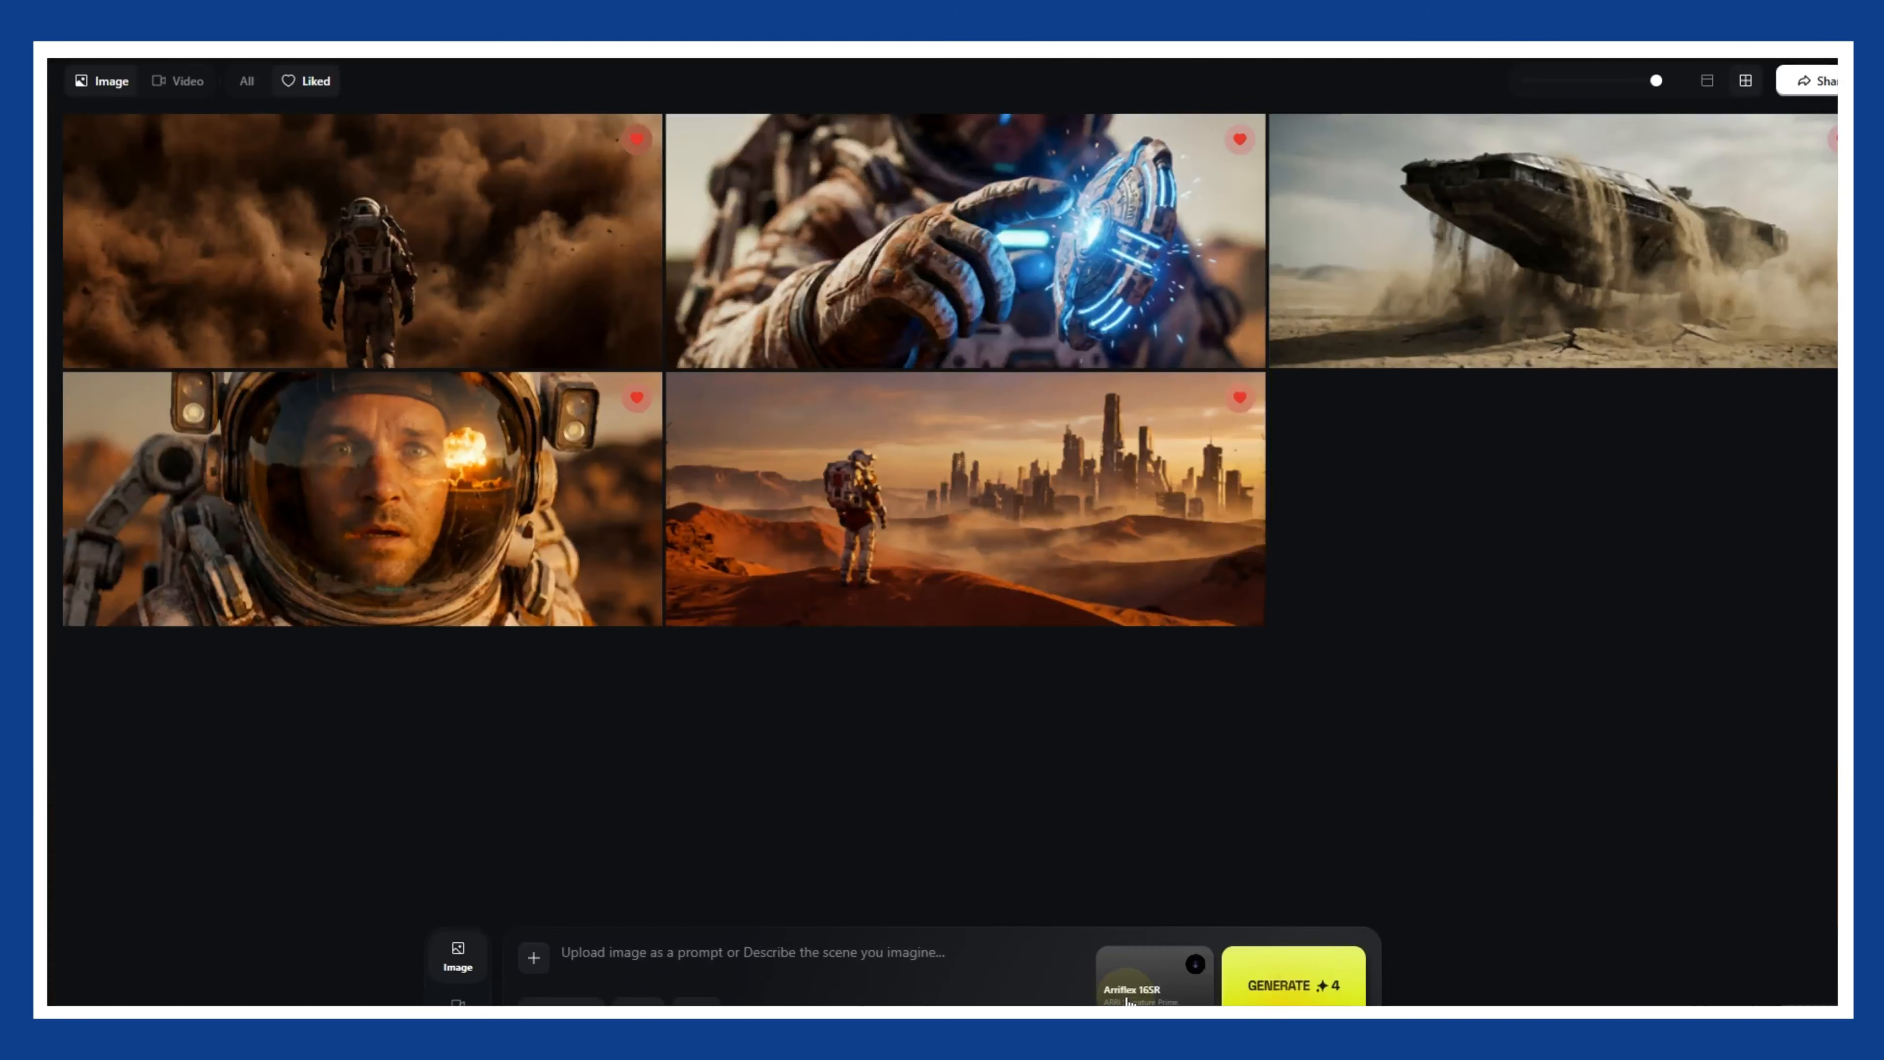
- Look at the recommended camera setups and read through the Cinematic Camera, Lens & Focal Length Guide document
{"action": "left_click", "coordinate": [1127, 994]}
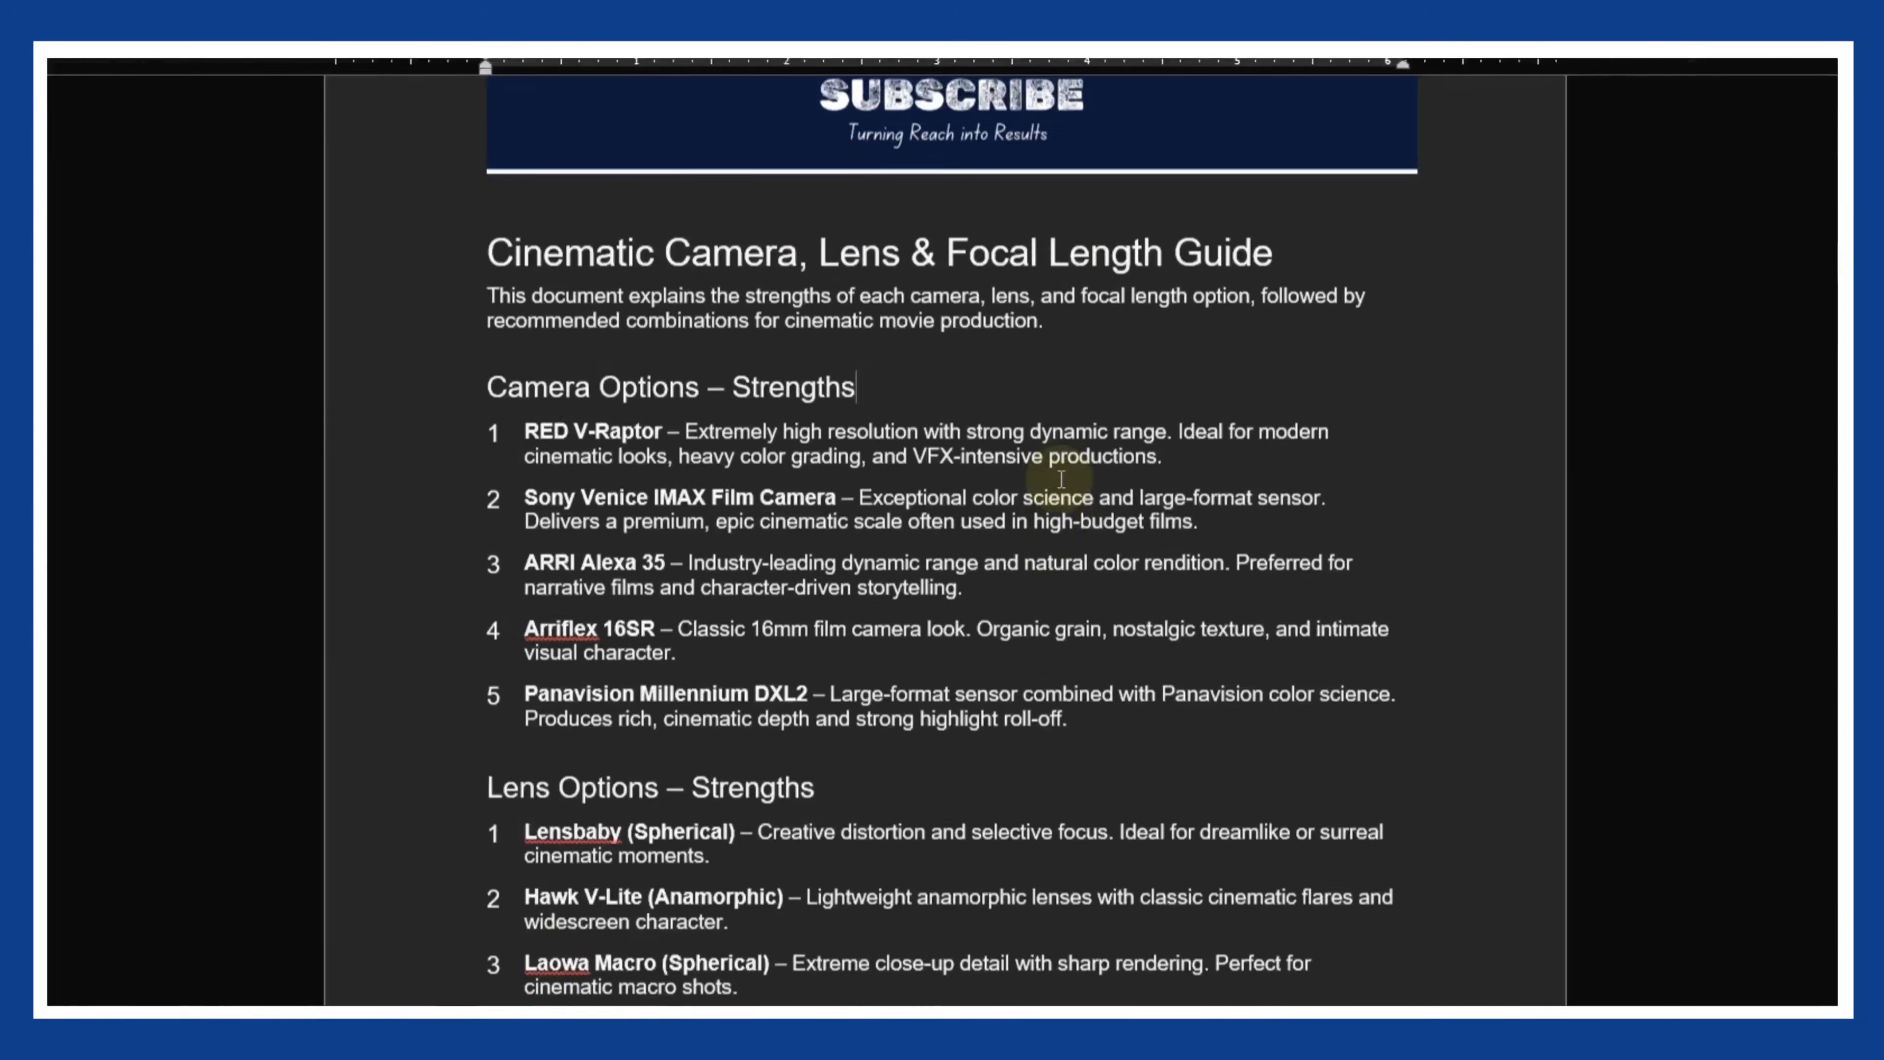
{"action": "scroll", "coordinate": [1060, 482], "scroll_direction": "down", "scroll_amount": 5}
{"action": "scroll", "coordinate": [1061, 481], "scroll_direction": "down", "scroll_amount": 10}
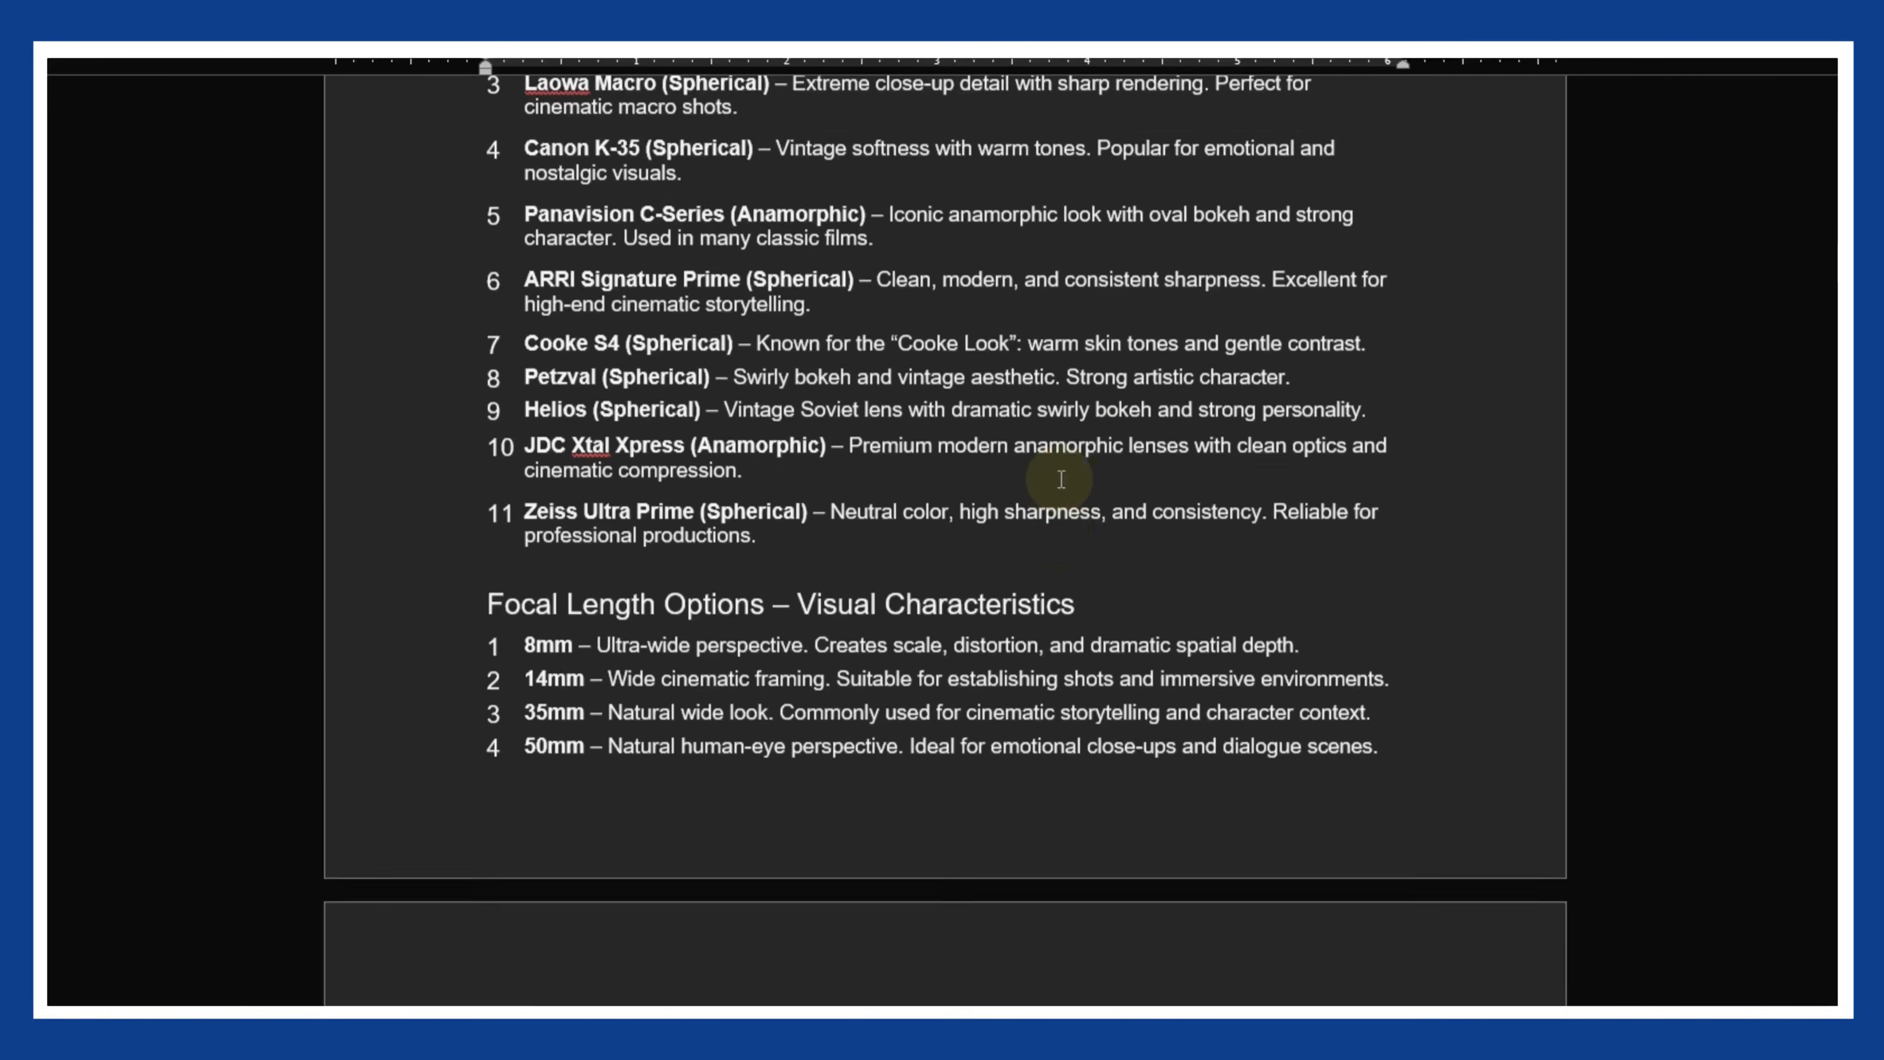
{"action": "scroll", "coordinate": [1061, 479], "scroll_direction": "up", "scroll_amount": 15}
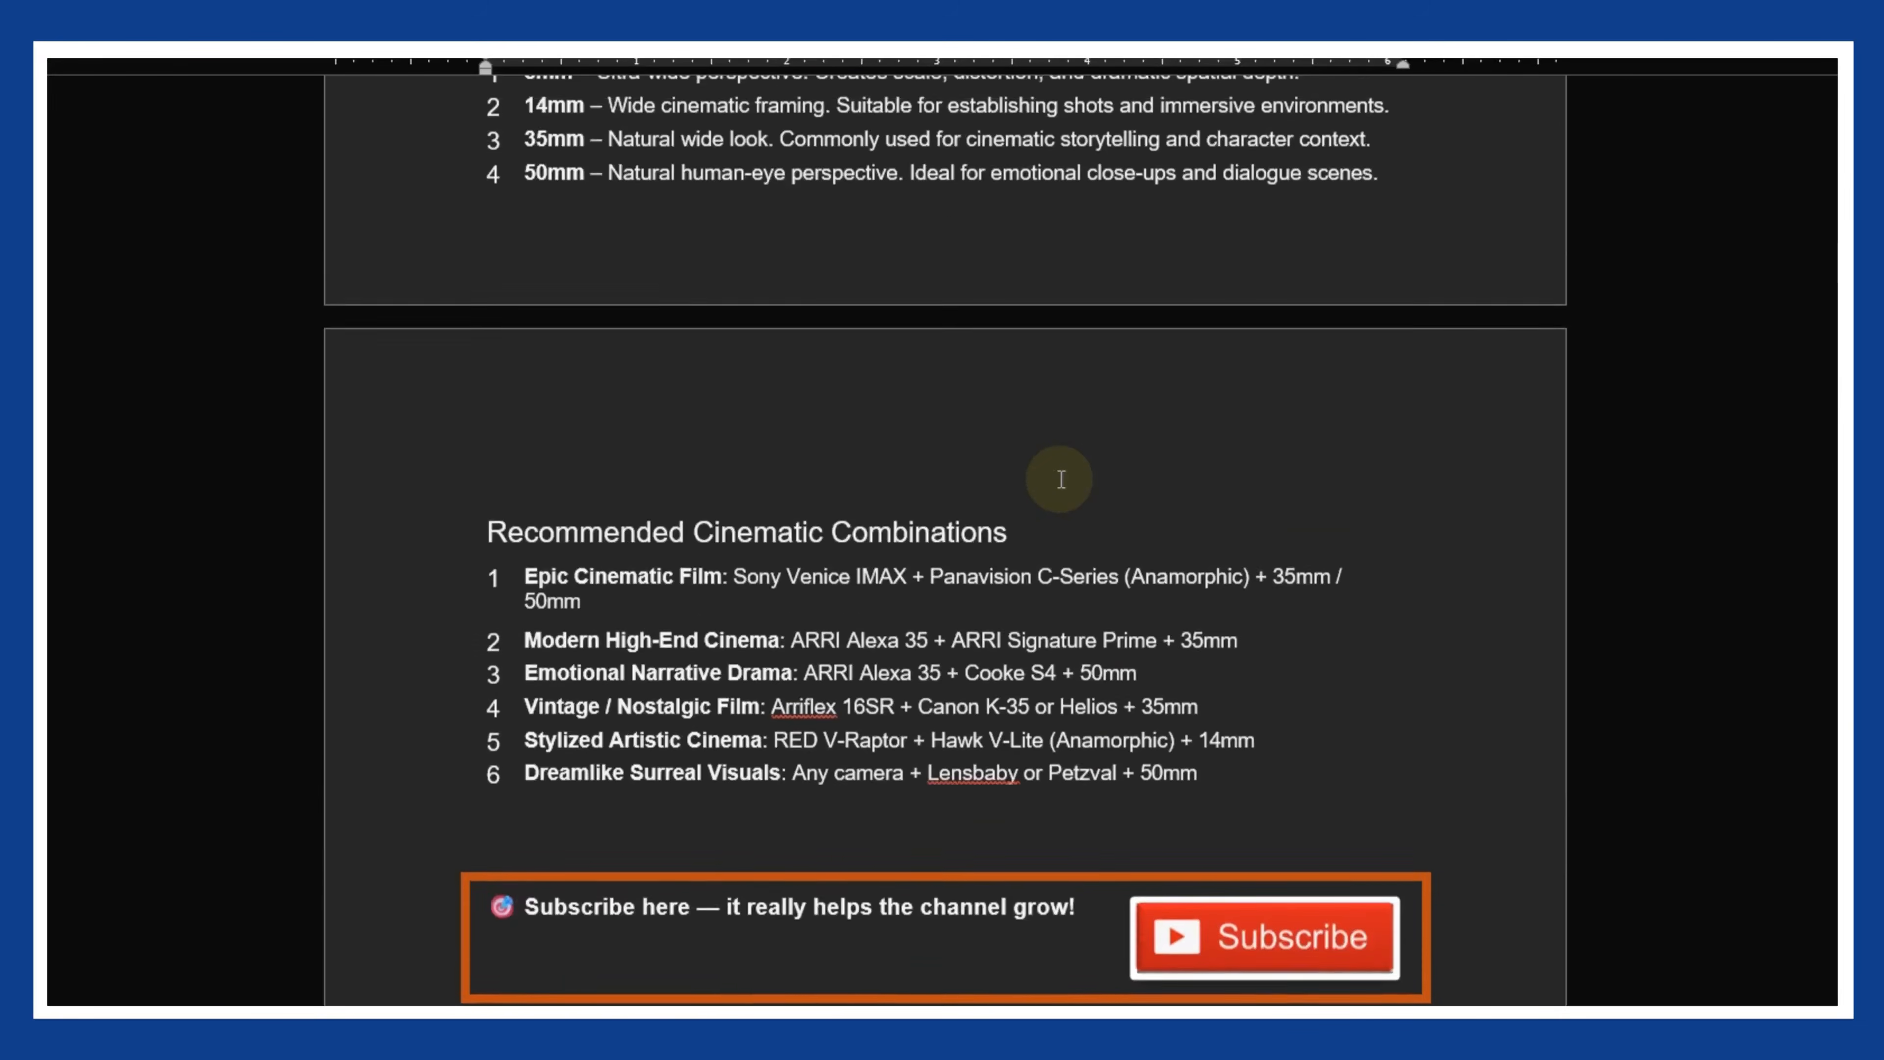
{"action": "scroll", "coordinate": [1061, 478], "scroll_direction": "up", "scroll_amount": 3}
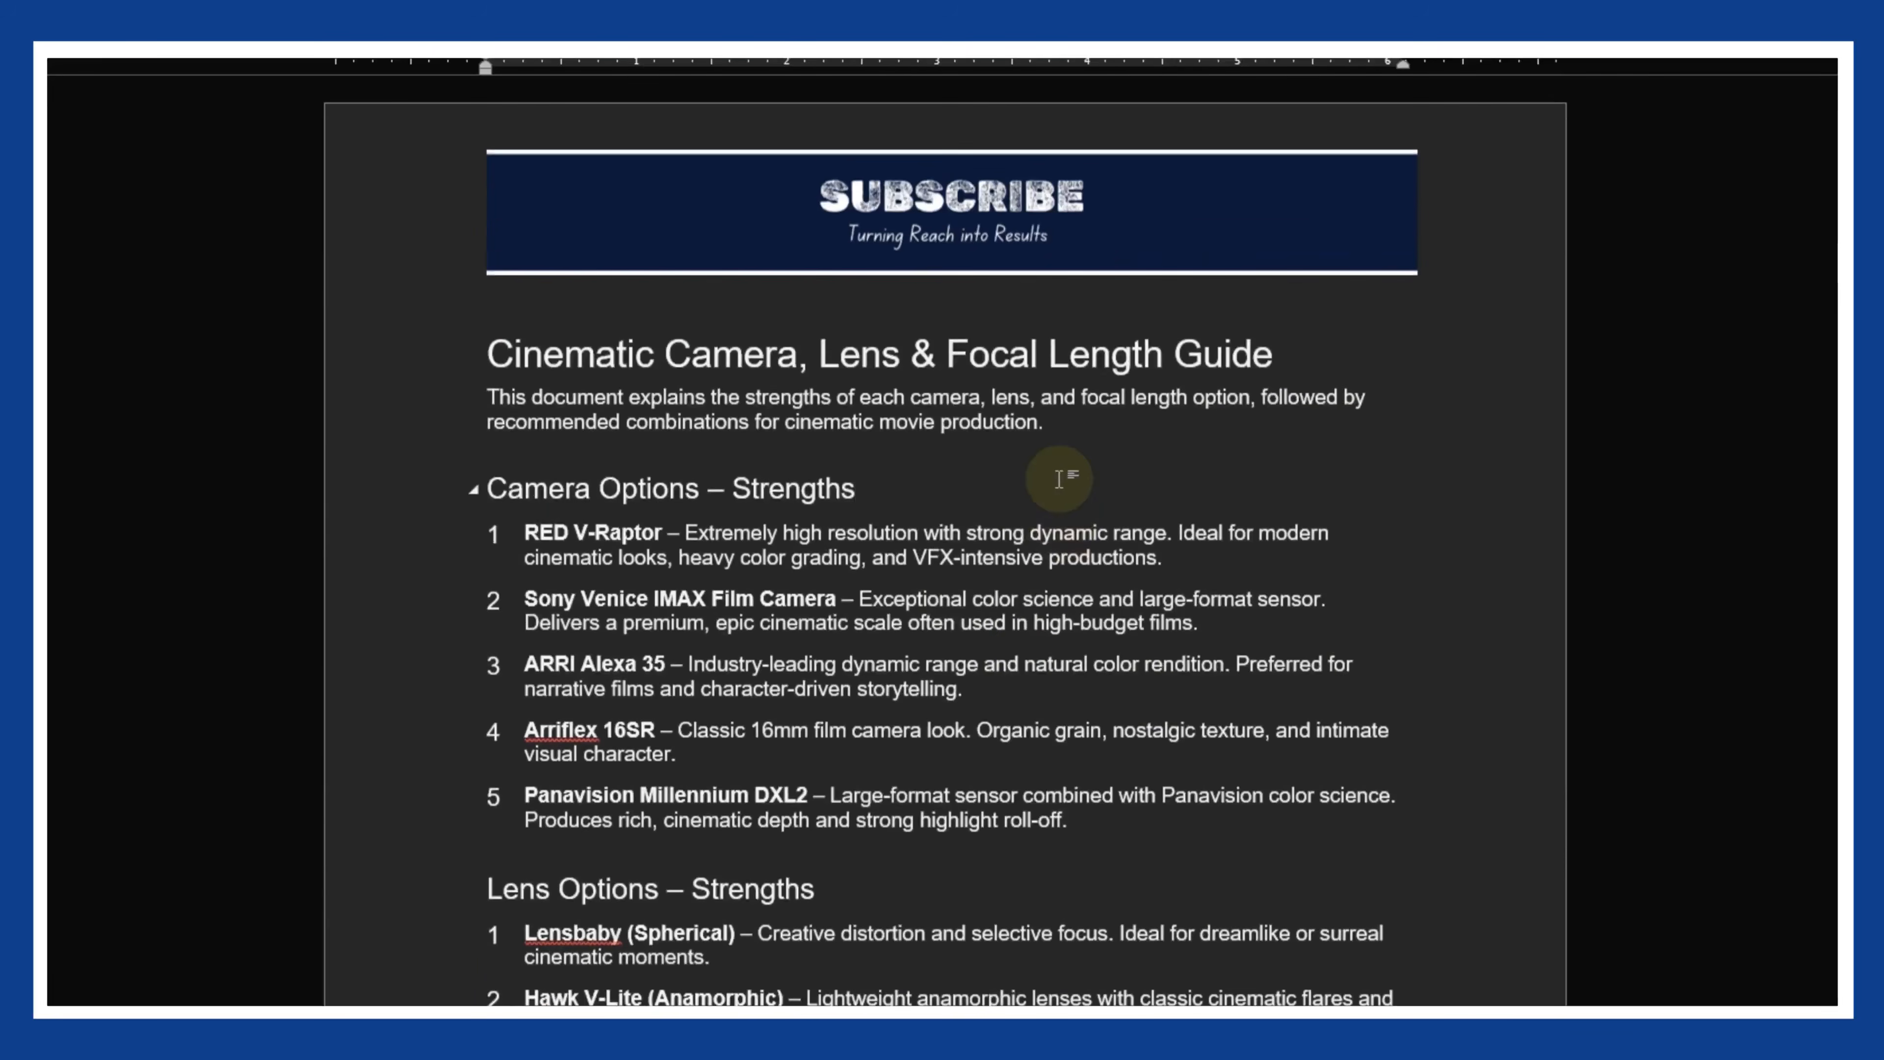
{"action": "left_click_drag", "start_coordinate": [499, 489], "coordinate": [908, 492]}
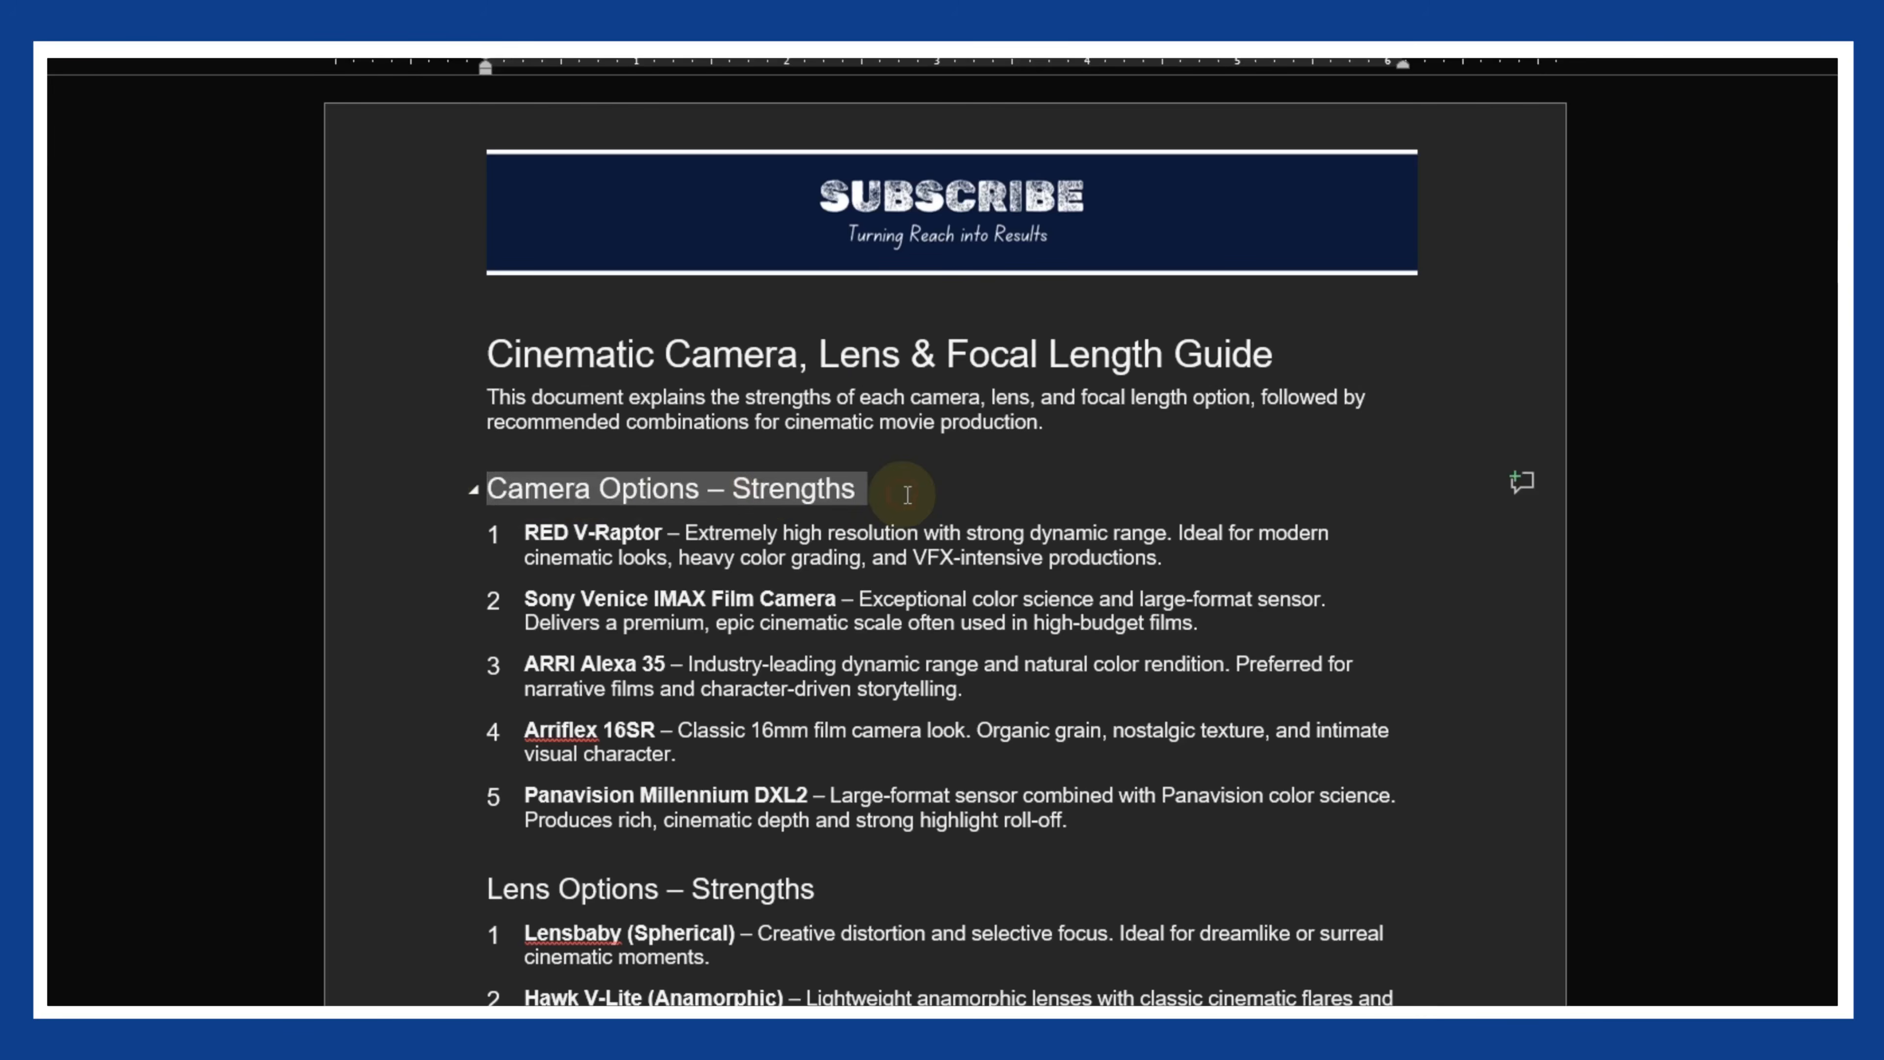
{"action": "left_click", "coordinate": [1120, 492]}
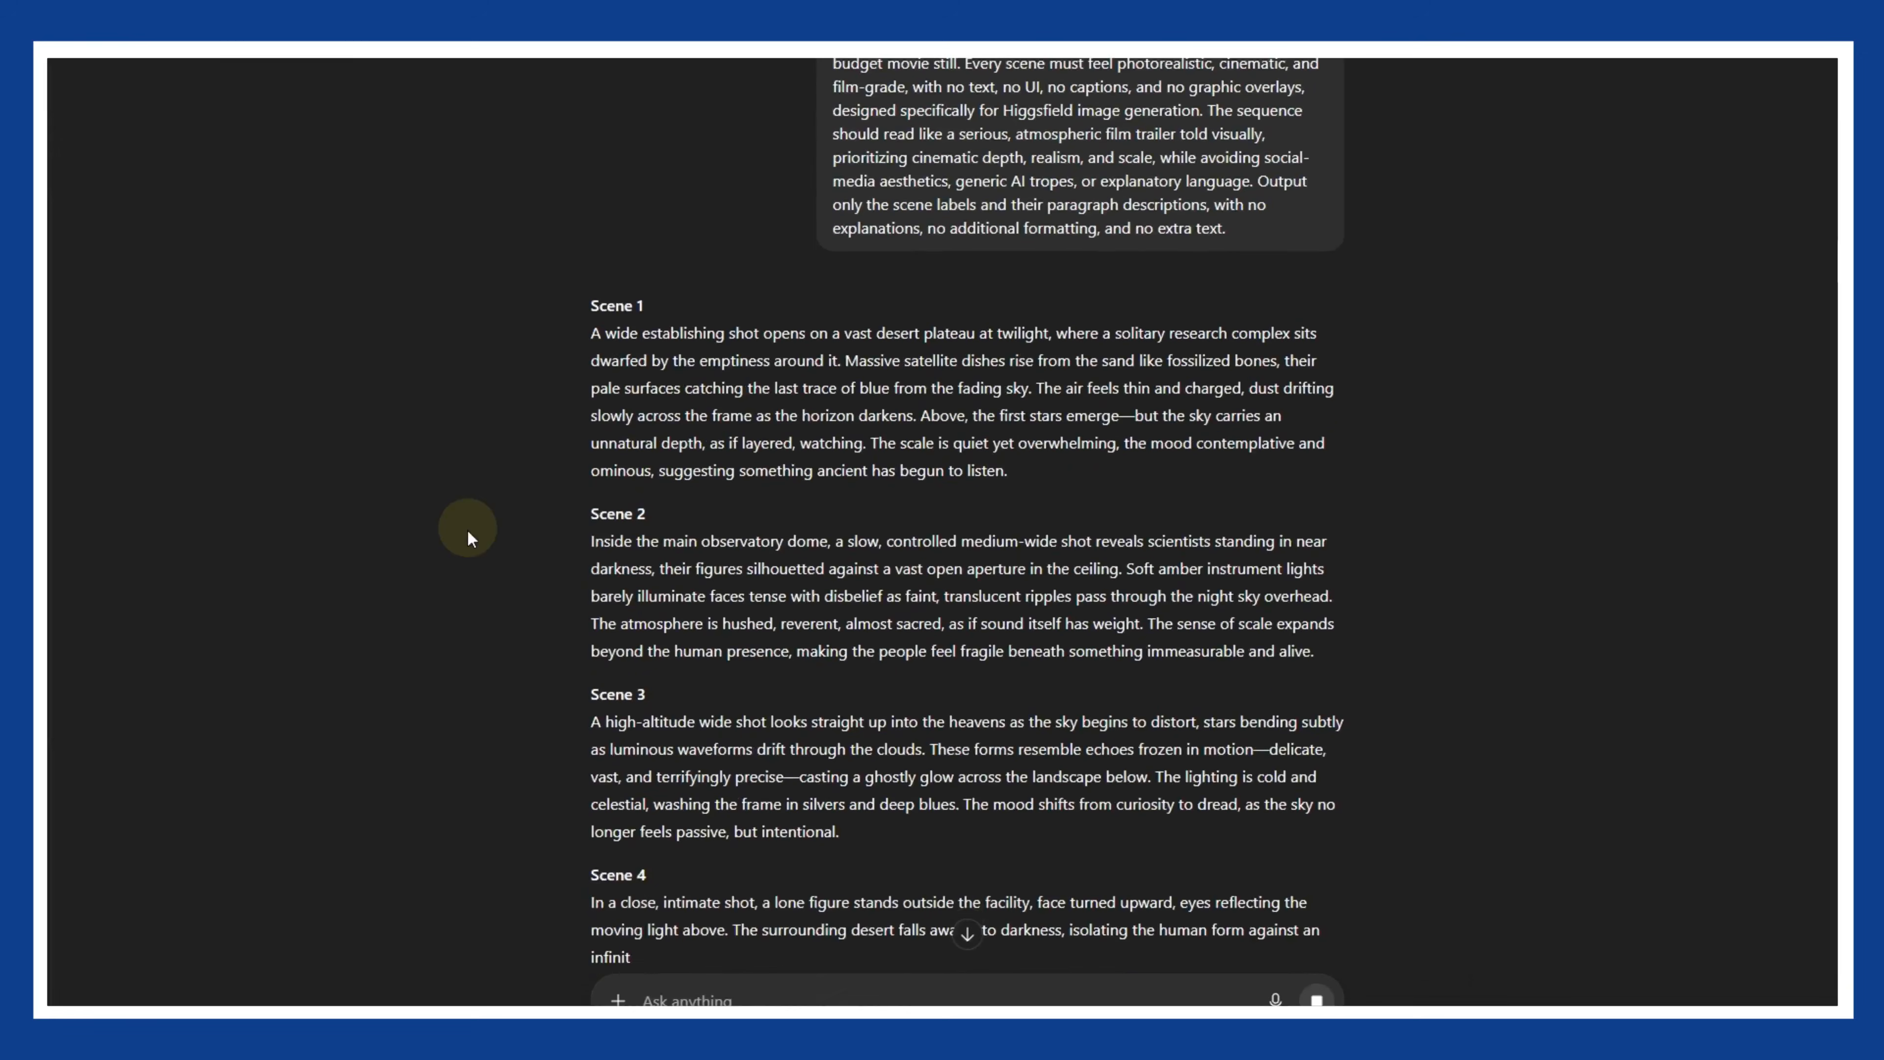
- Copy the Scene 1 paragraph from the ChatGPT response into the image prompt of Higgsfield Cinema Studio
{"action": "scroll", "coordinate": [475, 527], "scroll_direction": "down", "scroll_amount": 3}
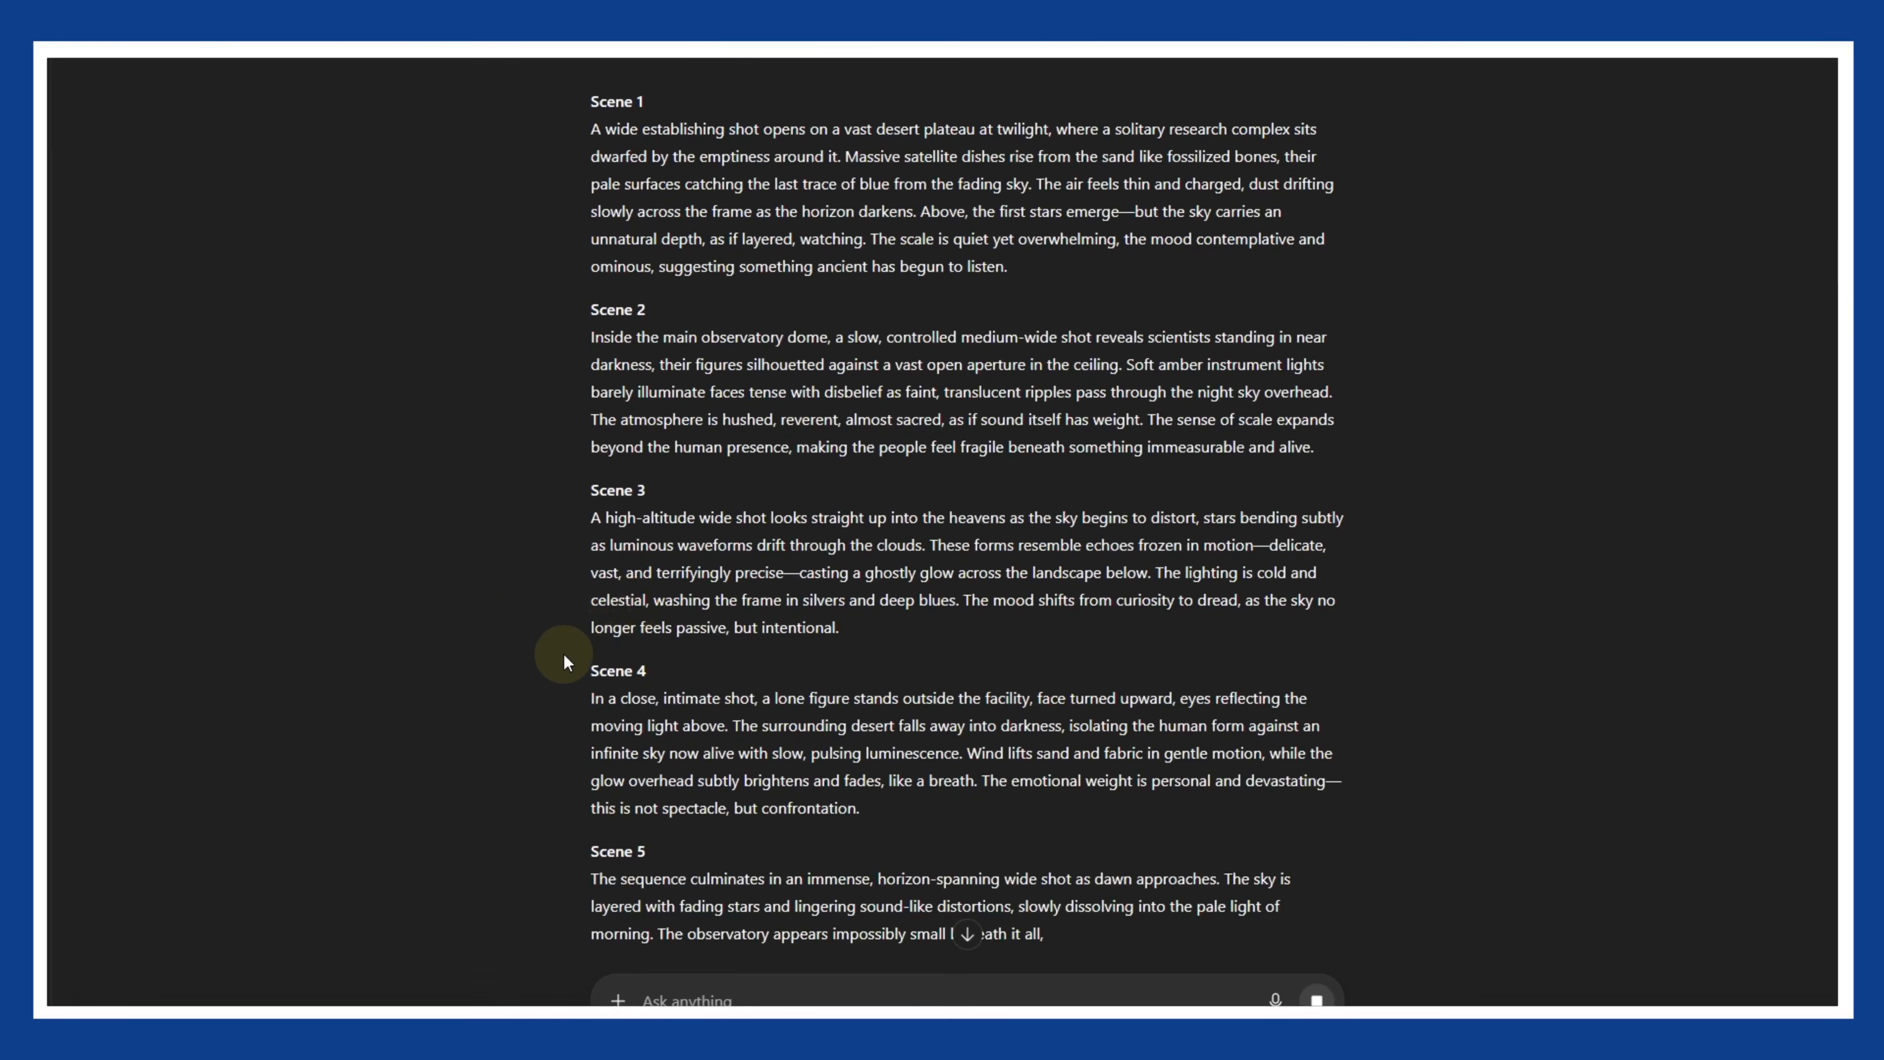
{"action": "scroll", "coordinate": [522, 648], "scroll_direction": "down", "scroll_amount": 2}
{"action": "scroll", "coordinate": [556, 681], "scroll_direction": "up", "scroll_amount": 8}
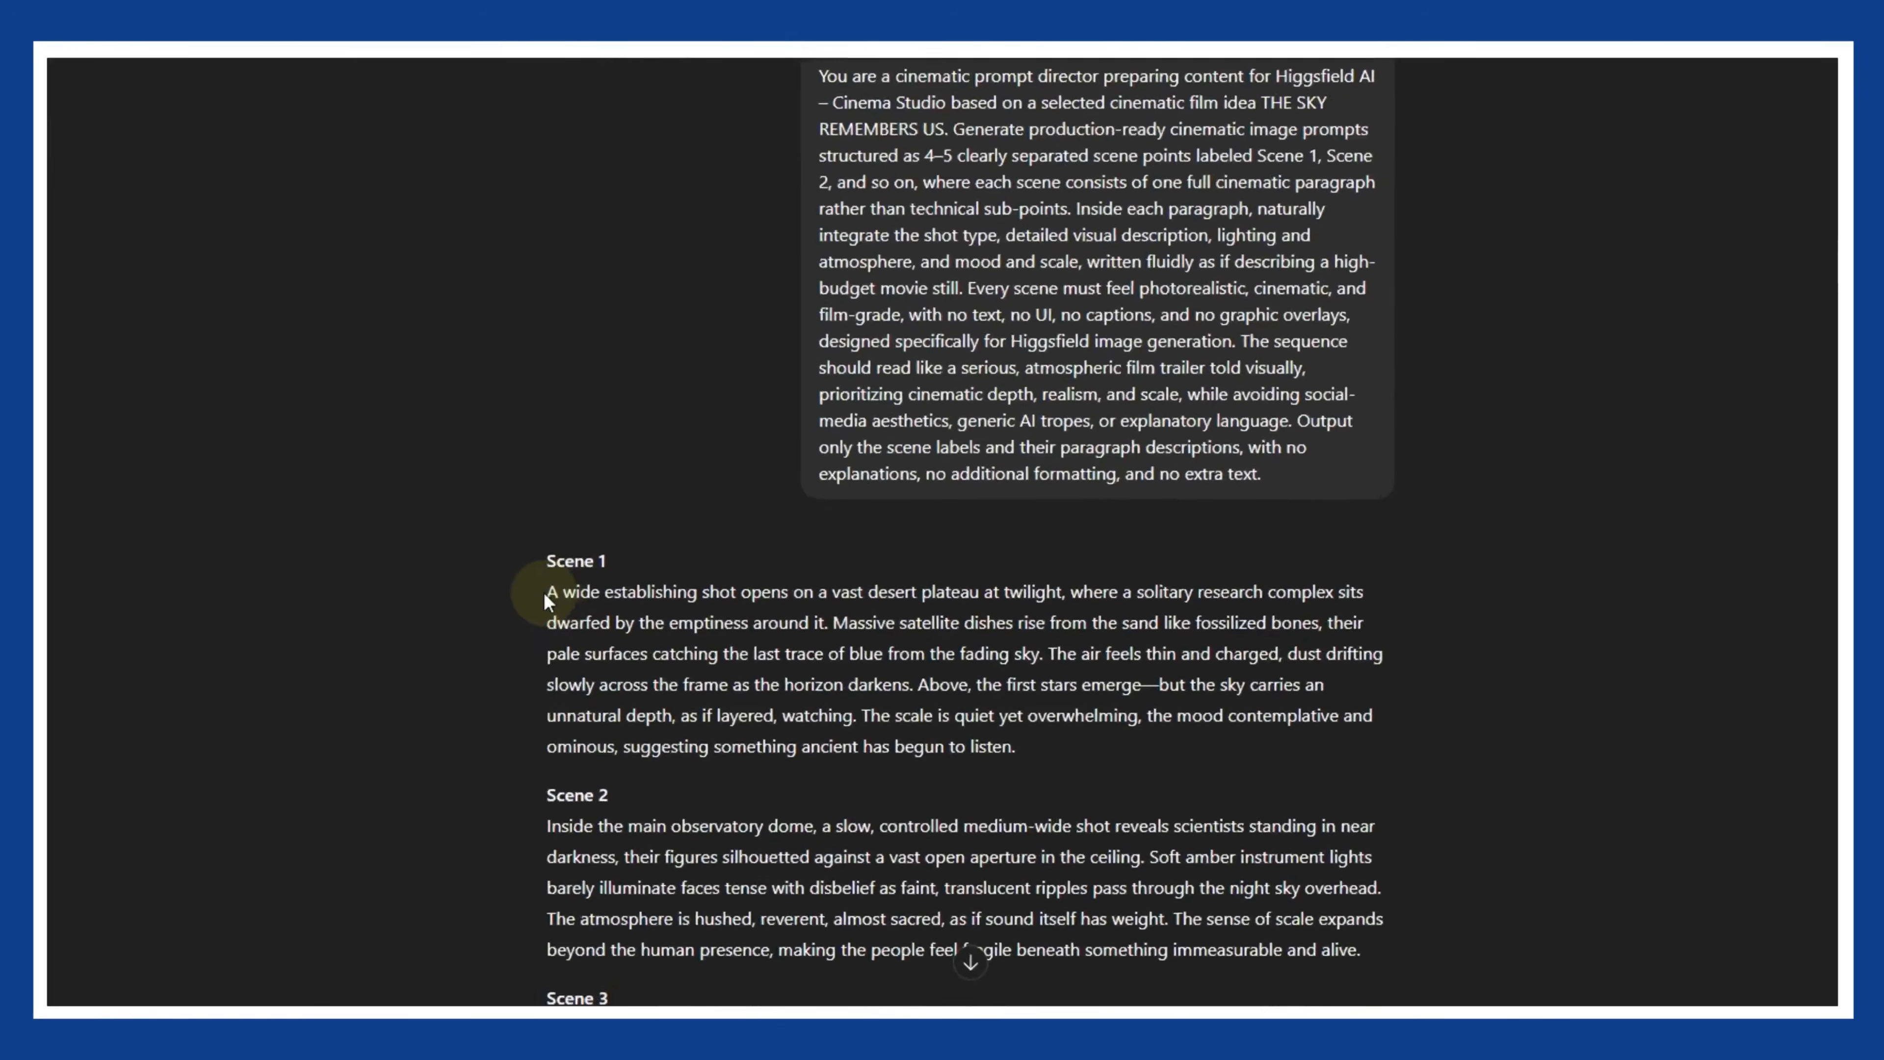
{"action": "left_click_drag", "start_coordinate": [591, 602], "coordinate": [1062, 761]}
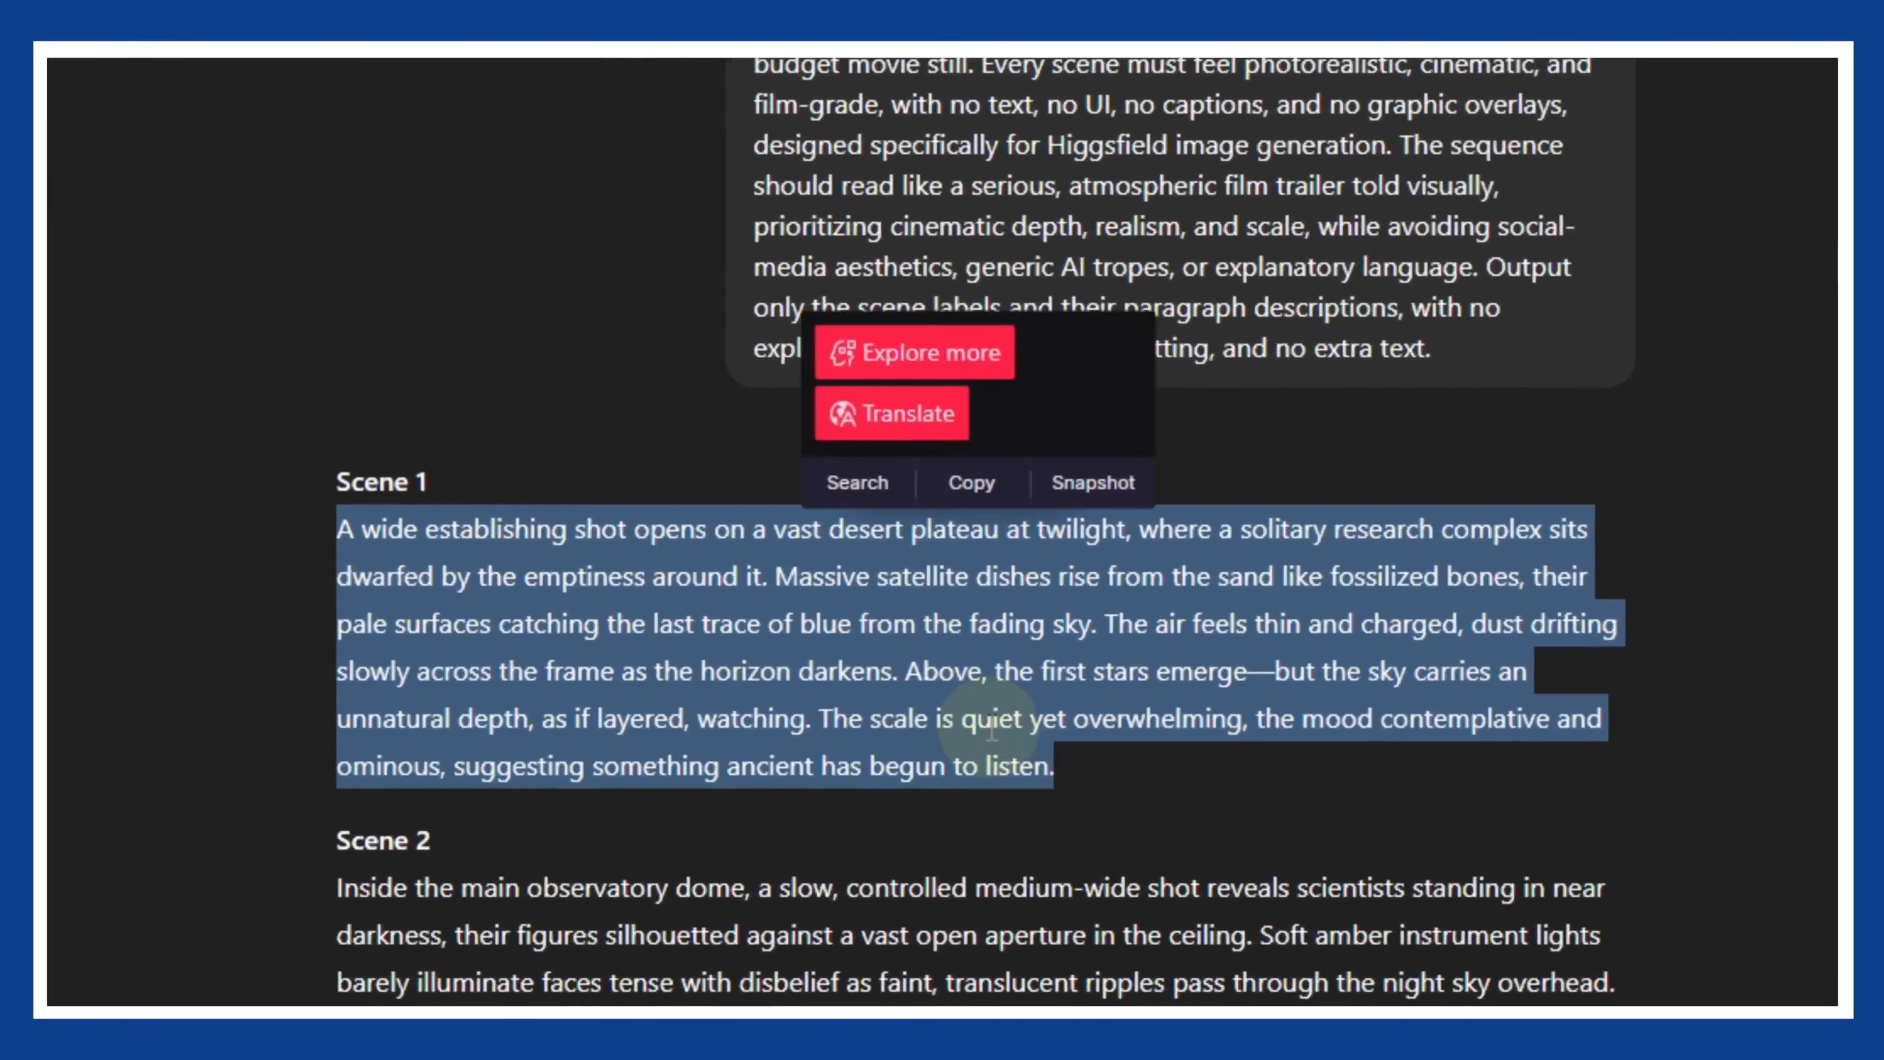
{"action": "right_click", "coordinate": [979, 728]}
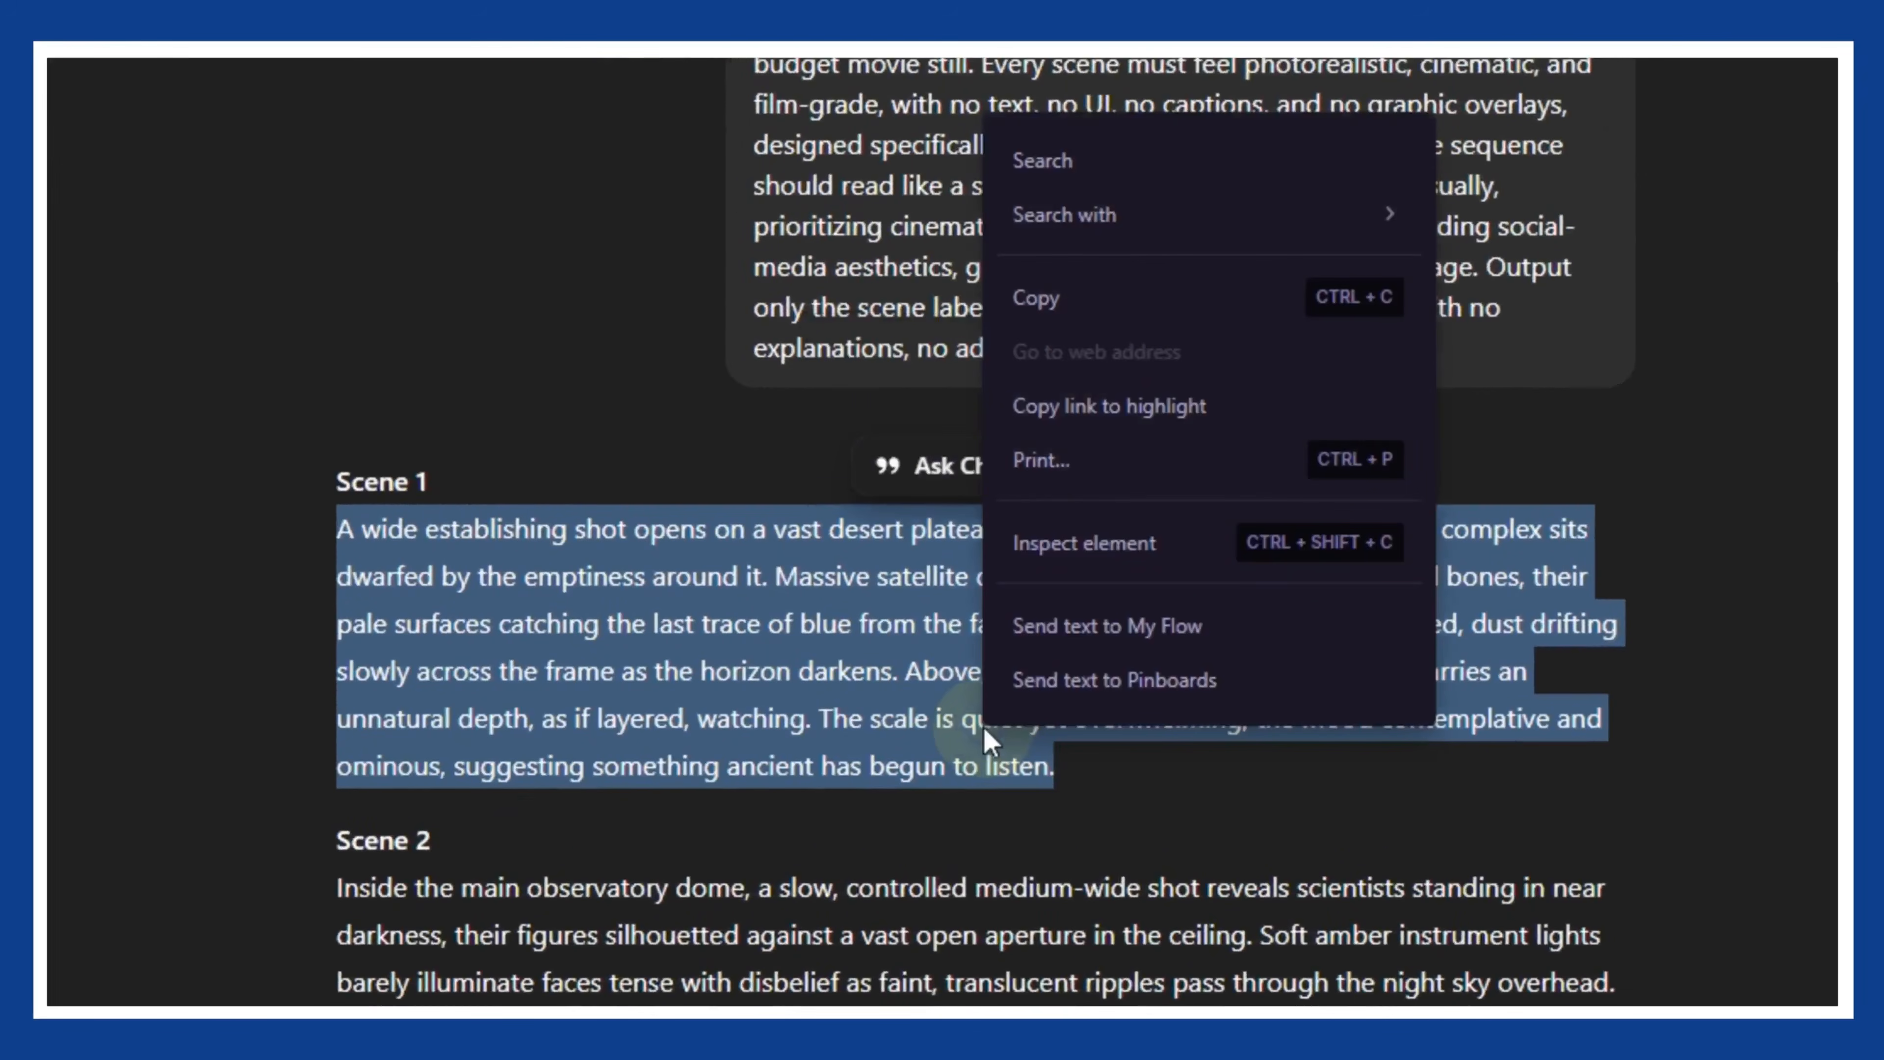
{"action": "left_click", "coordinate": [1127, 308]}
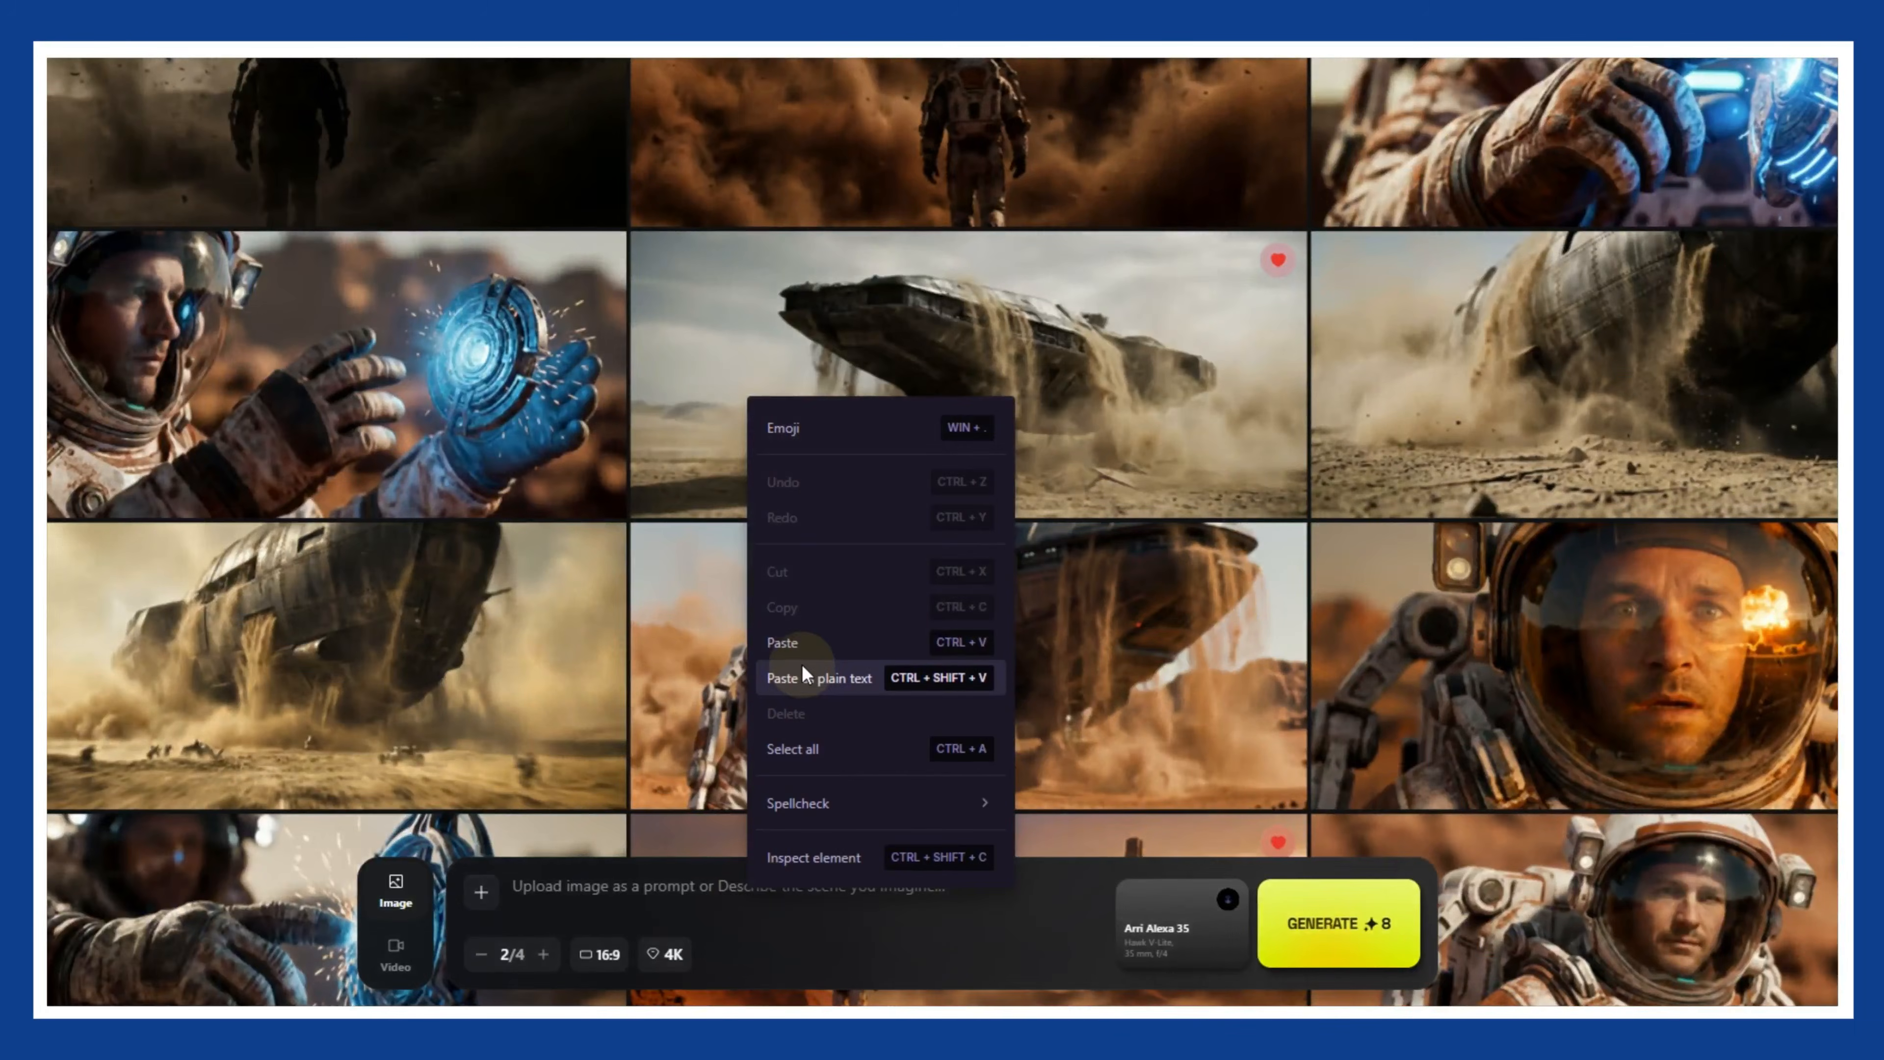
{"action": "left_click", "coordinate": [802, 667]}
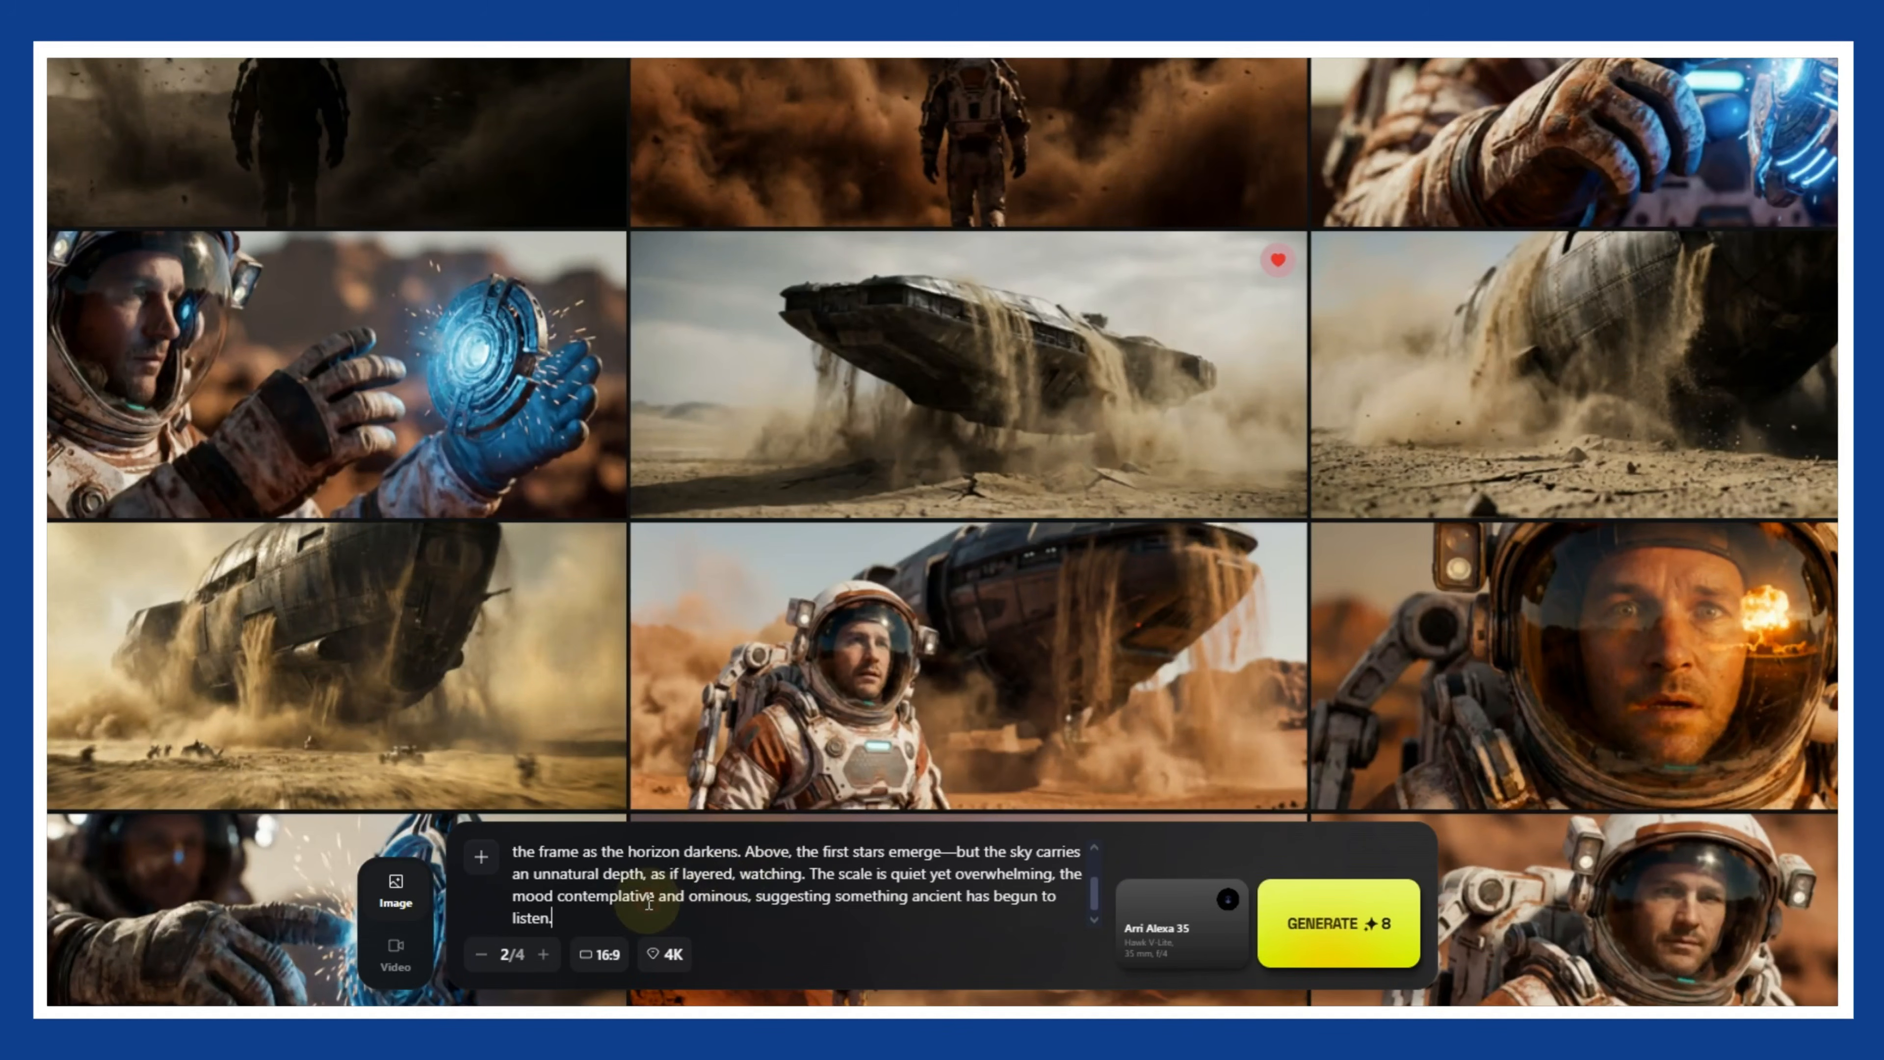
{"action": "scroll", "coordinate": [649, 903], "scroll_direction": "up", "scroll_amount": 3}
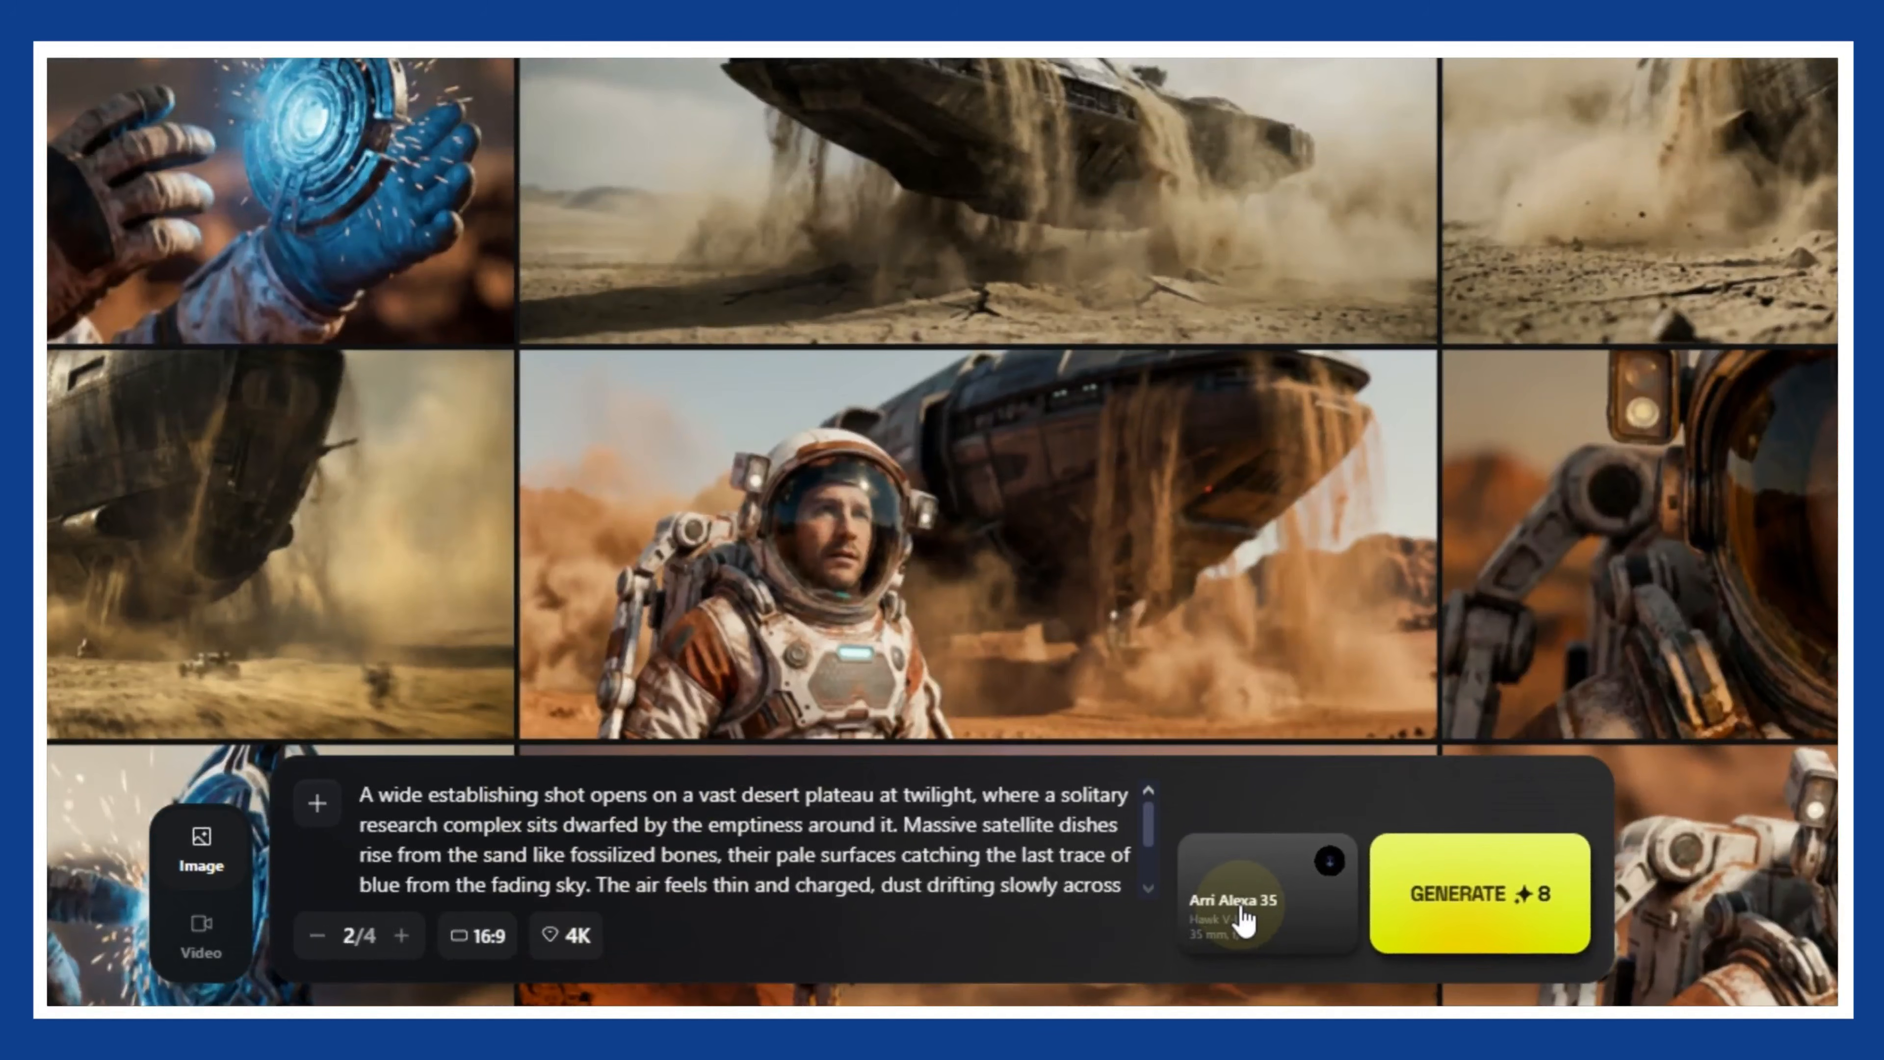
- Change the camera setup's lens to ARRI Signature Prime and generate the images for the Scene 1 and Scene 3 prompts
{"action": "left_click", "coordinate": [1242, 915]}
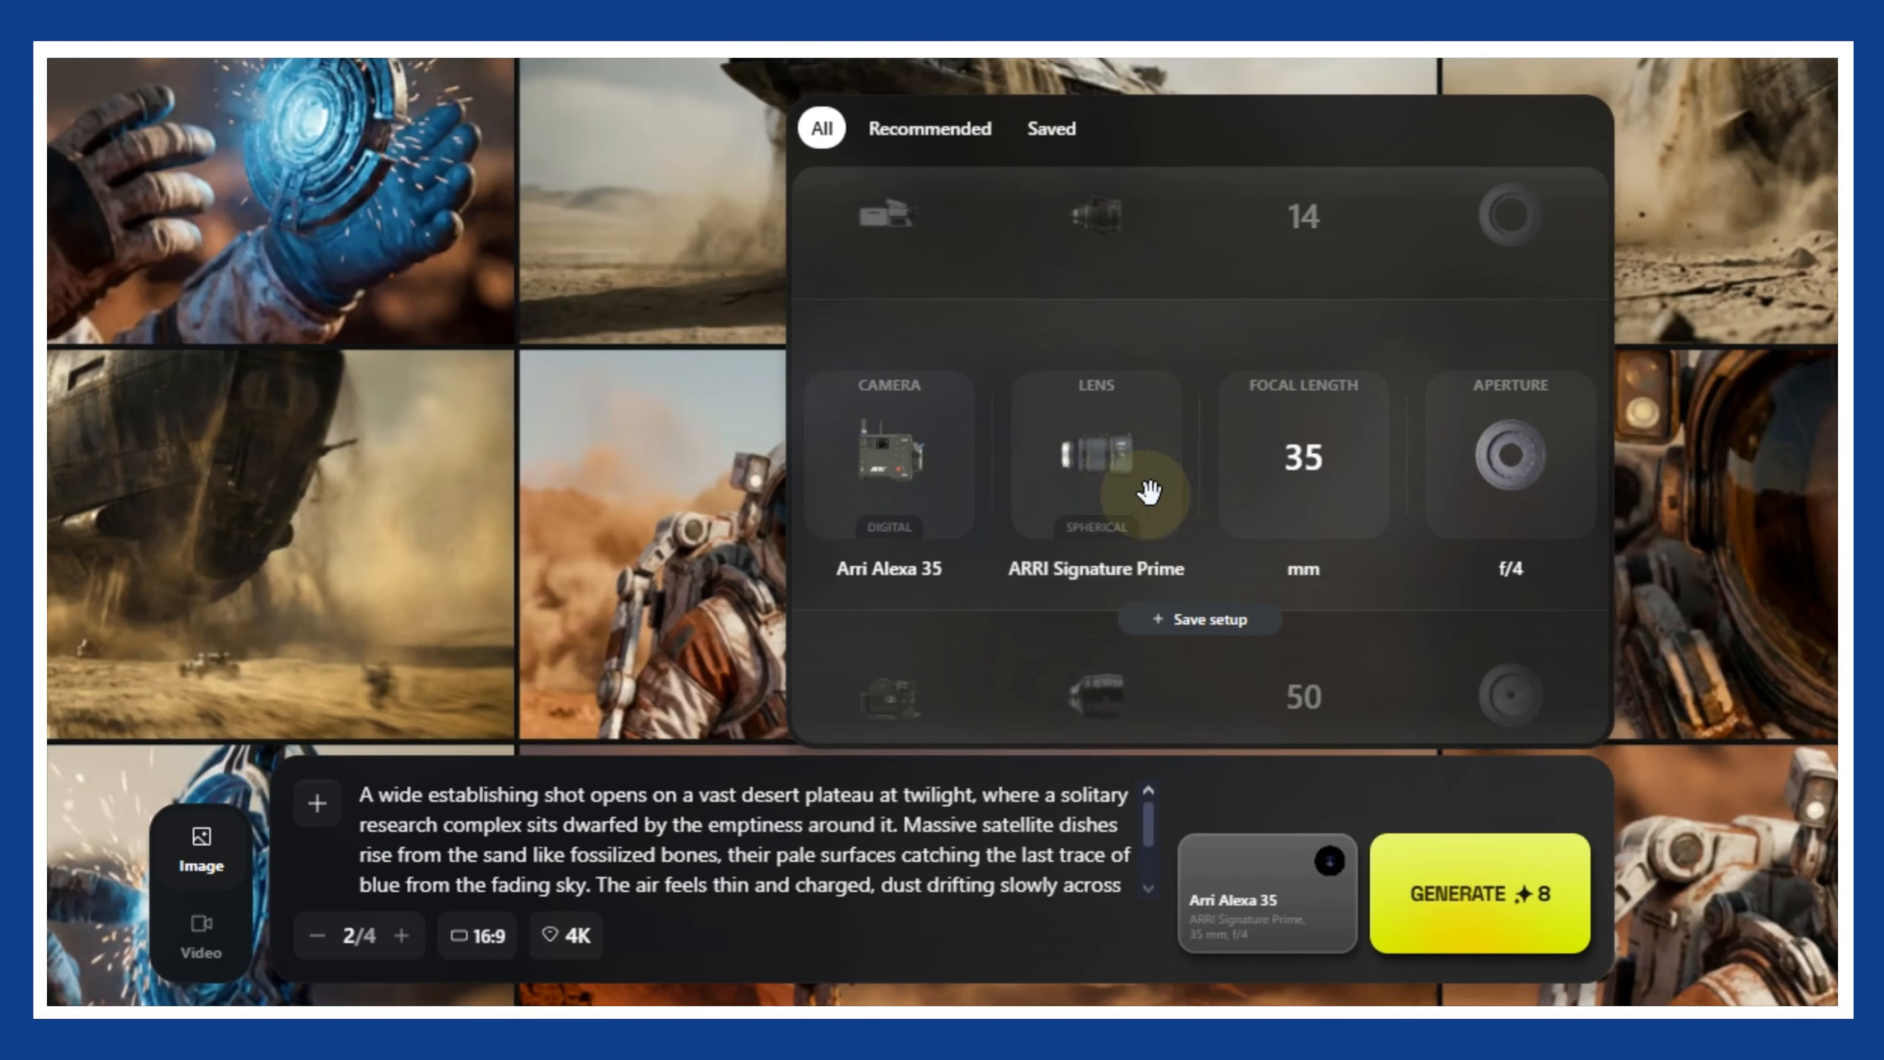
{"action": "scroll", "coordinate": [1522, 533], "scroll_direction": "up", "scroll_amount": 1}
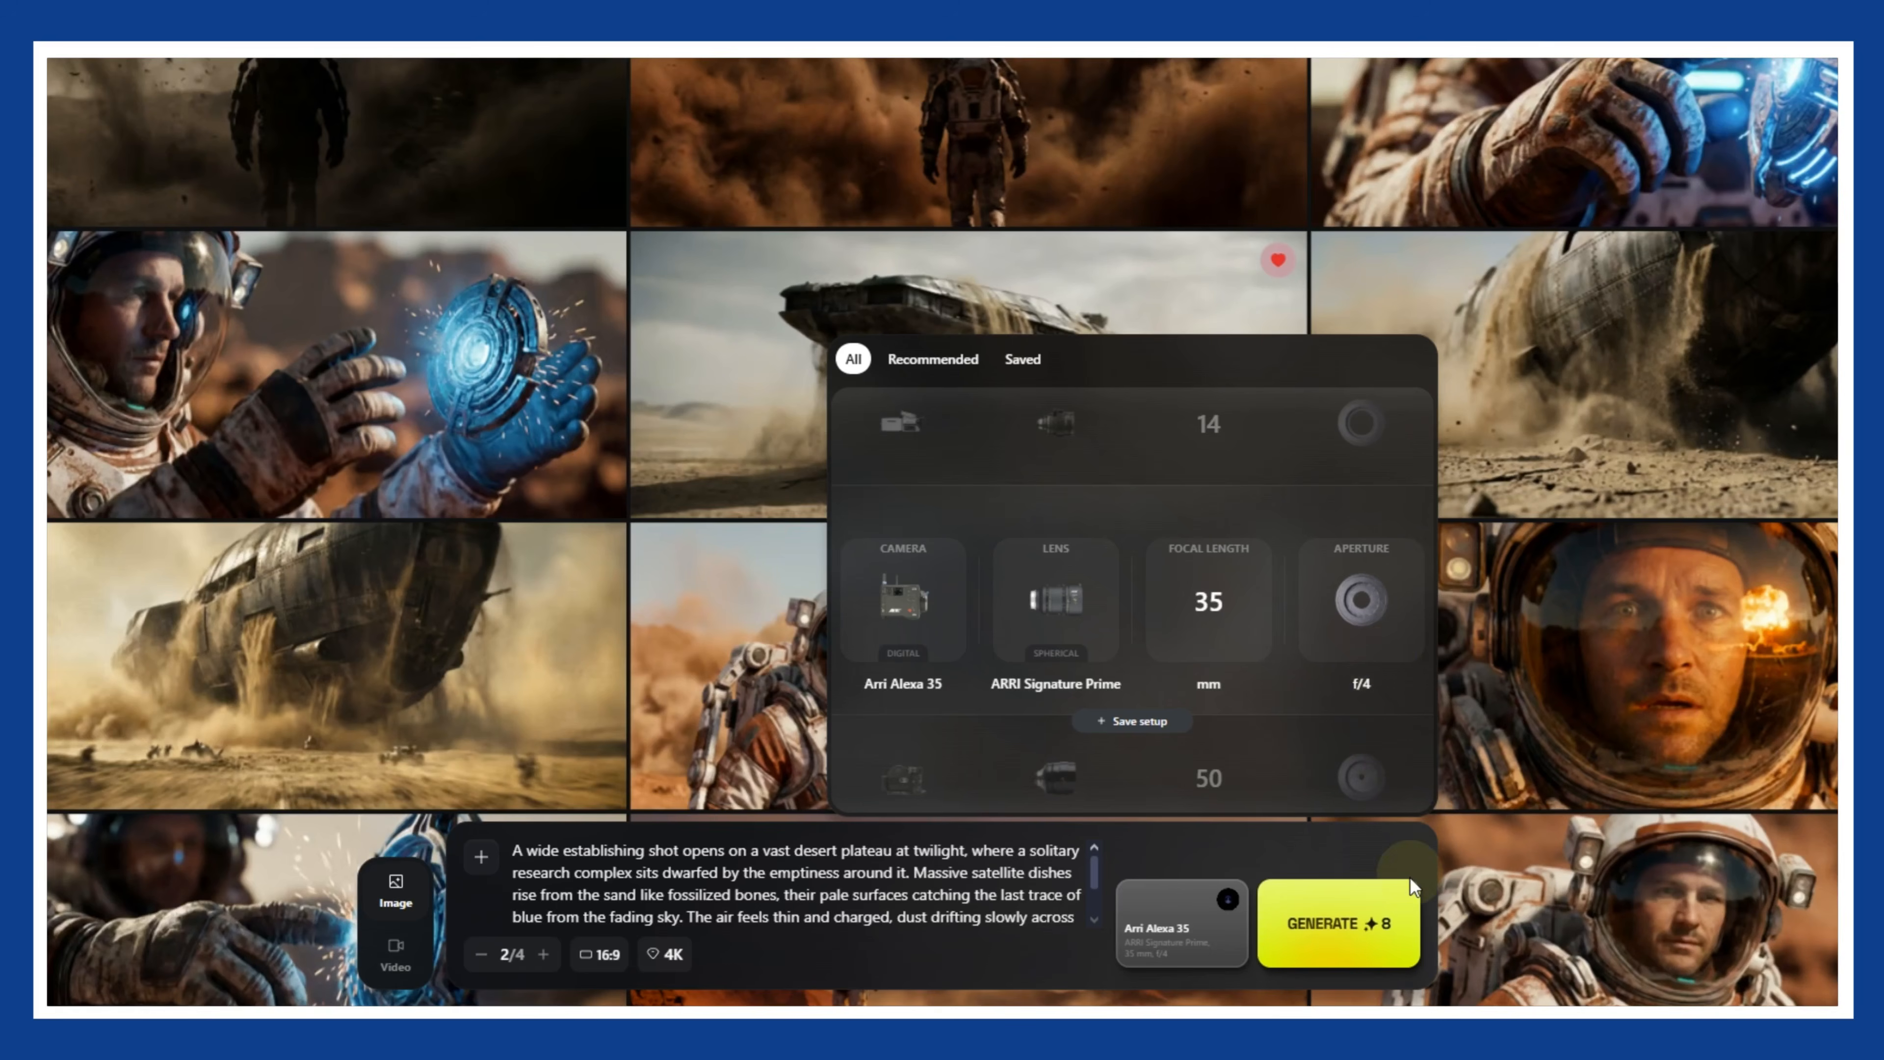
{"action": "left_click", "coordinate": [1366, 941]}
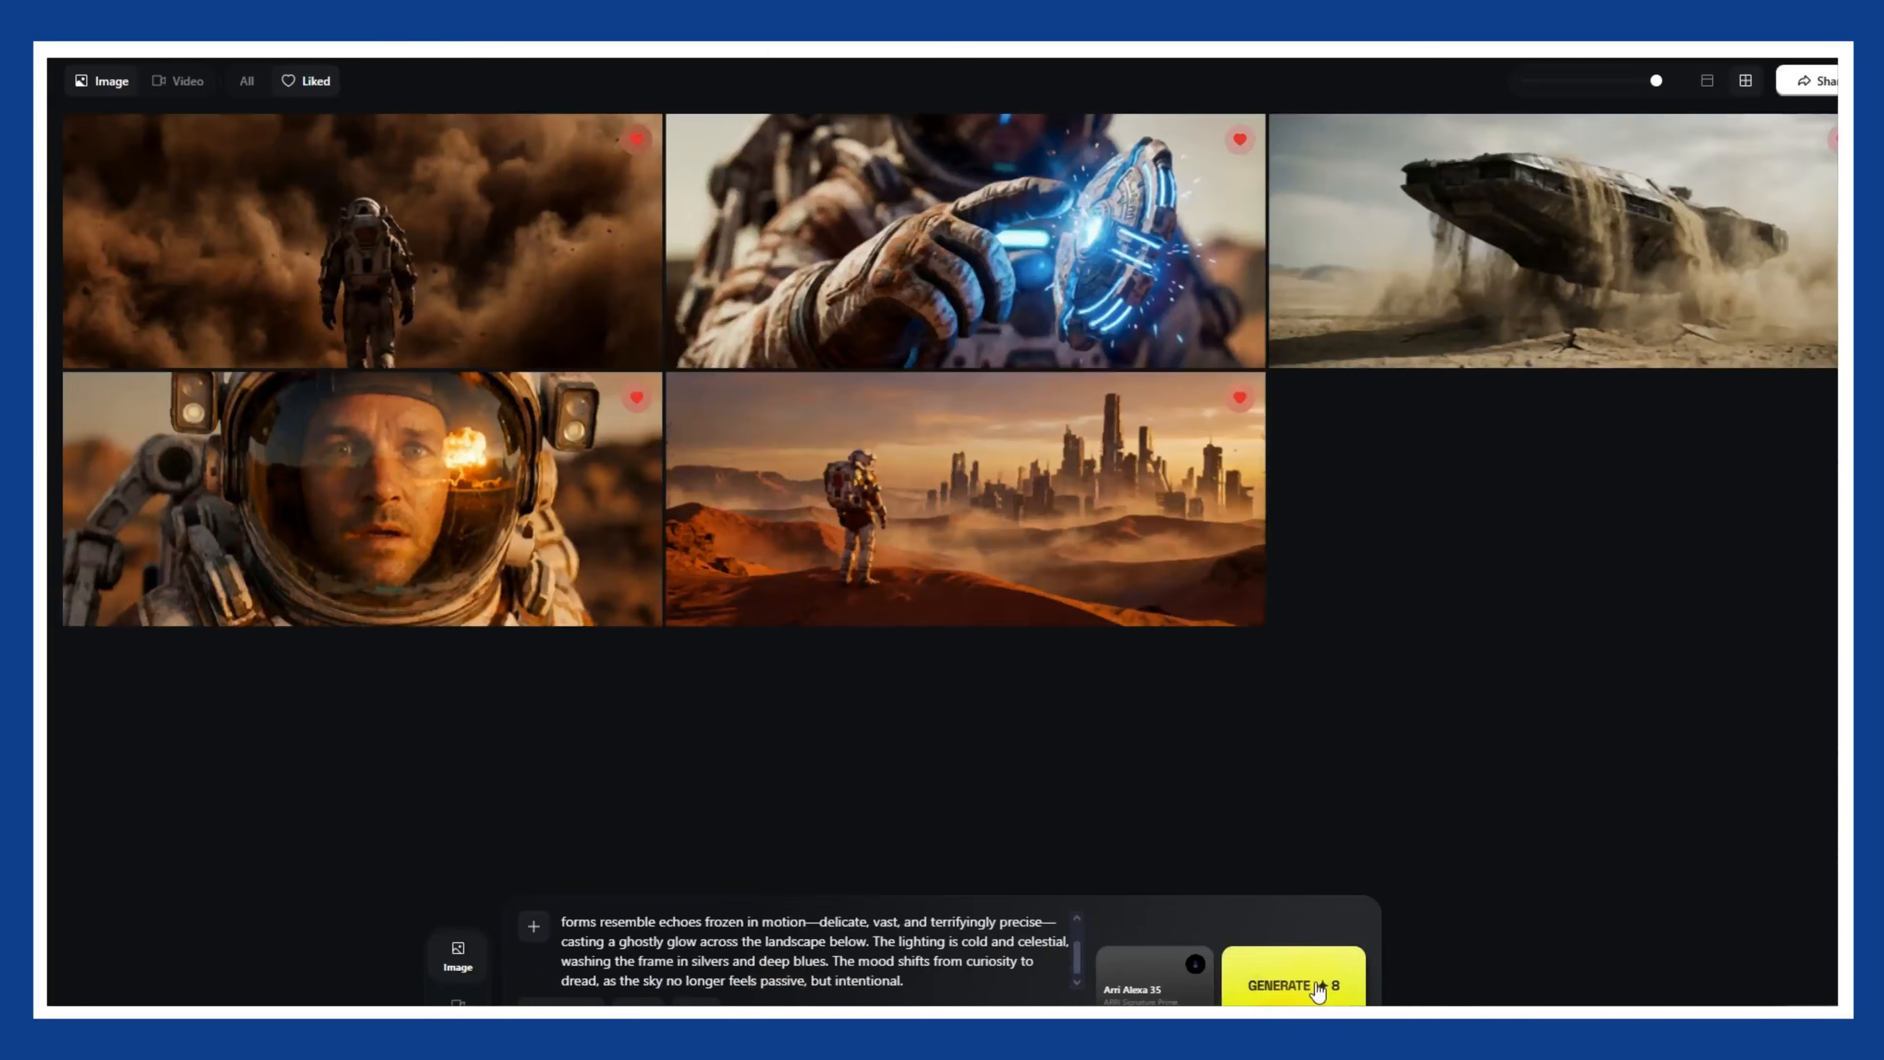
{"action": "left_click", "coordinate": [1304, 978]}
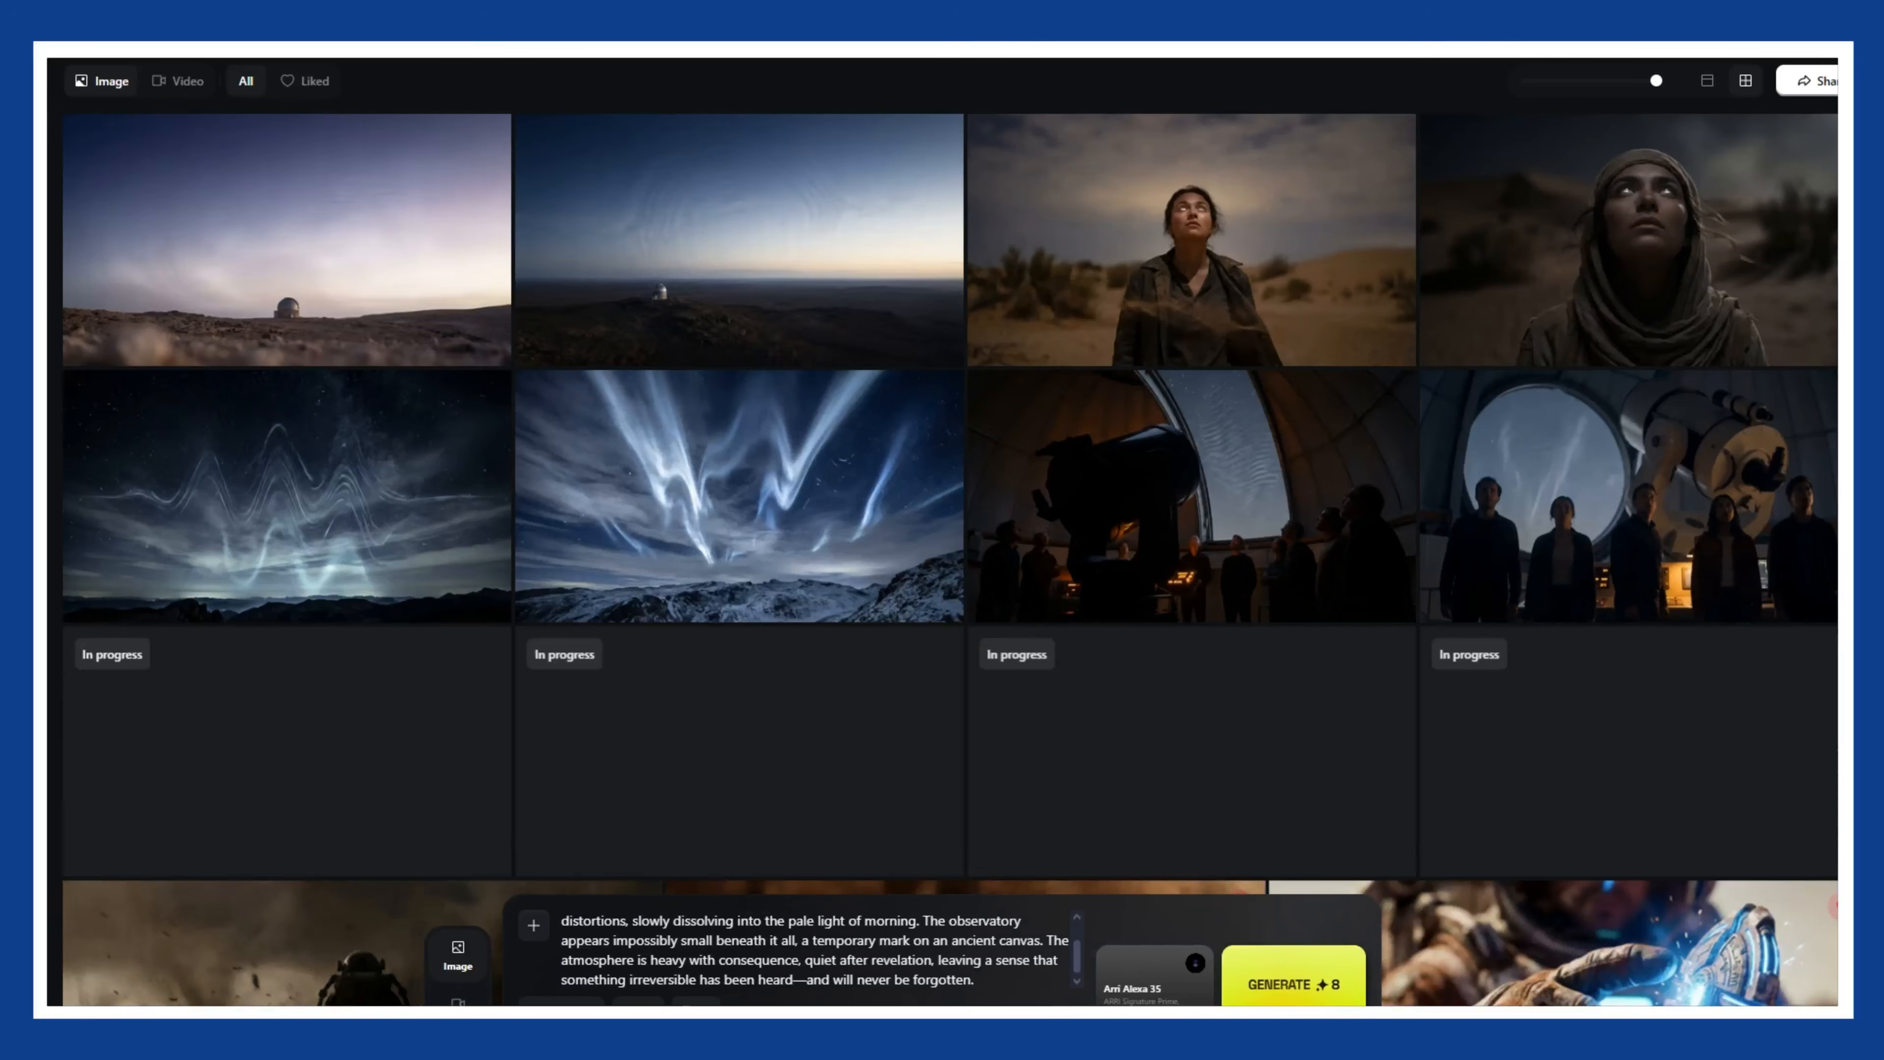
- Set the aperture in the camera setup to f/4
{"action": "left_click", "coordinate": [1123, 959]}
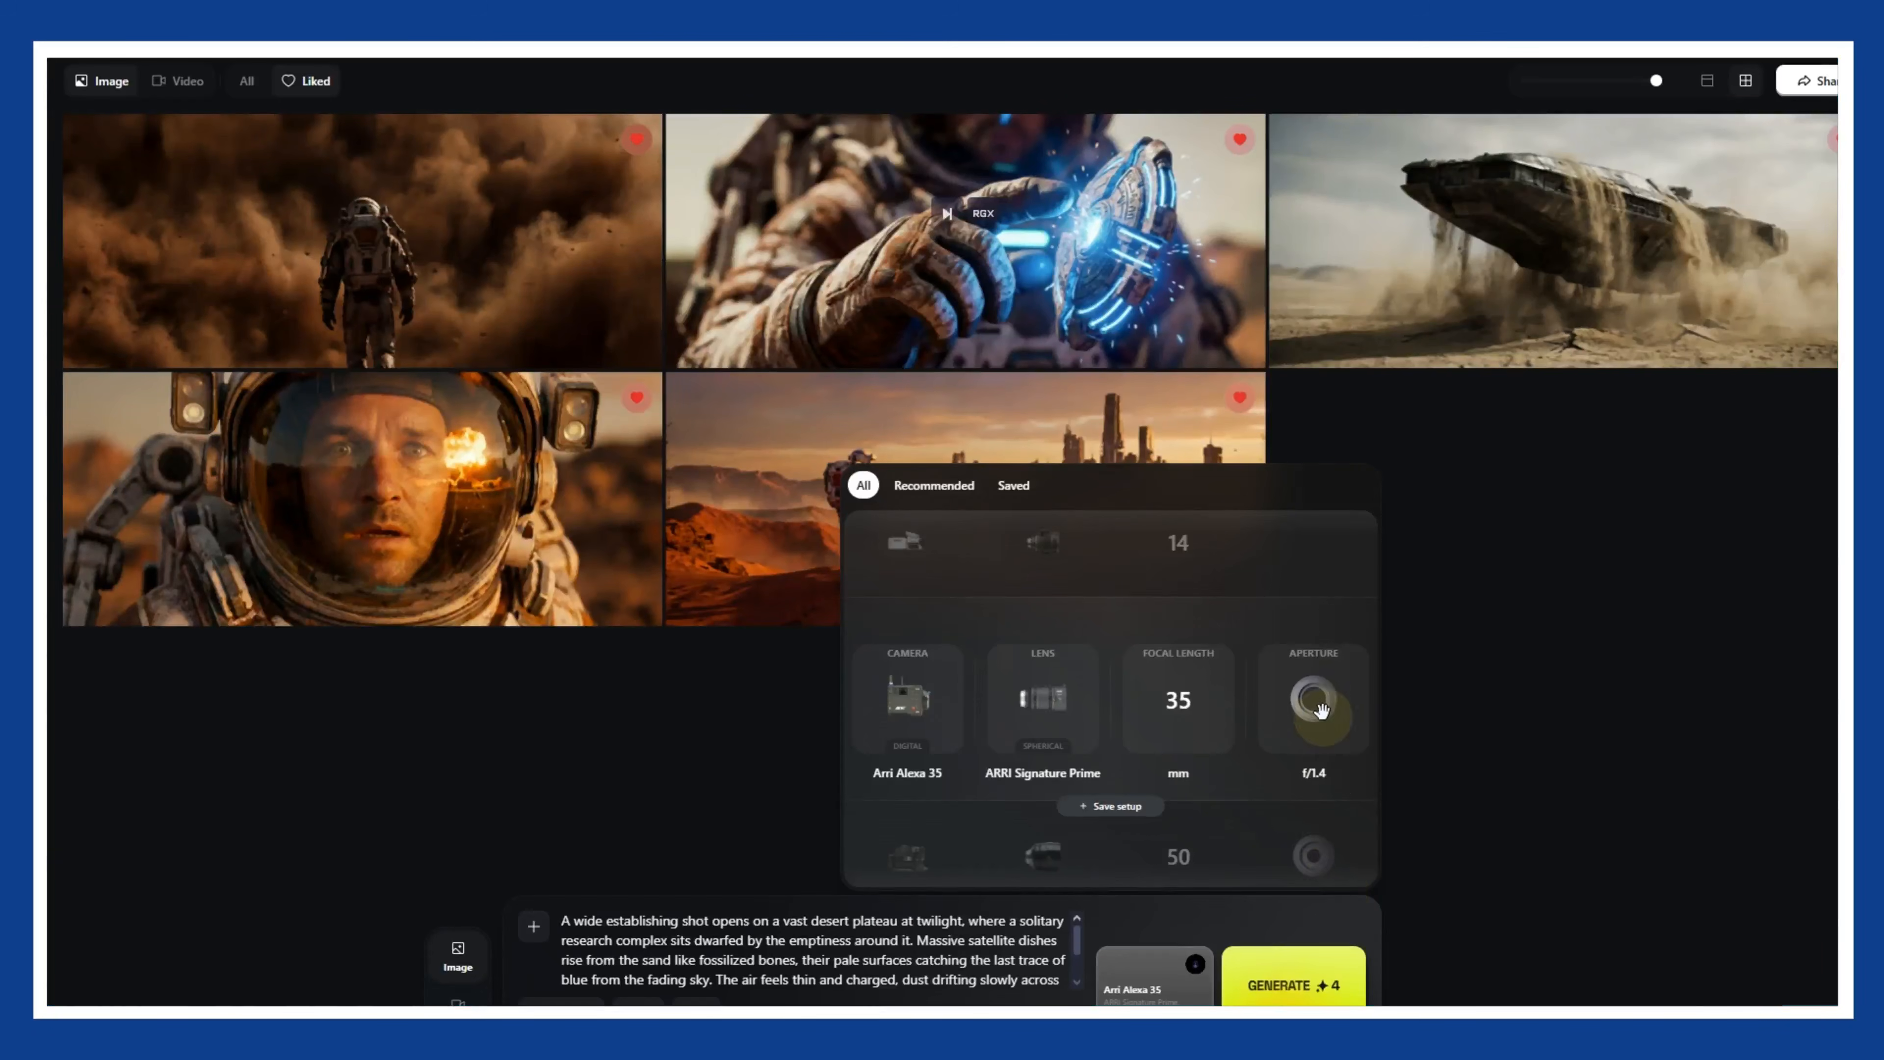
{"action": "left_click_drag", "start_coordinate": [1321, 711], "coordinate": [1321, 563]}
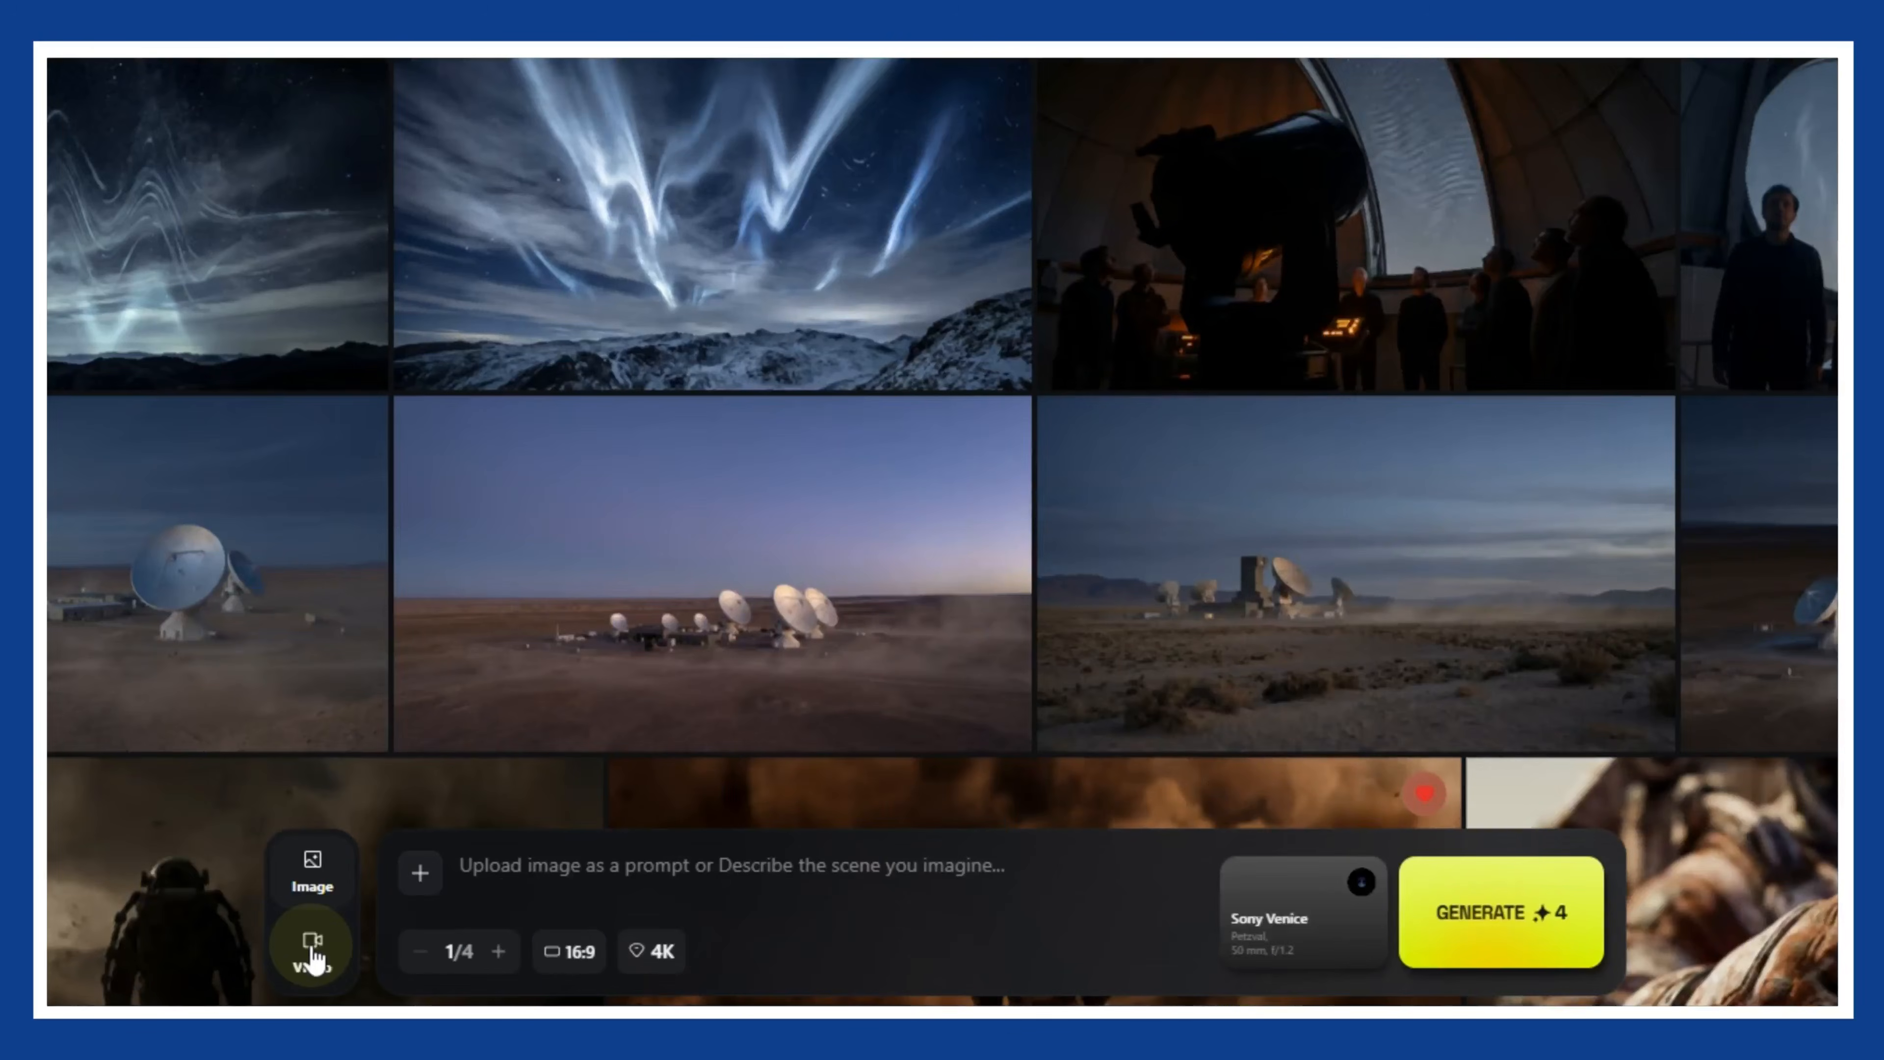
- Switch to video generation and look through the camera movement, aspect ratio and duration options
{"action": "left_click", "coordinate": [310, 955]}
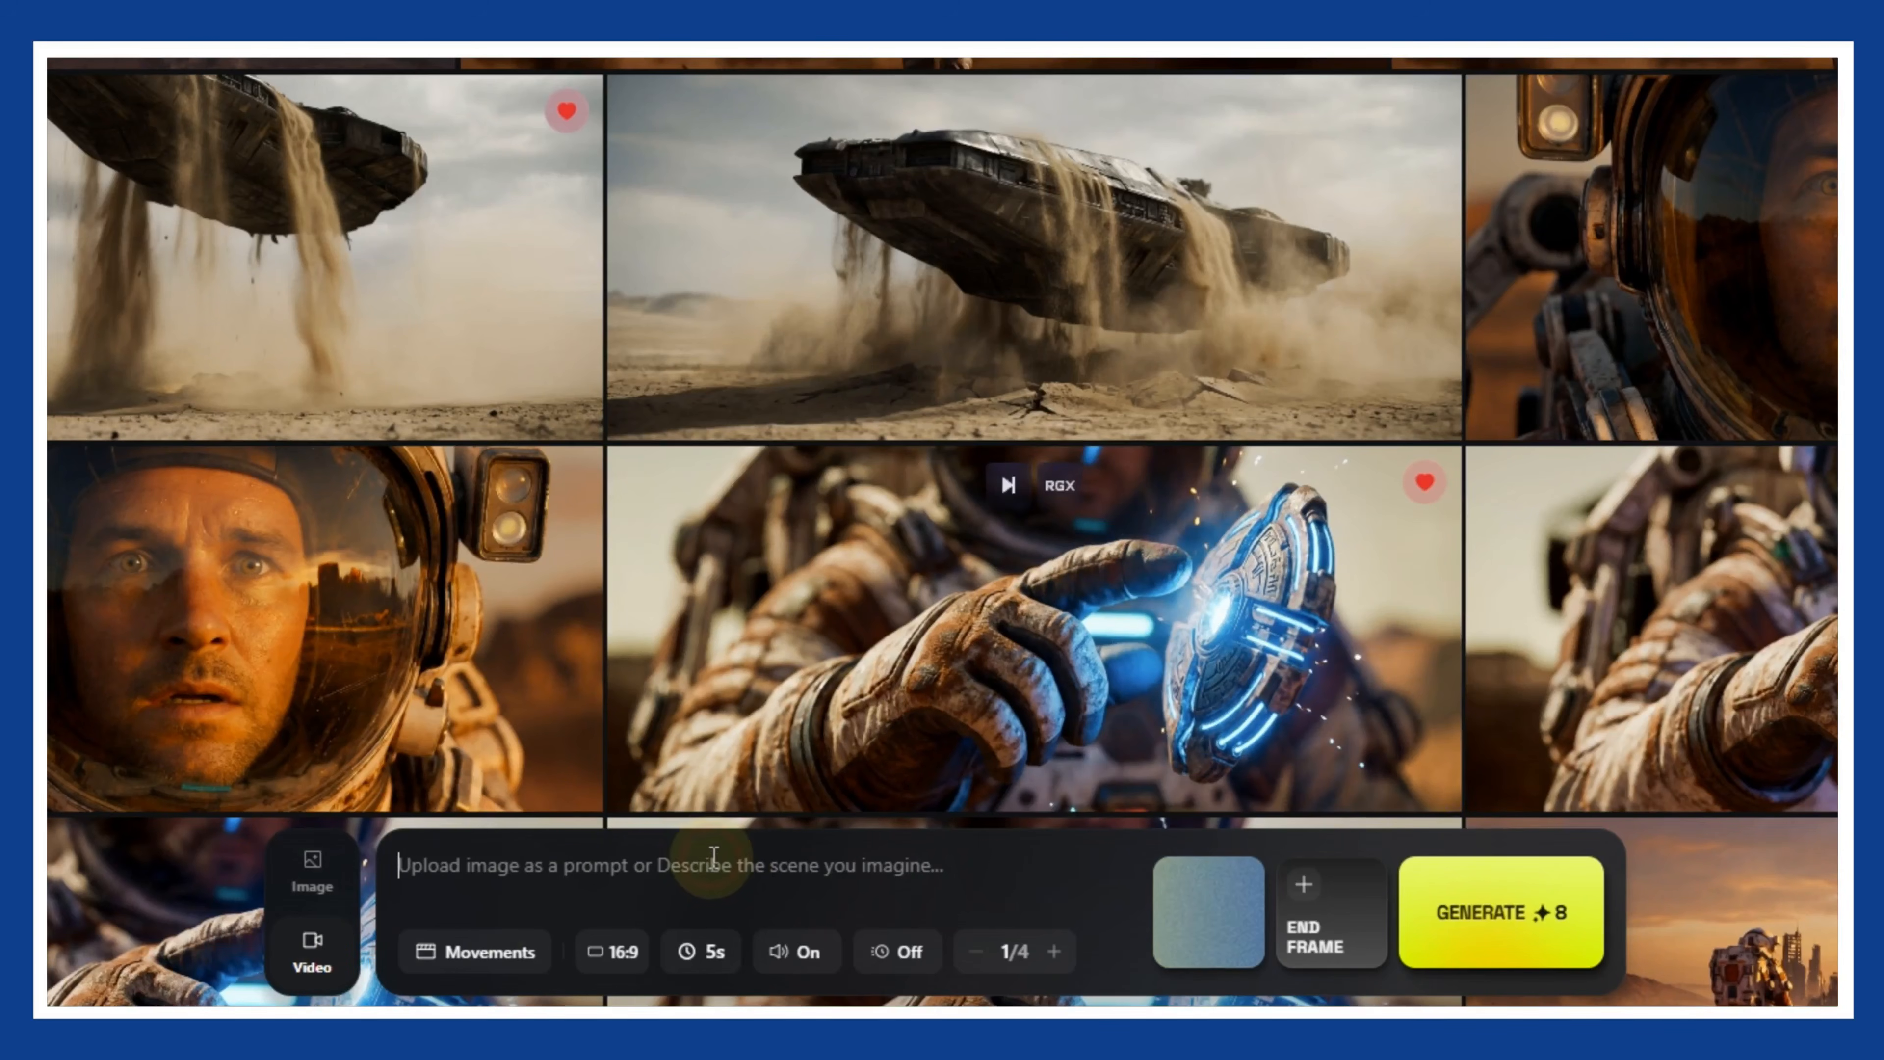
{"action": "left_click", "coordinate": [490, 953]}
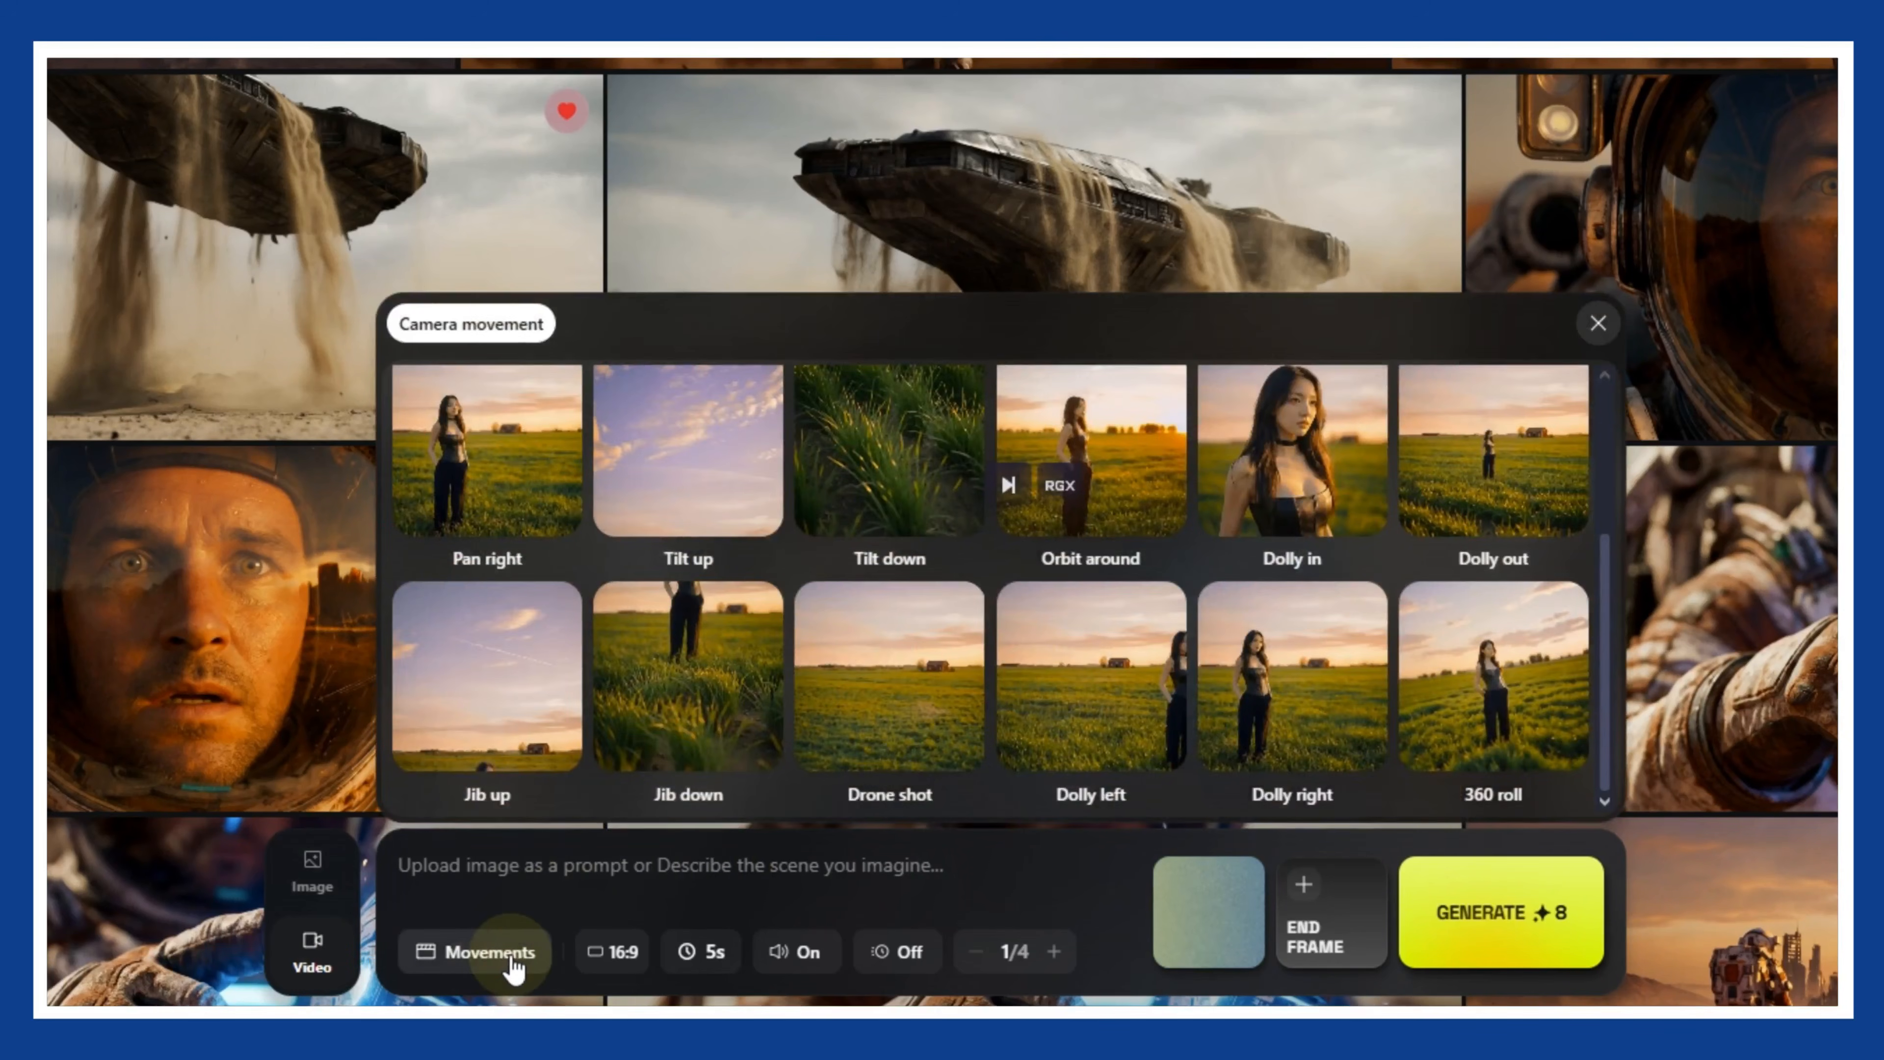
{"action": "left_click", "coordinate": [512, 965]}
{"action": "left_click", "coordinate": [597, 957]}
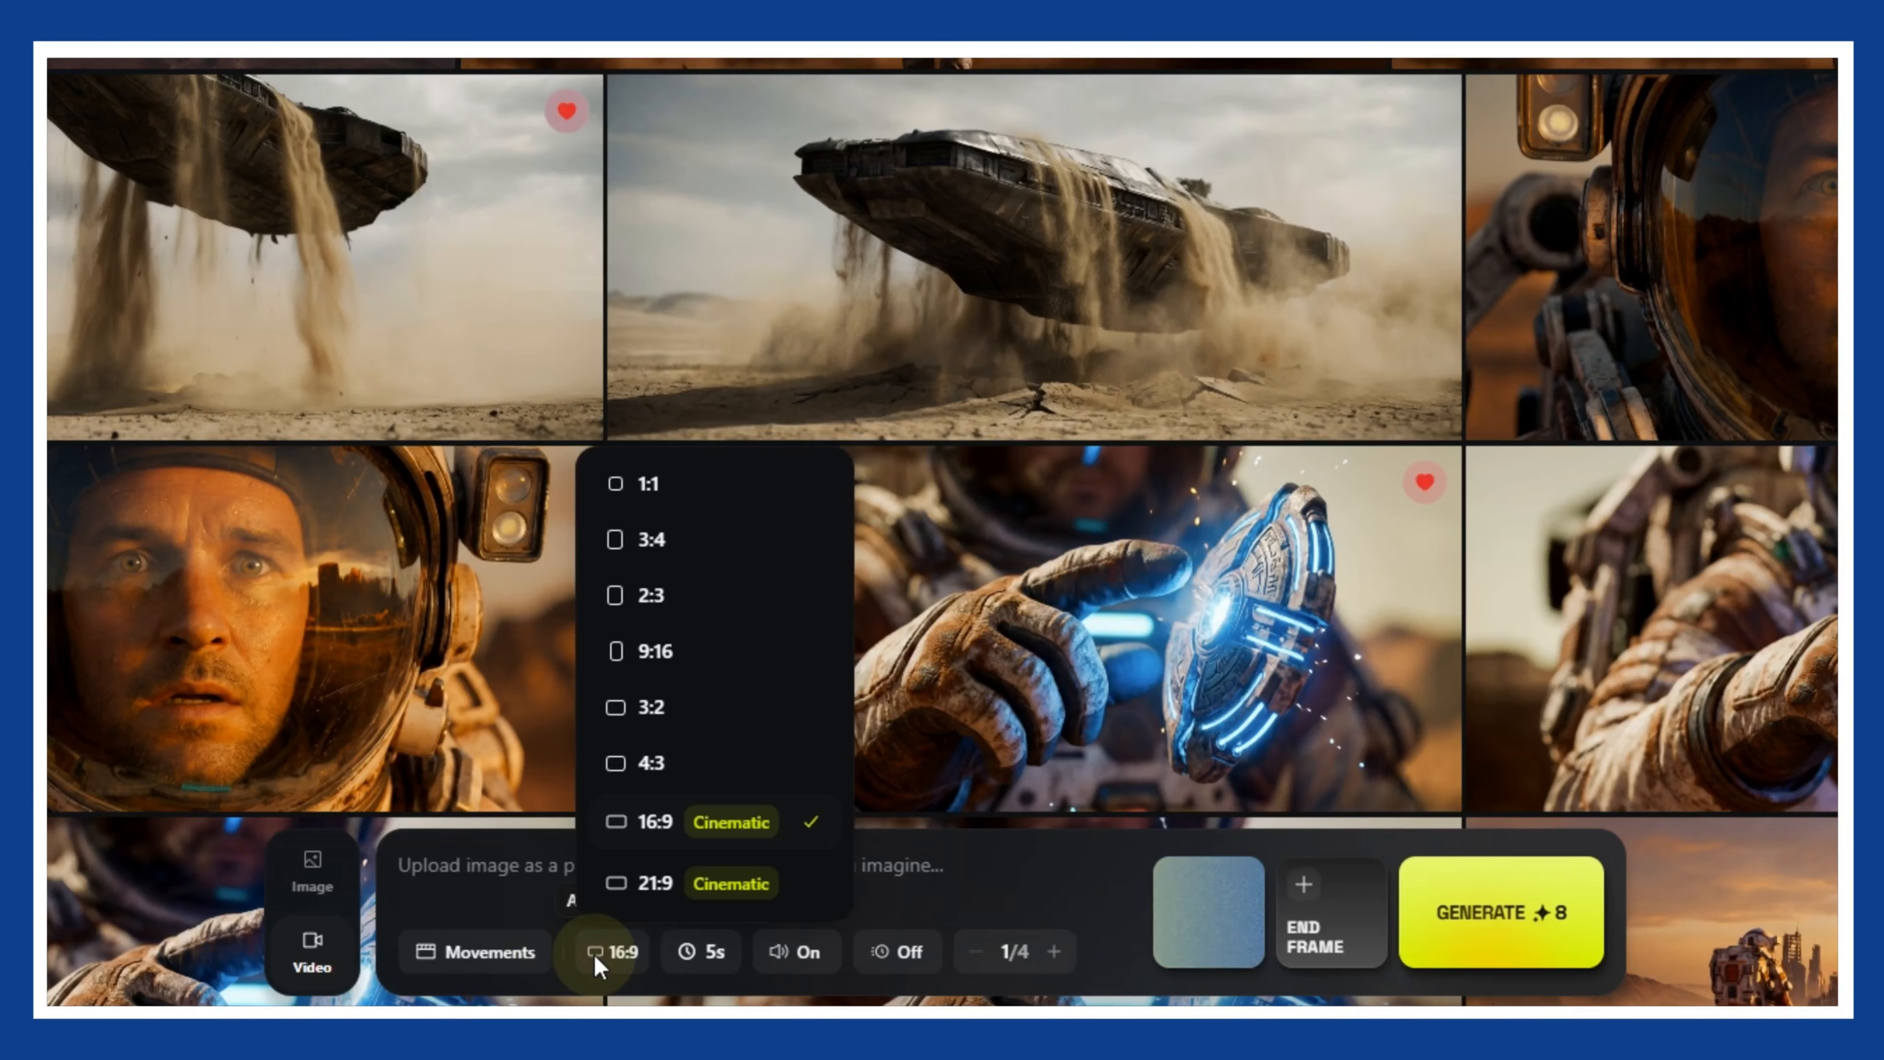
{"action": "left_click", "coordinate": [708, 952]}
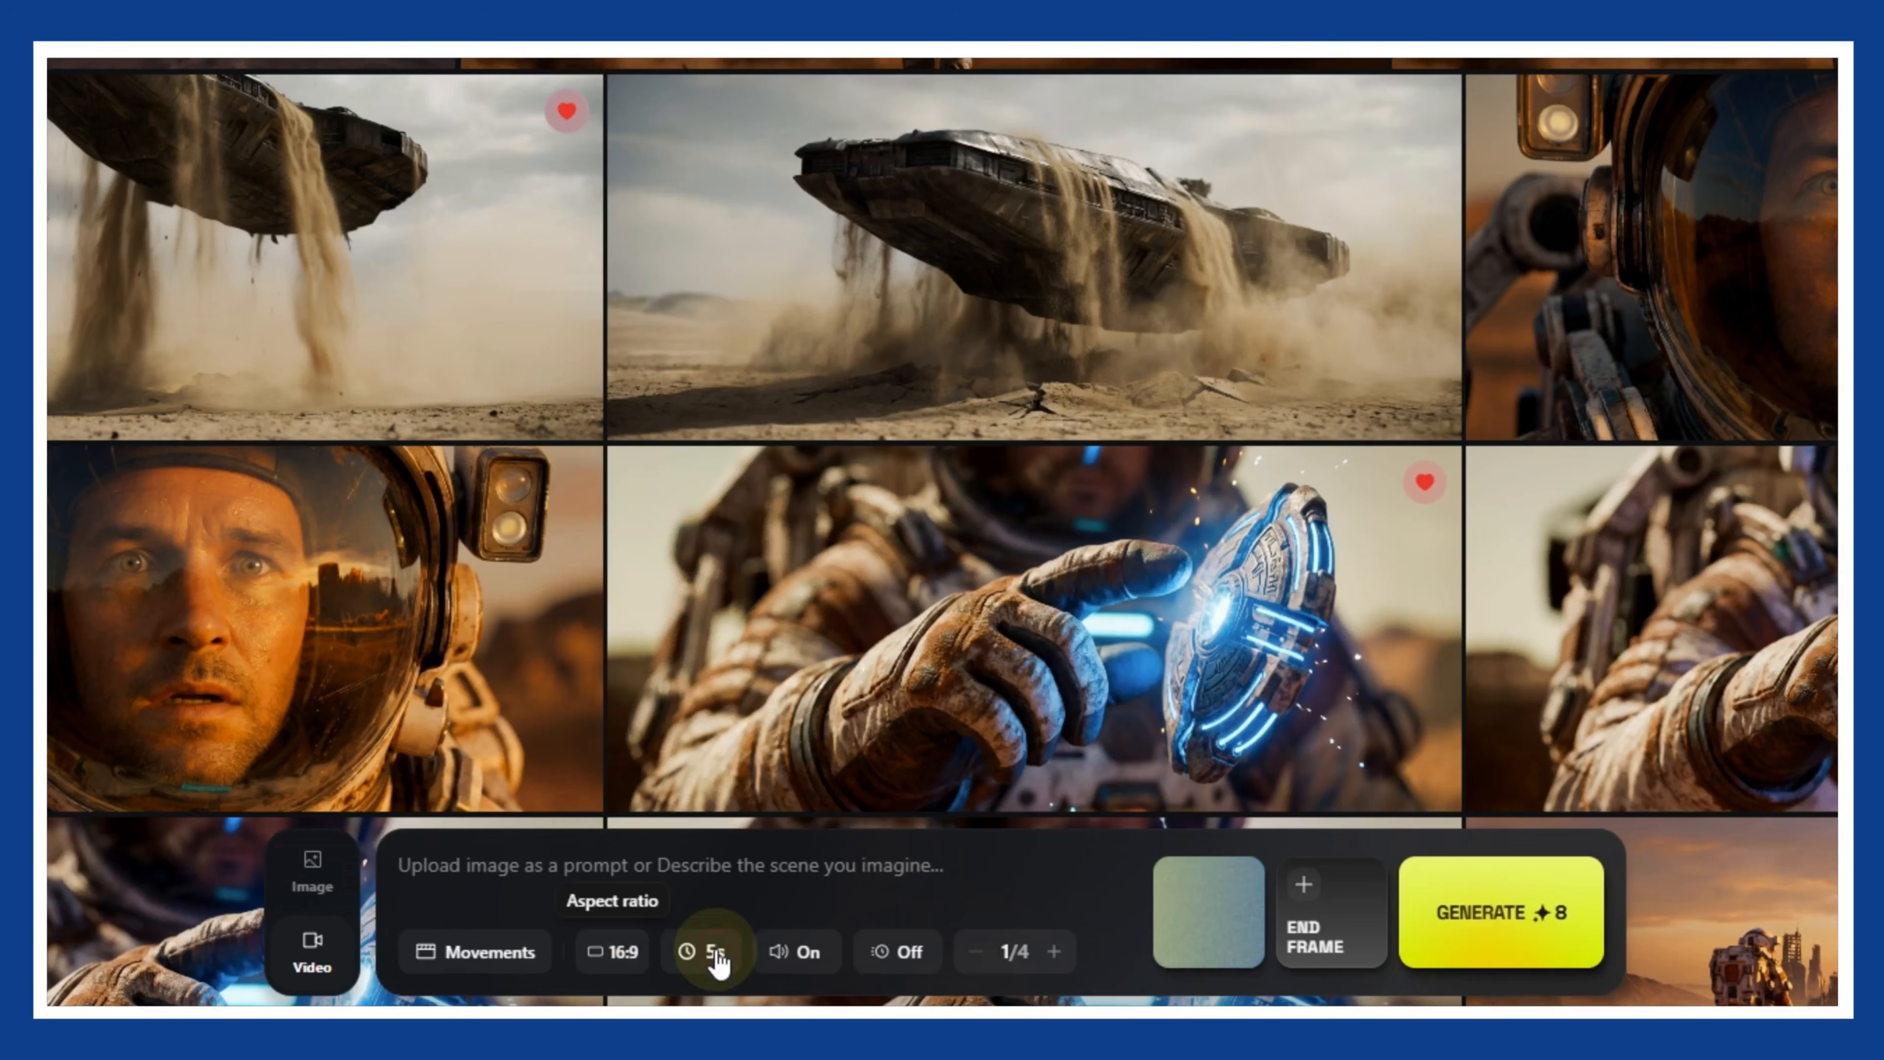
{"action": "left_click", "coordinate": [715, 949]}
- Use the generated image of the woman standing in the desert as the video's start frame
{"action": "left_click", "coordinate": [1186, 885]}
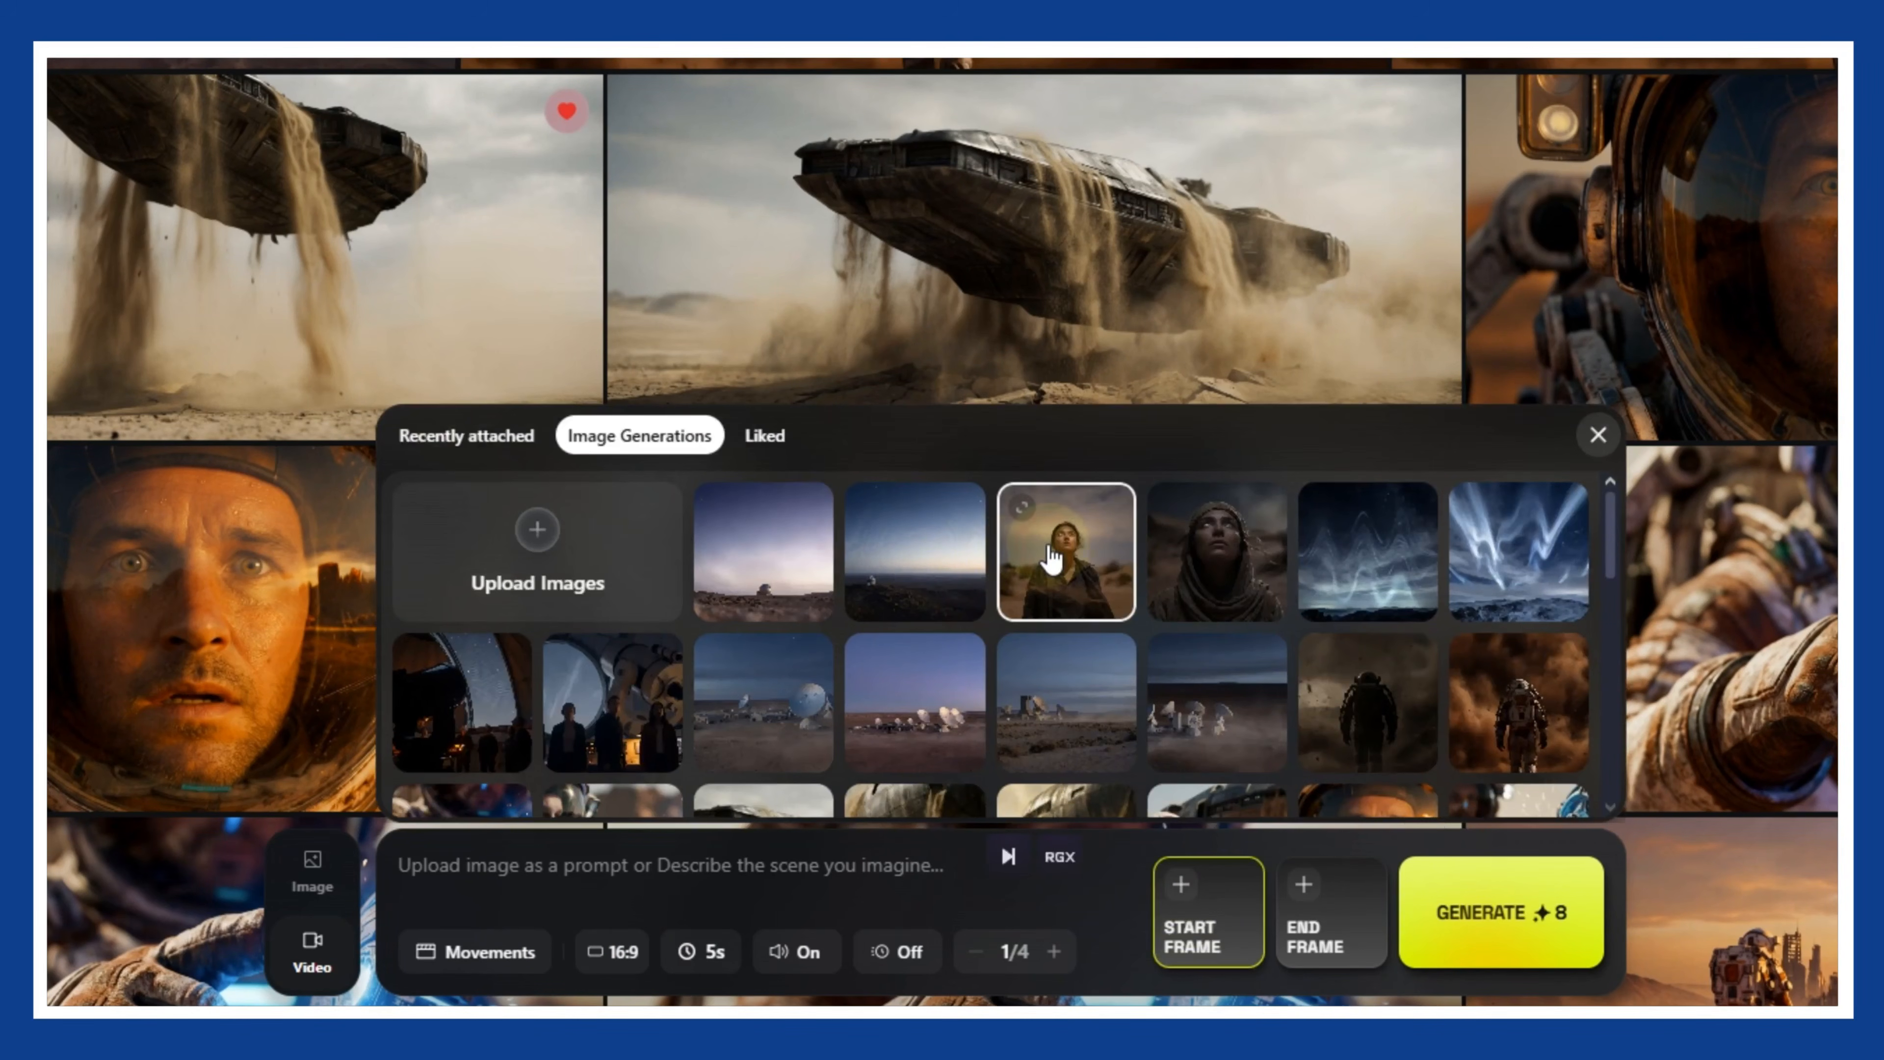
{"action": "left_click", "coordinate": [1052, 558]}
- Try a video duration of 10s and return it to 5s
{"action": "left_click", "coordinate": [705, 951]}
{"action": "left_click", "coordinate": [694, 812]}
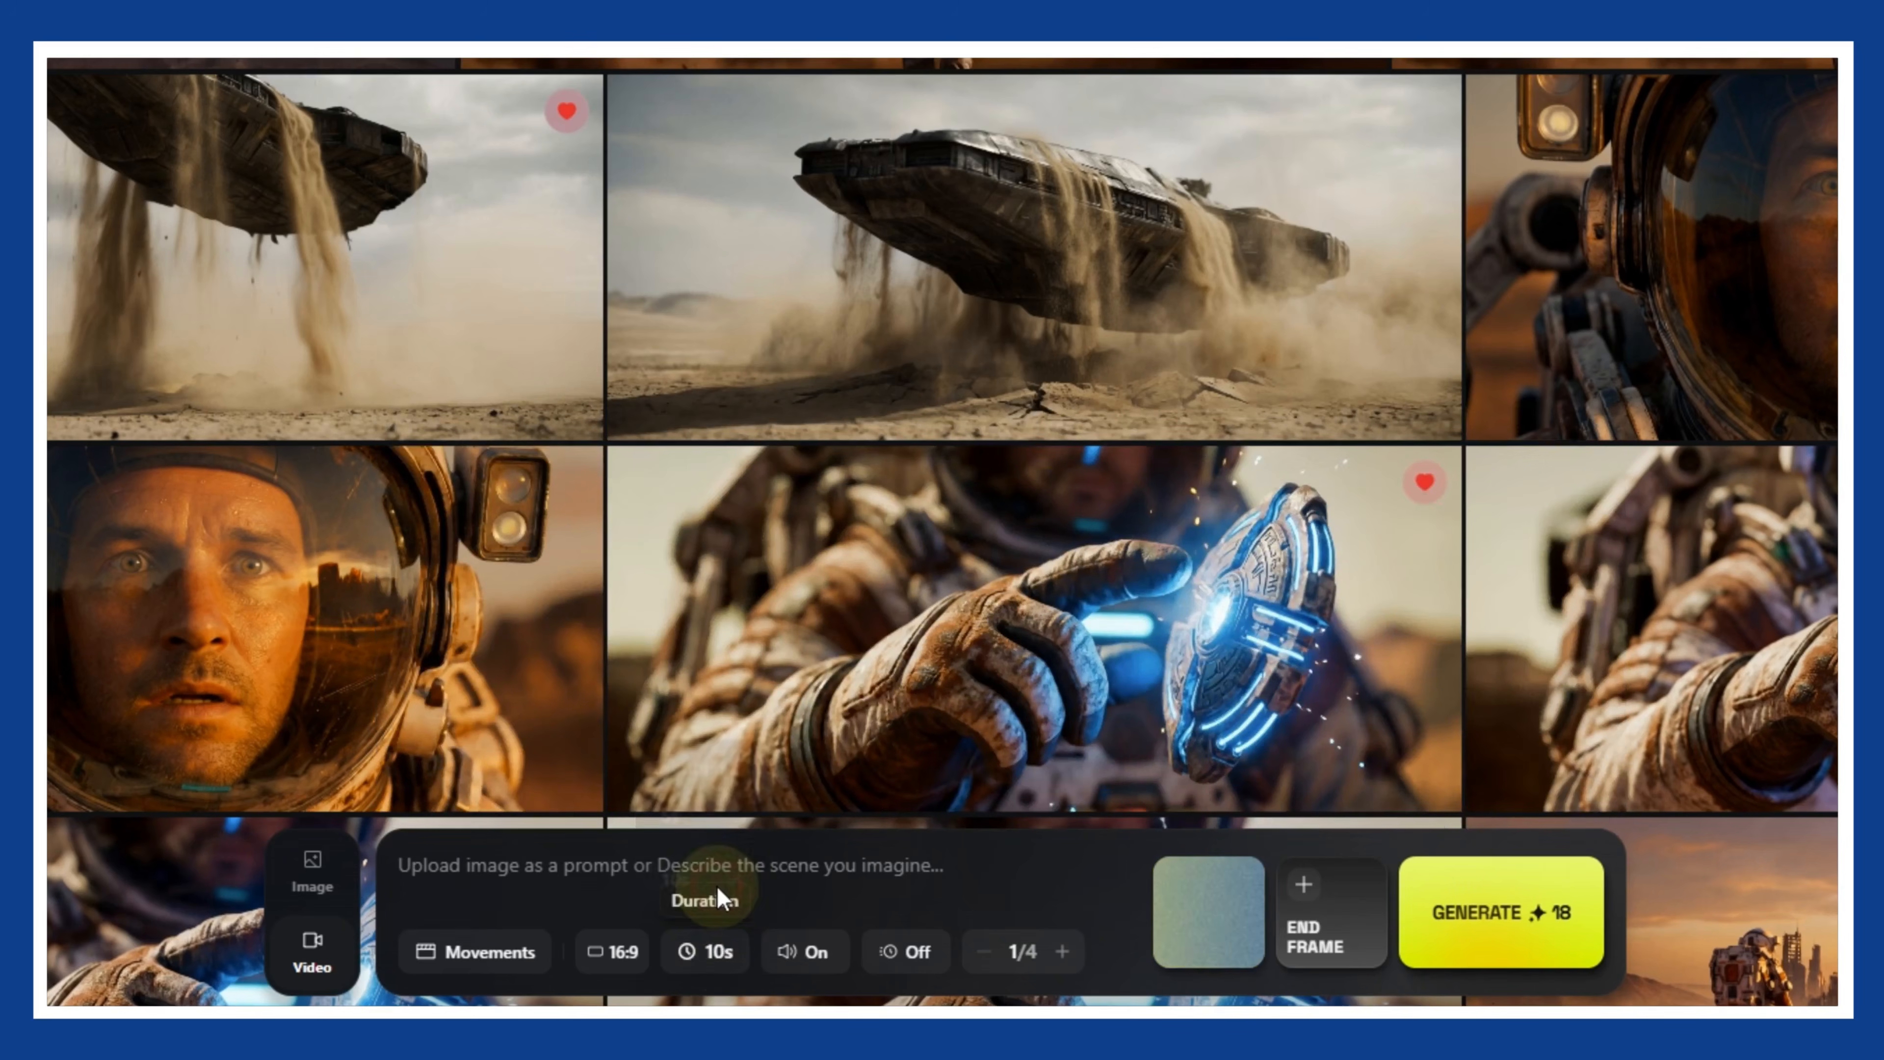
{"action": "left_click", "coordinate": [729, 965]}
{"action": "left_click", "coordinate": [686, 800]}
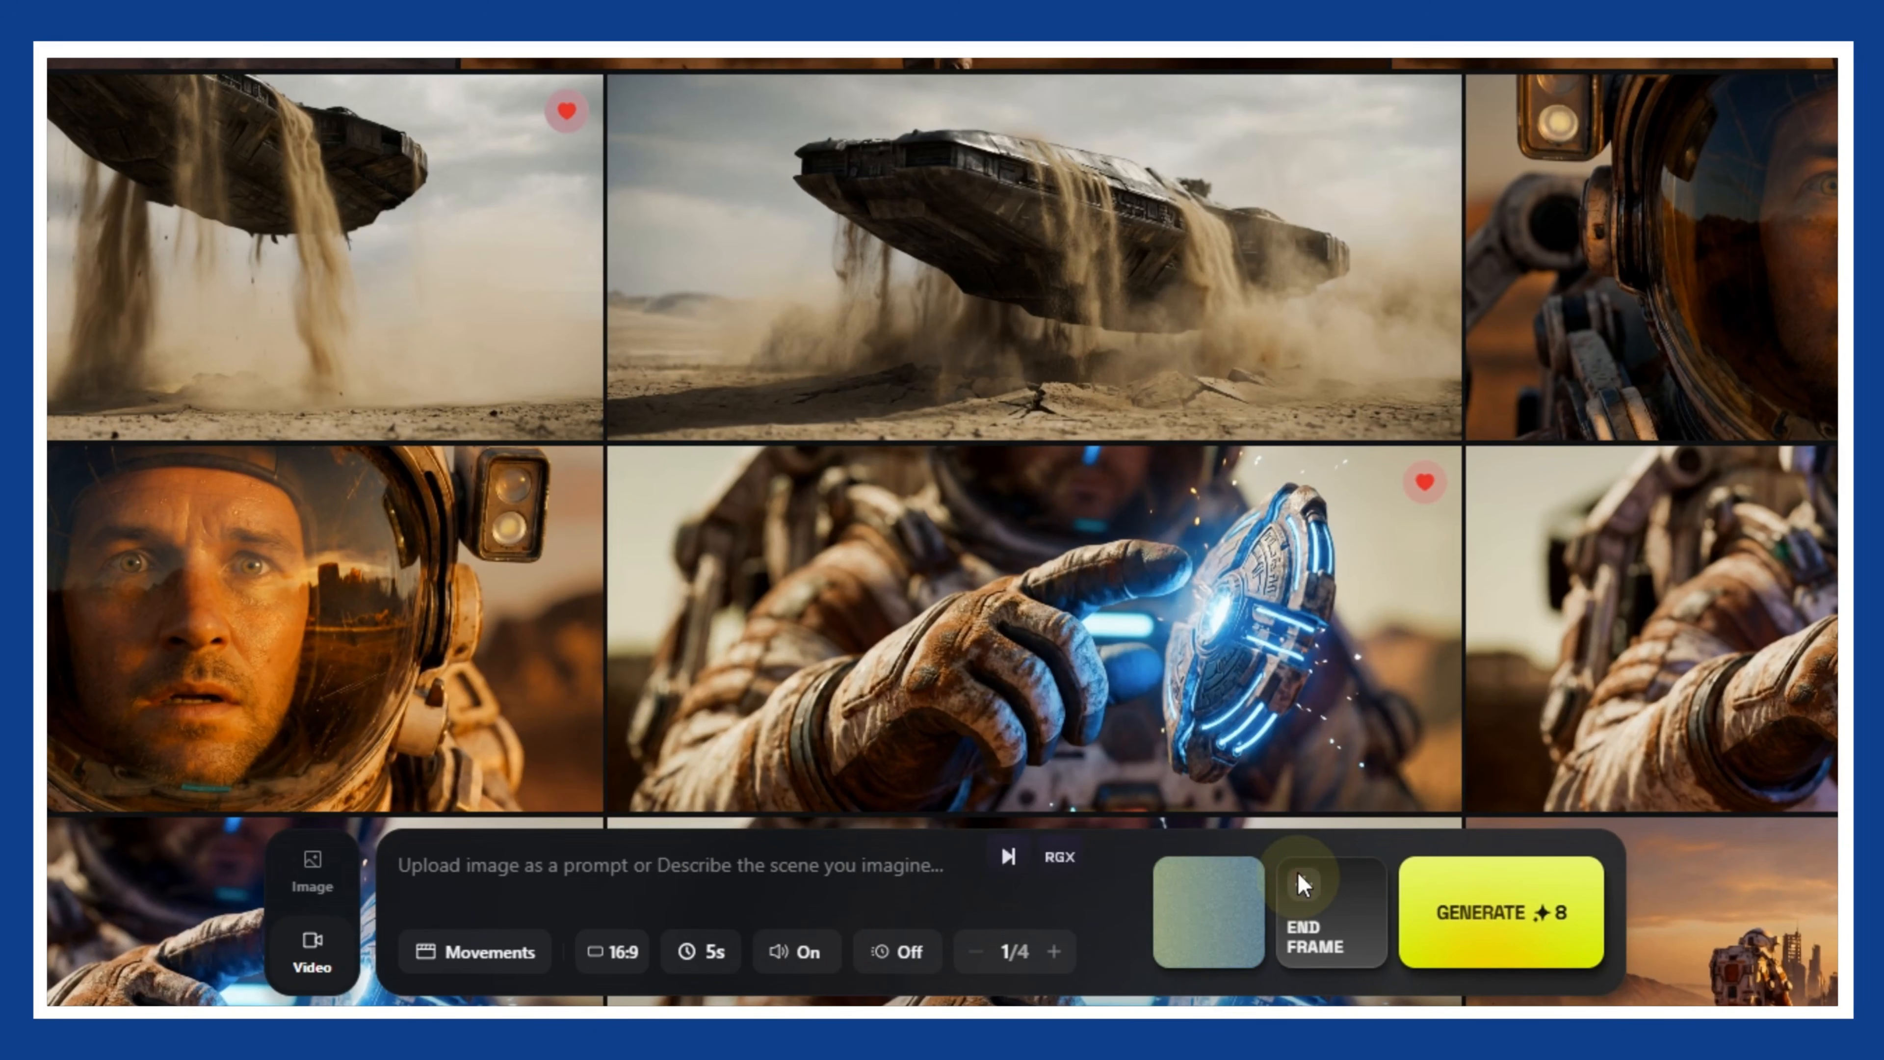
- View the image choices for the end frame and browse the available camera movement presets
{"action": "left_click", "coordinate": [1303, 887]}
{"action": "left_click", "coordinate": [876, 881]}
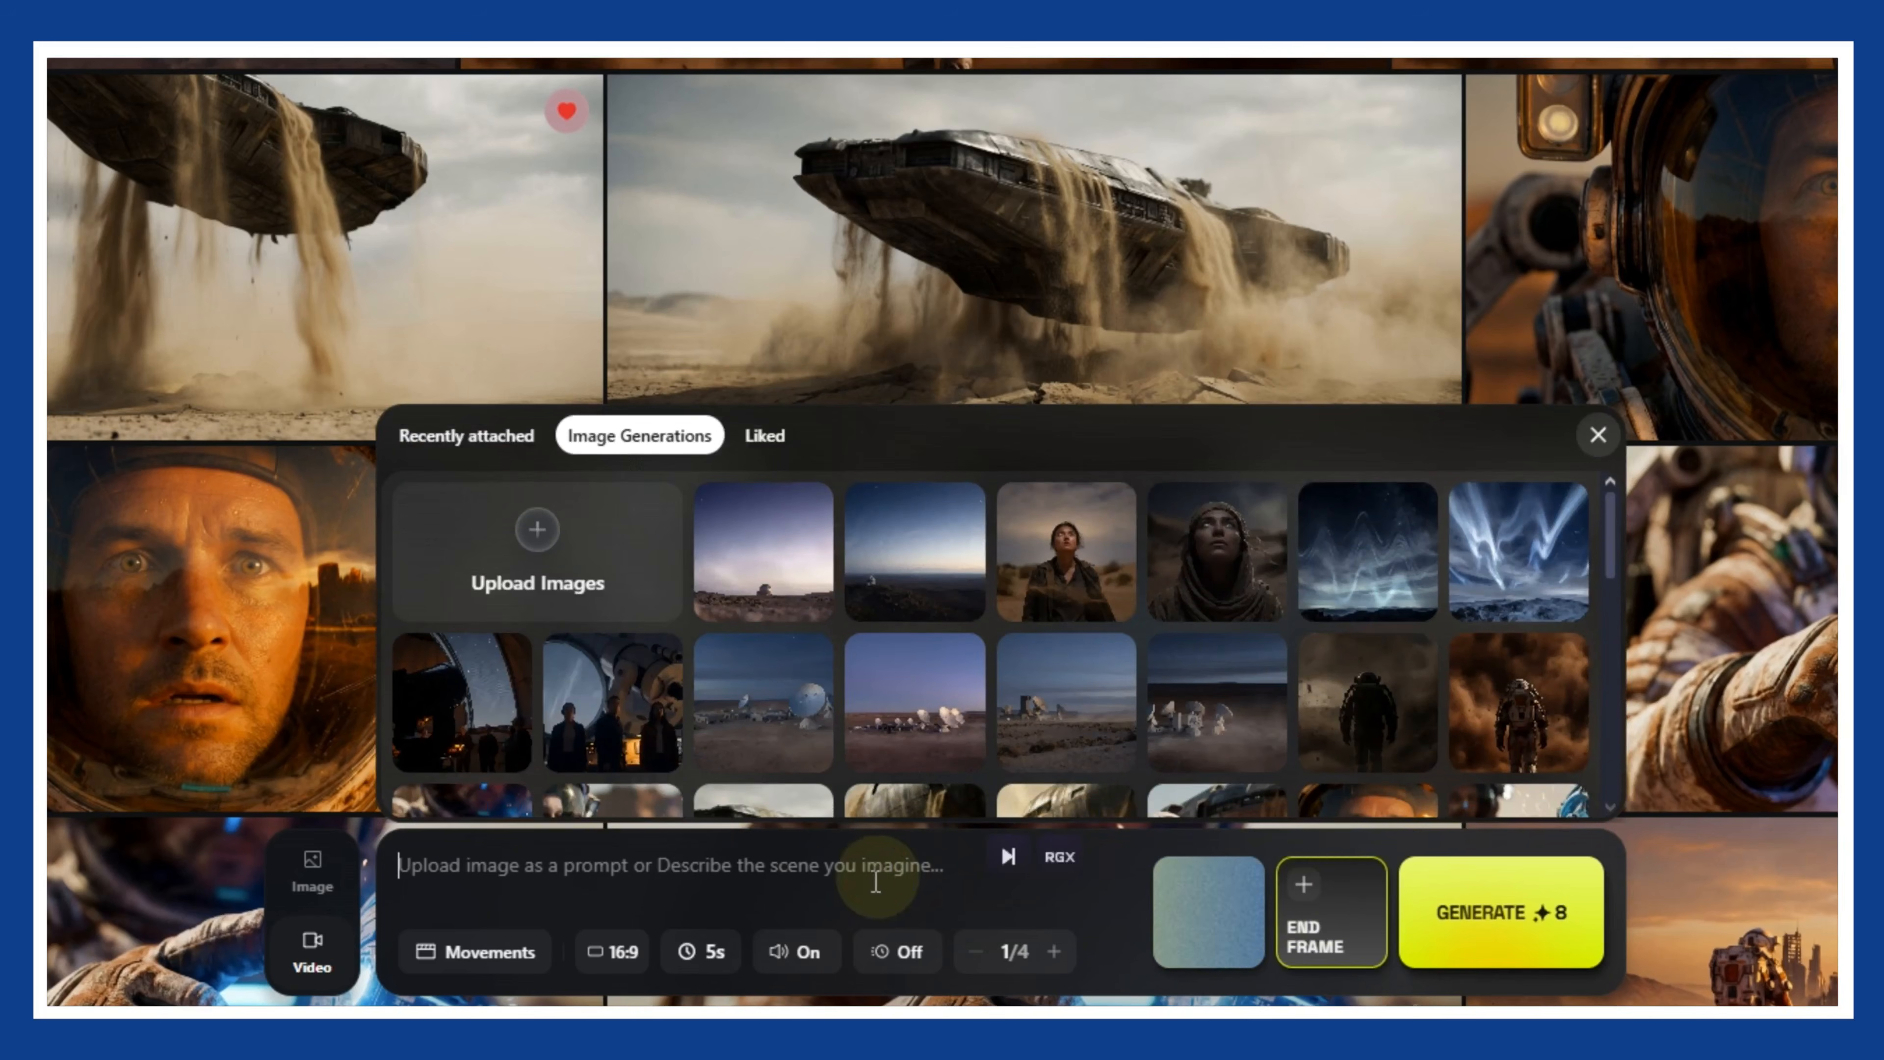
{"action": "left_click", "coordinate": [518, 921]}
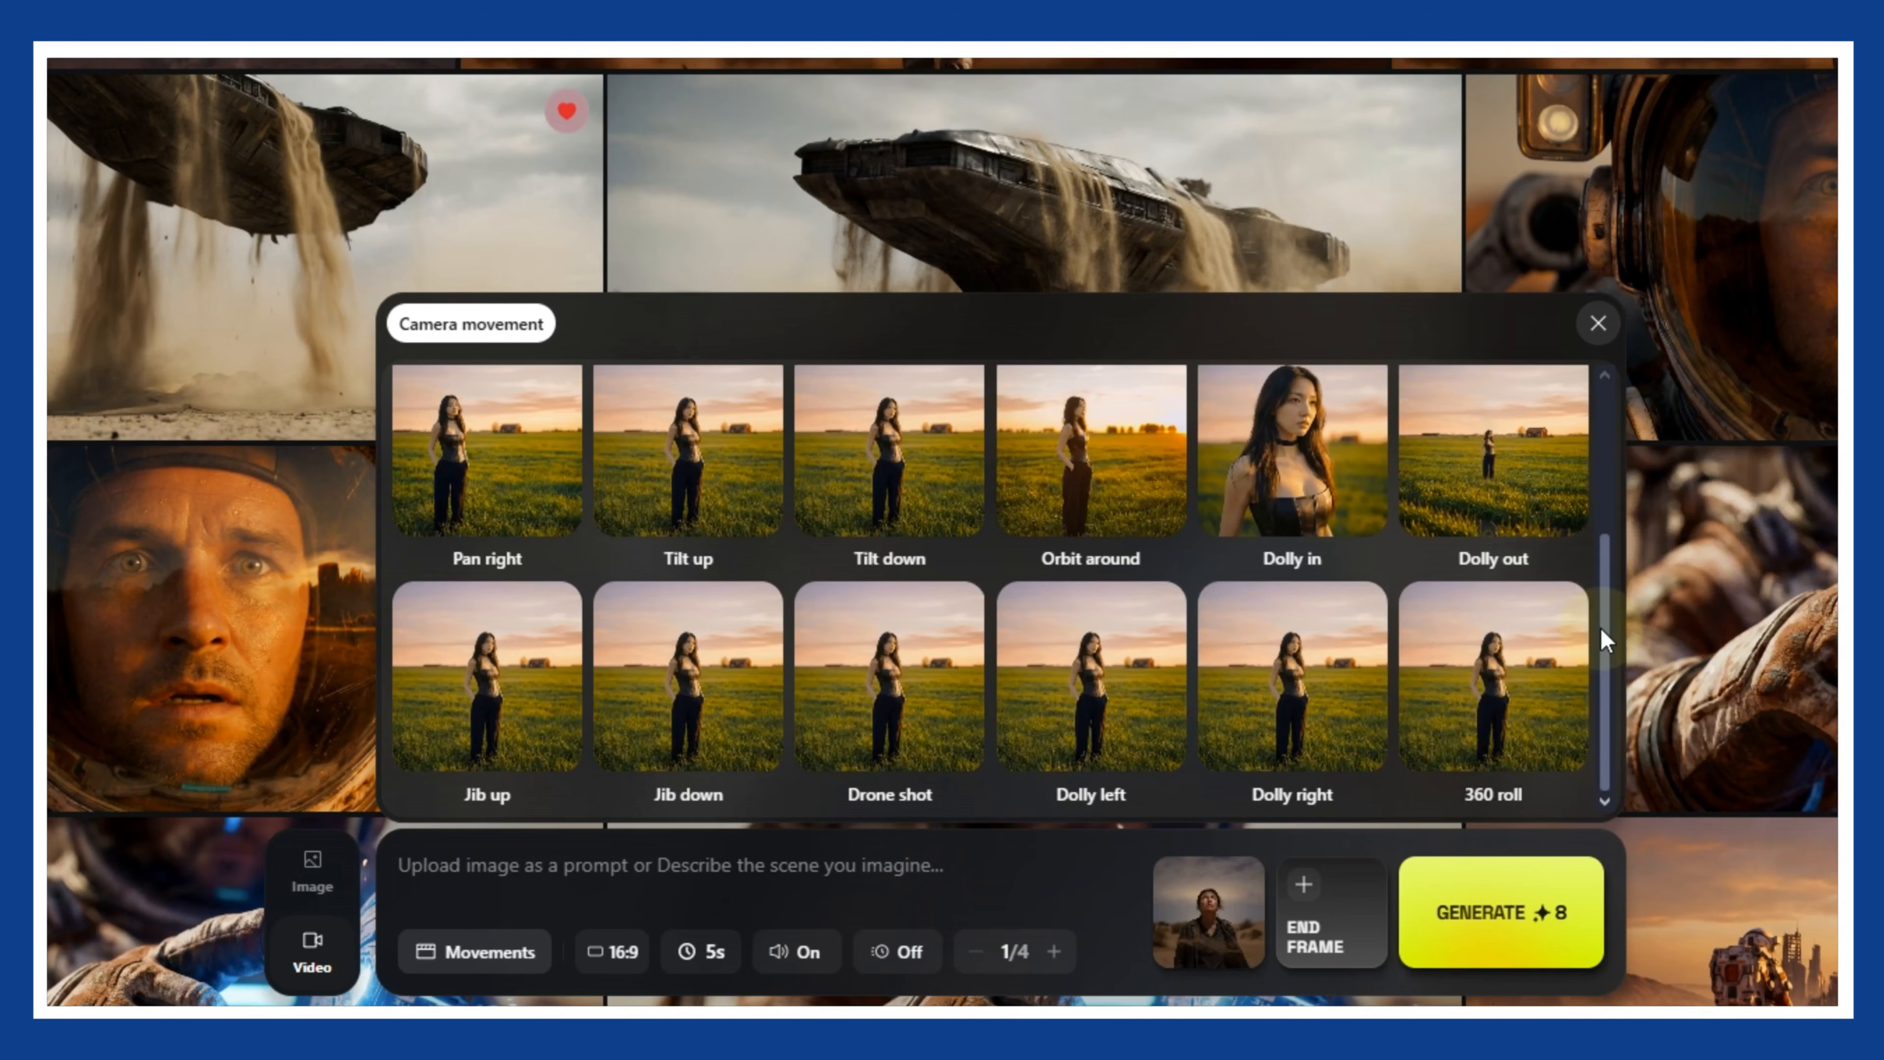
{"action": "scroll", "coordinate": [1602, 638], "scroll_direction": "up", "scroll_amount": 3}
{"action": "scroll", "coordinate": [1341, 634], "scroll_direction": "down", "scroll_amount": 3}
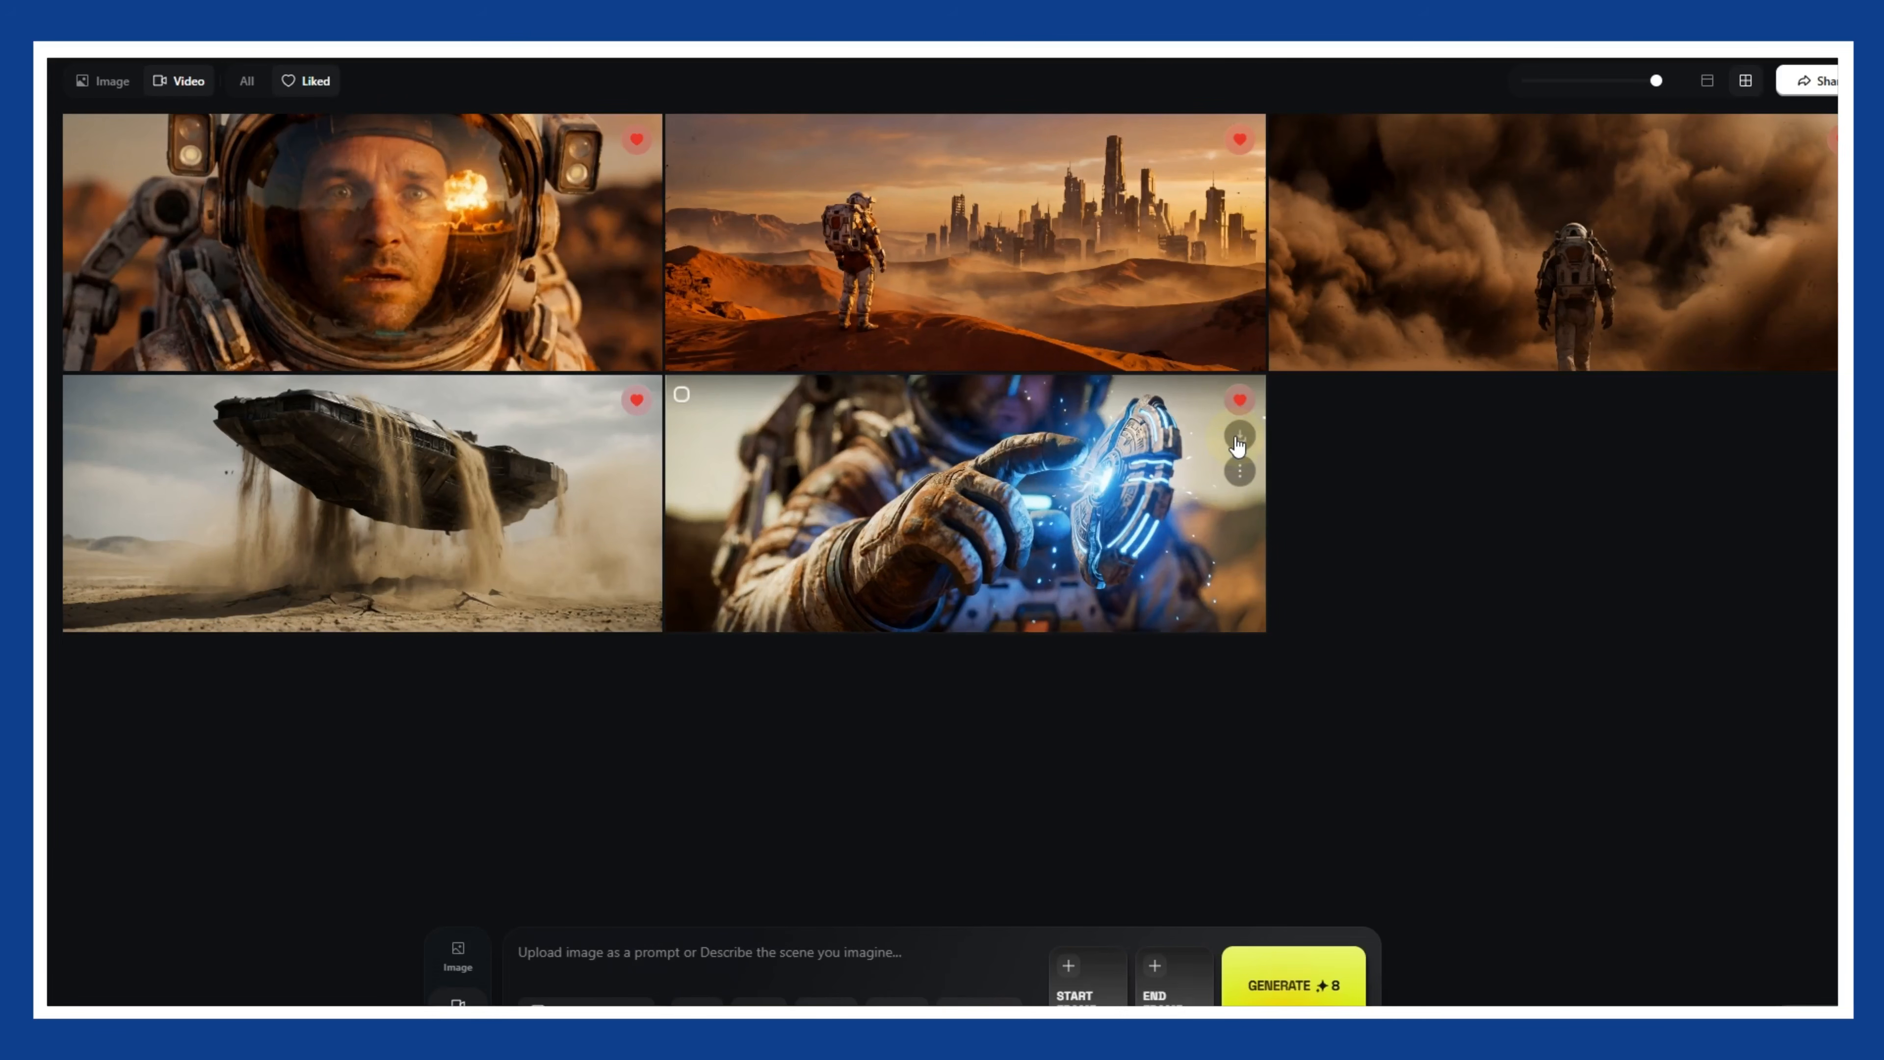
- View the liked video of the astronaut's glowing glove and look through the numbered scene clips in the file folder
{"action": "left_click", "coordinate": [1171, 453]}
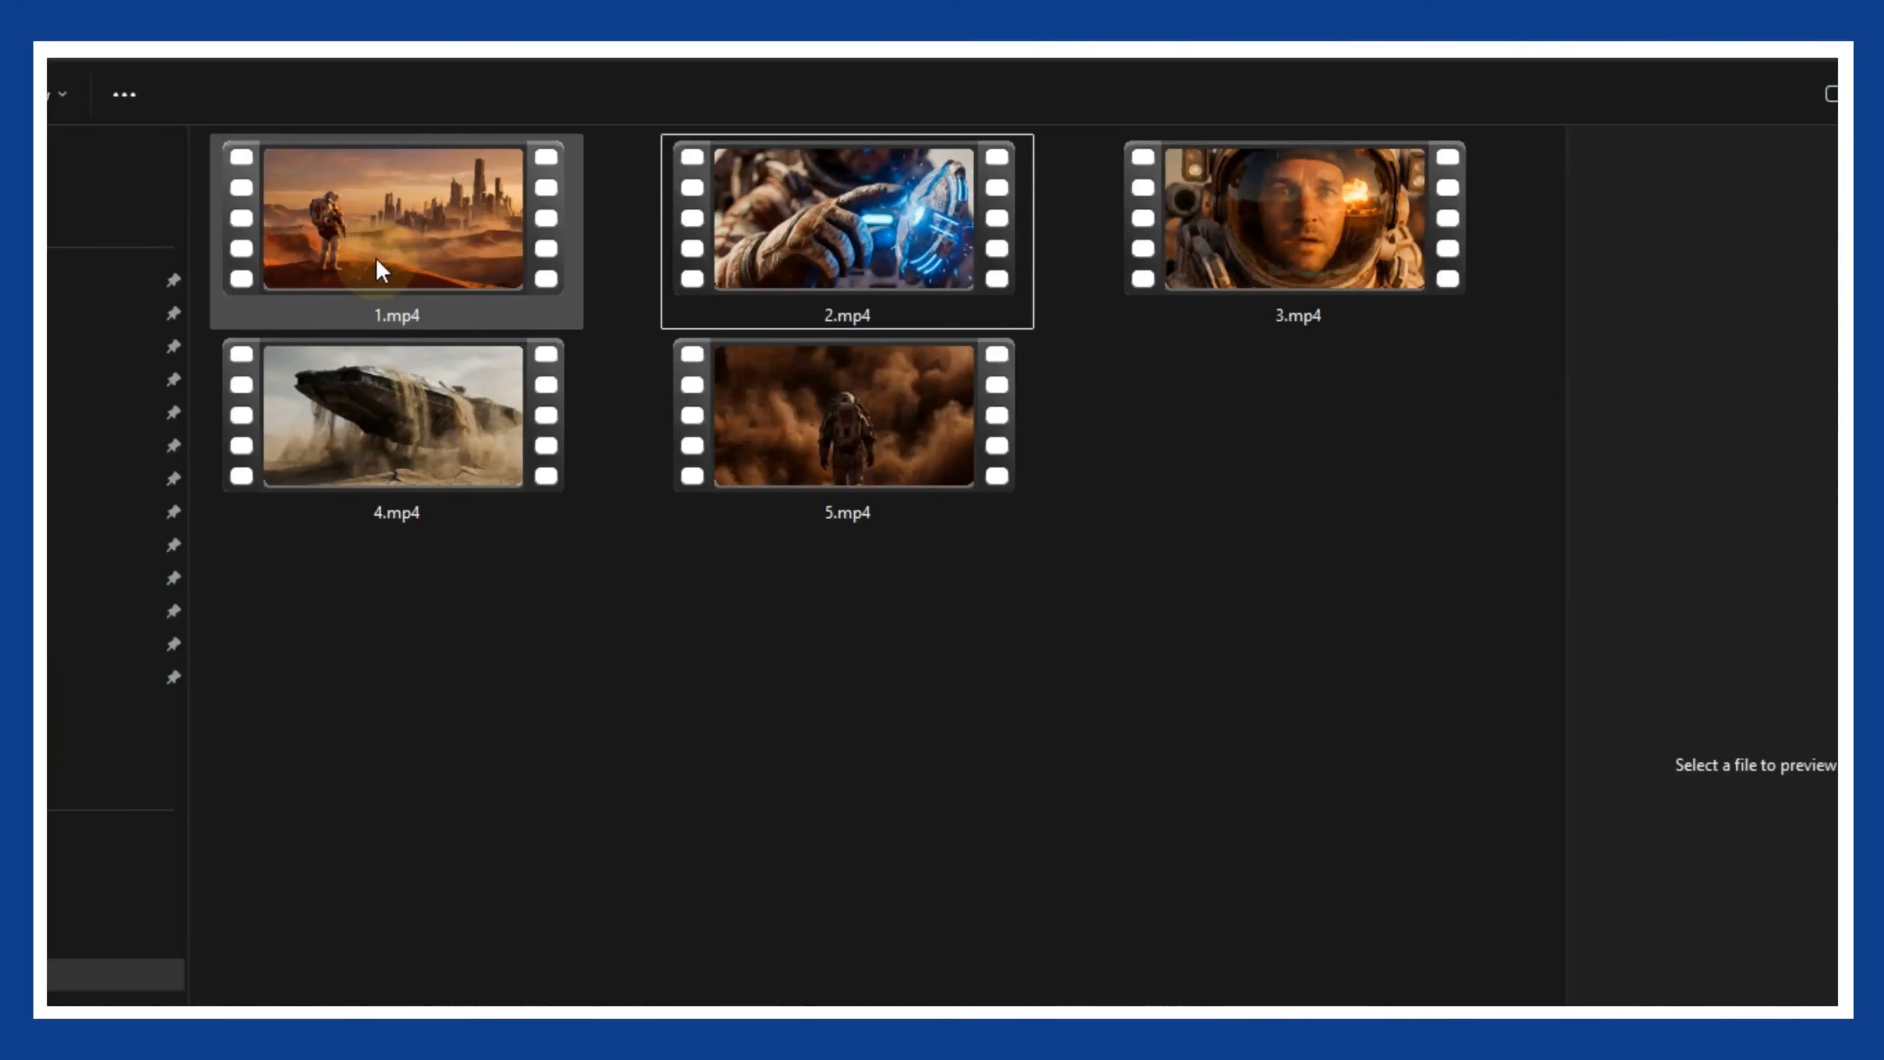
{"action": "left_click", "coordinate": [380, 271]}
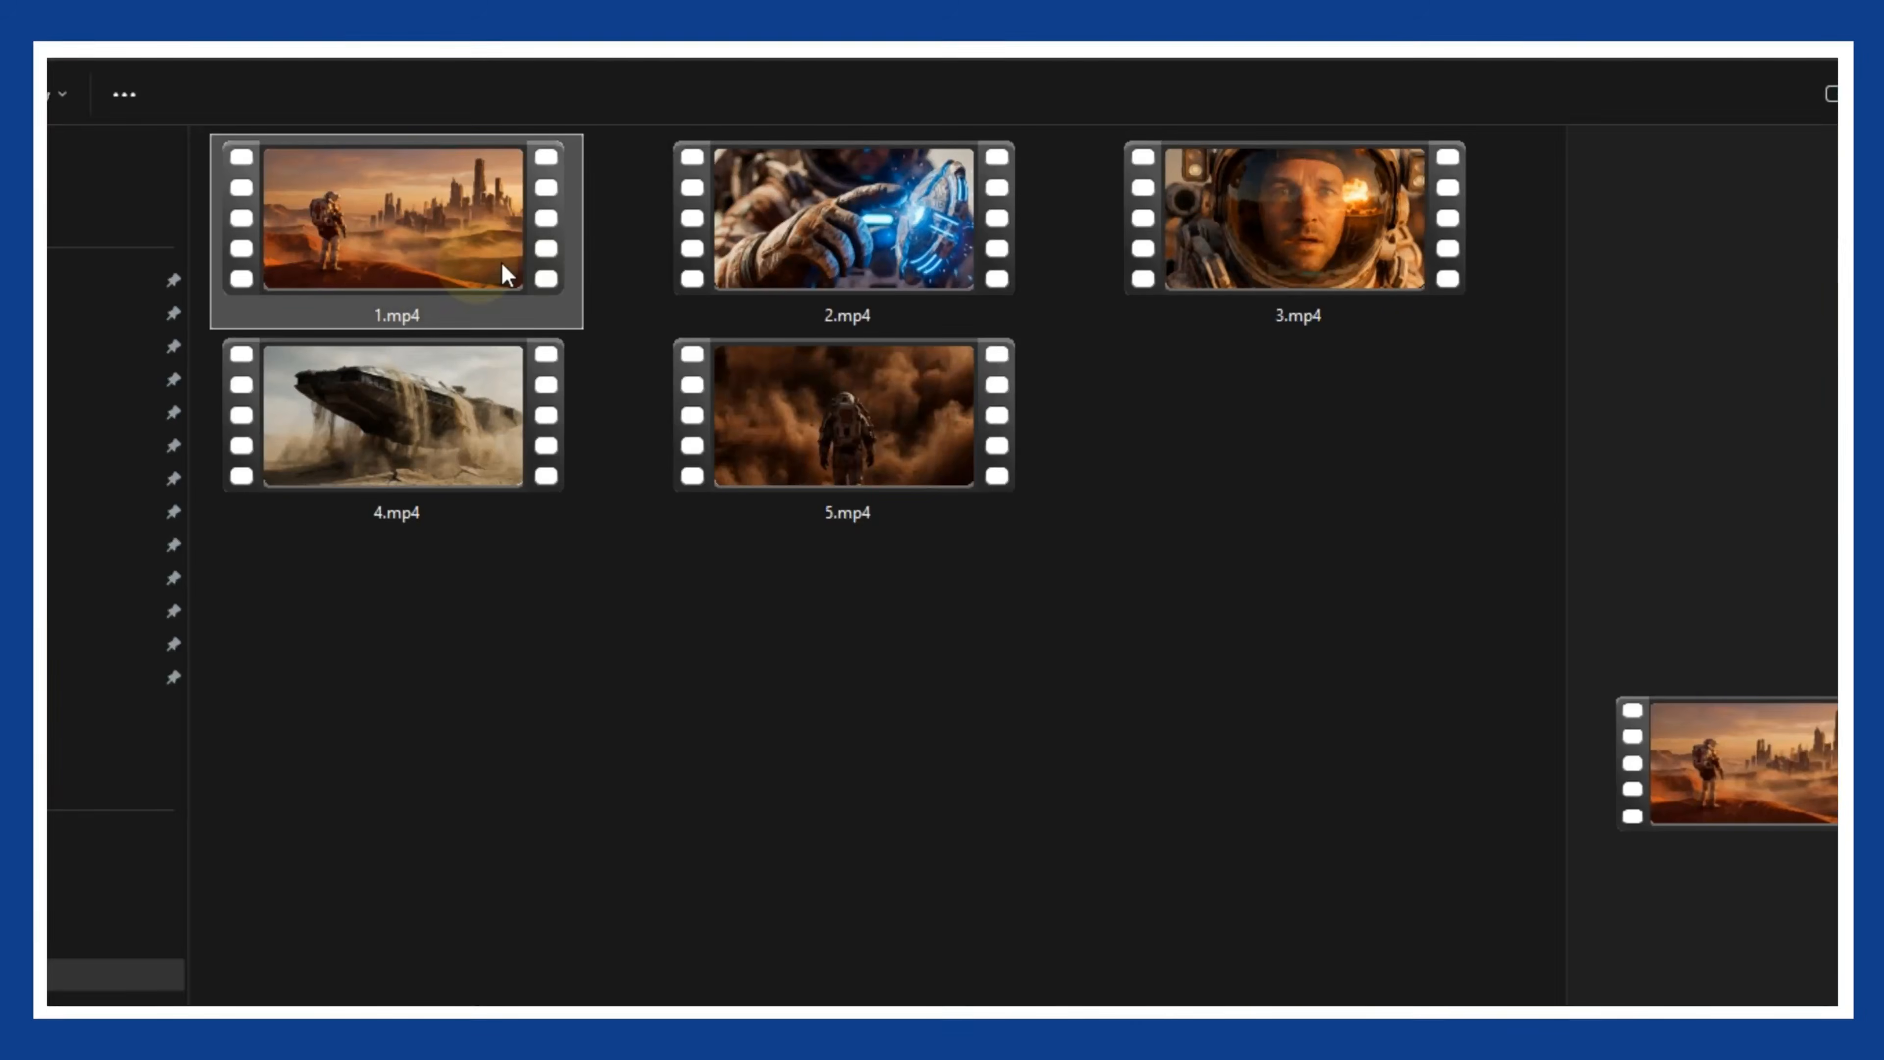
{"action": "left_click", "coordinate": [794, 282]}
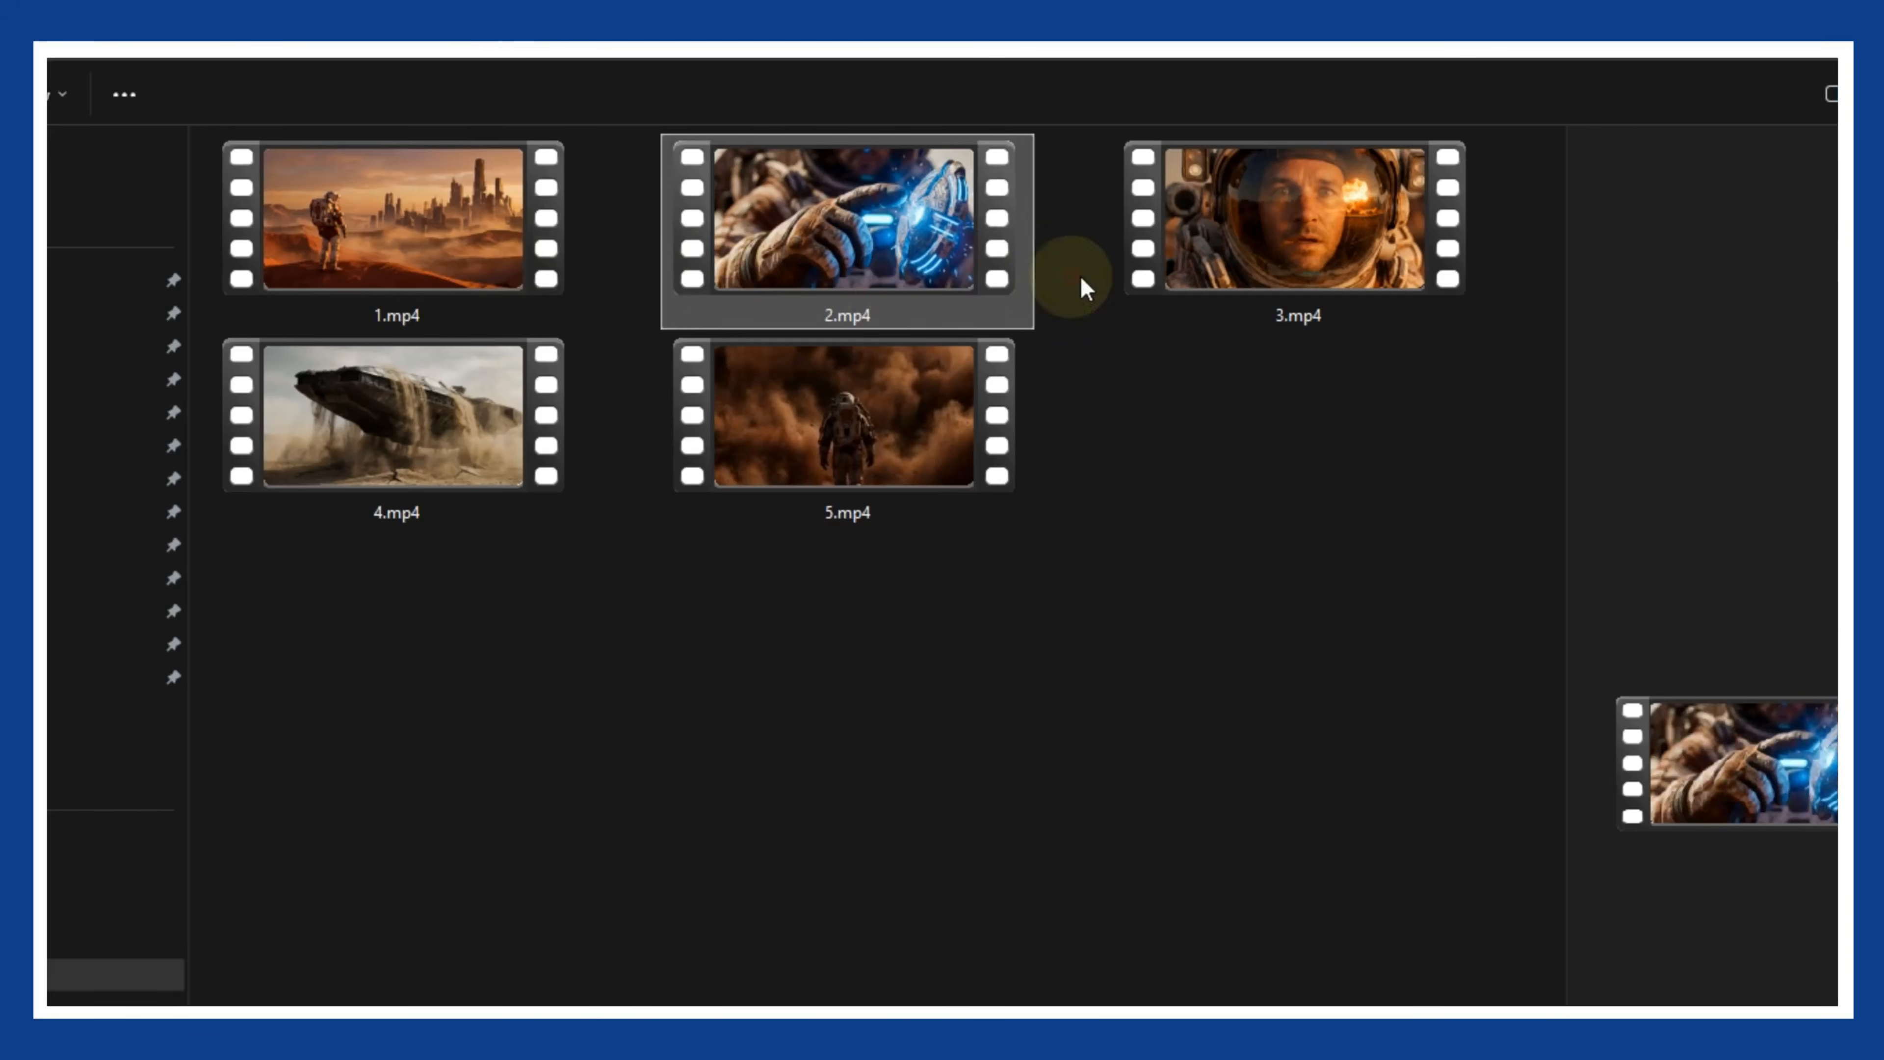
{"action": "left_click", "coordinate": [1265, 259]}
{"action": "left_click", "coordinate": [520, 402]}
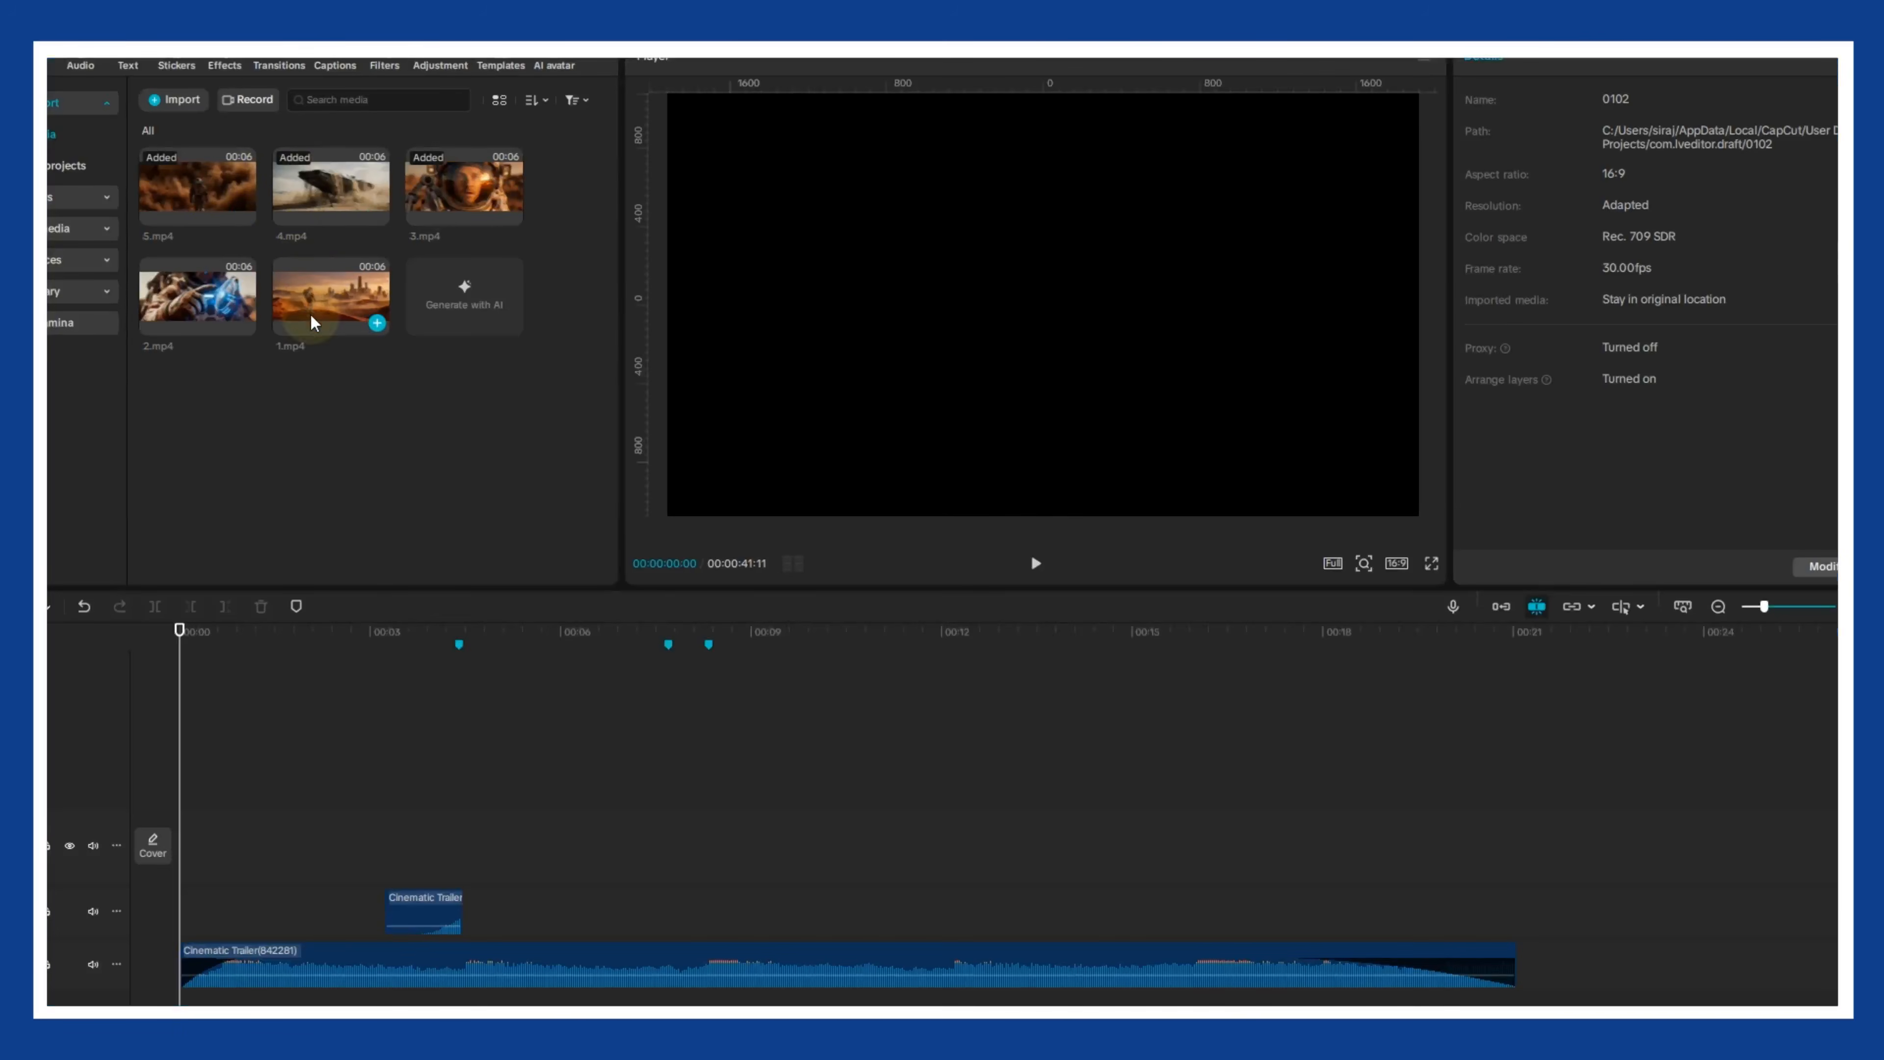
- In CapCut, place 1.mp4 at the timeline's start, trimmed to the first marker, and add 2.mp4 directly after it
{"action": "left_click_drag", "start_coordinate": [312, 321], "coordinate": [185, 846]}
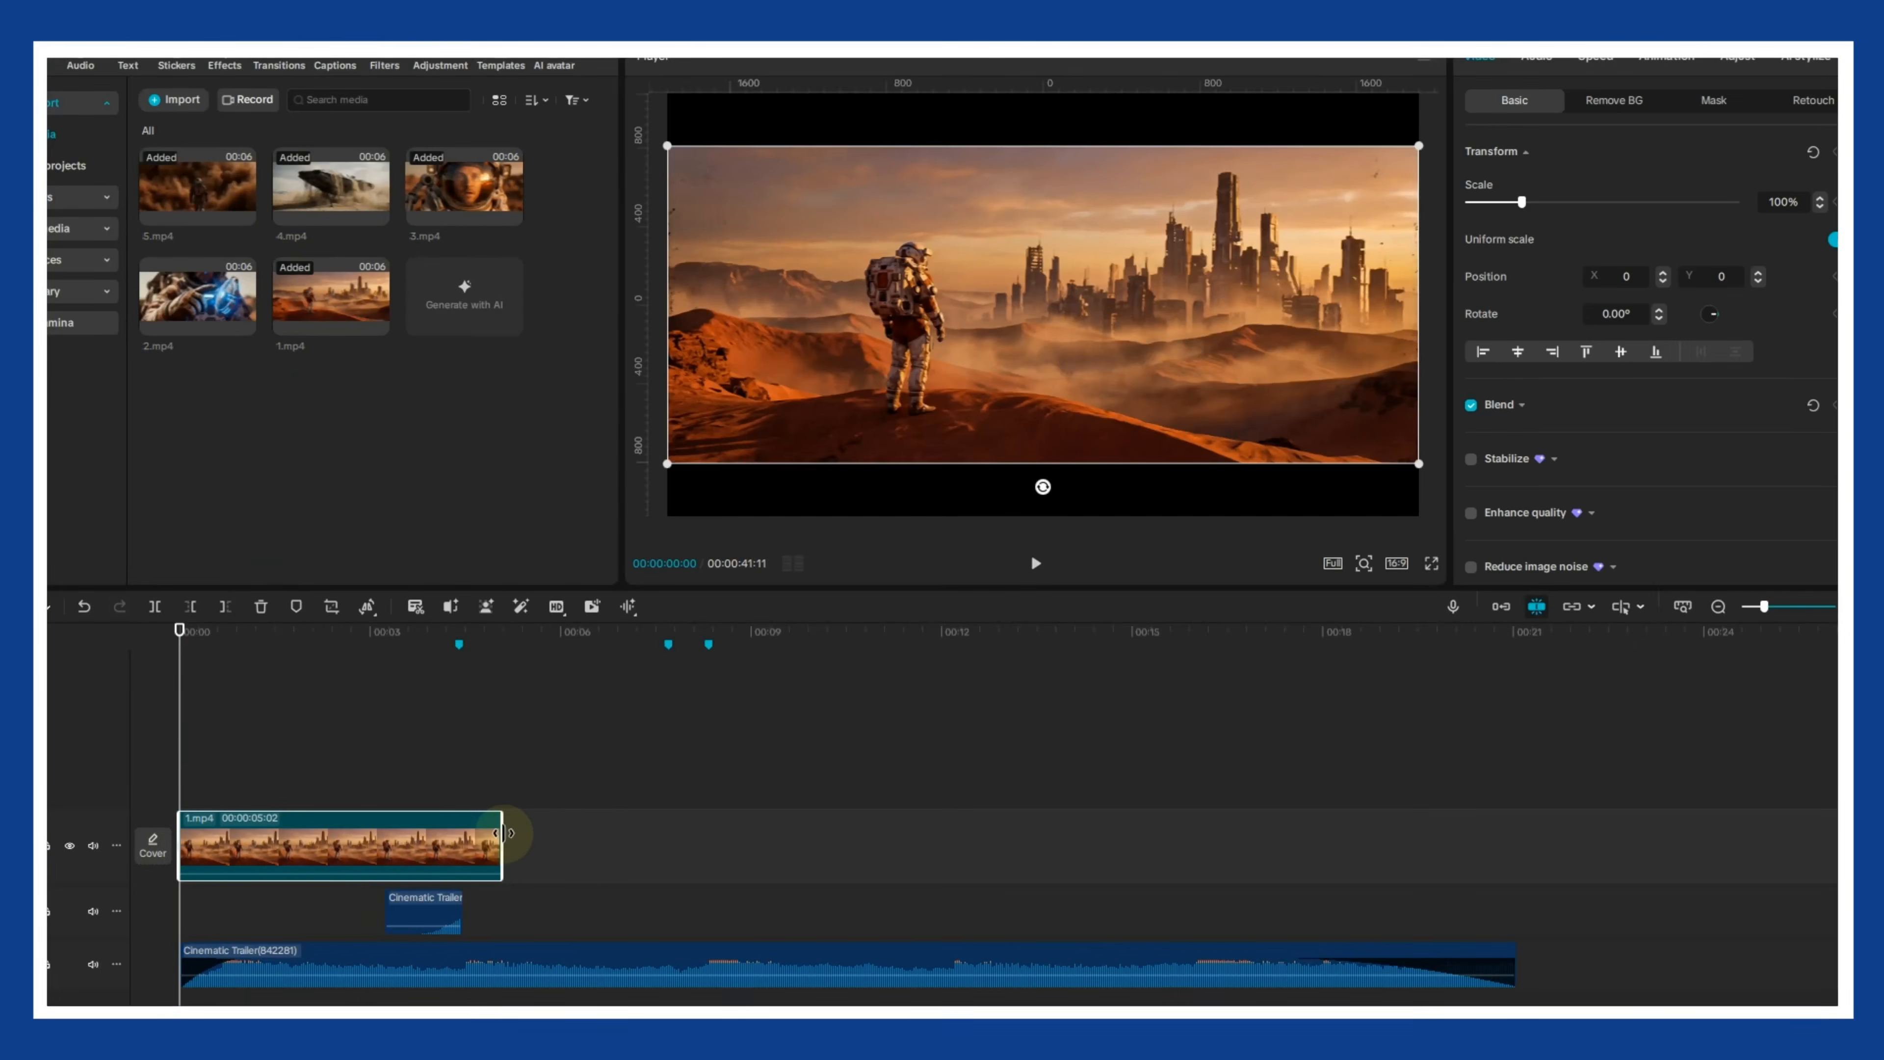
{"action": "left_click_drag", "start_coordinate": [499, 833], "coordinate": [461, 834]}
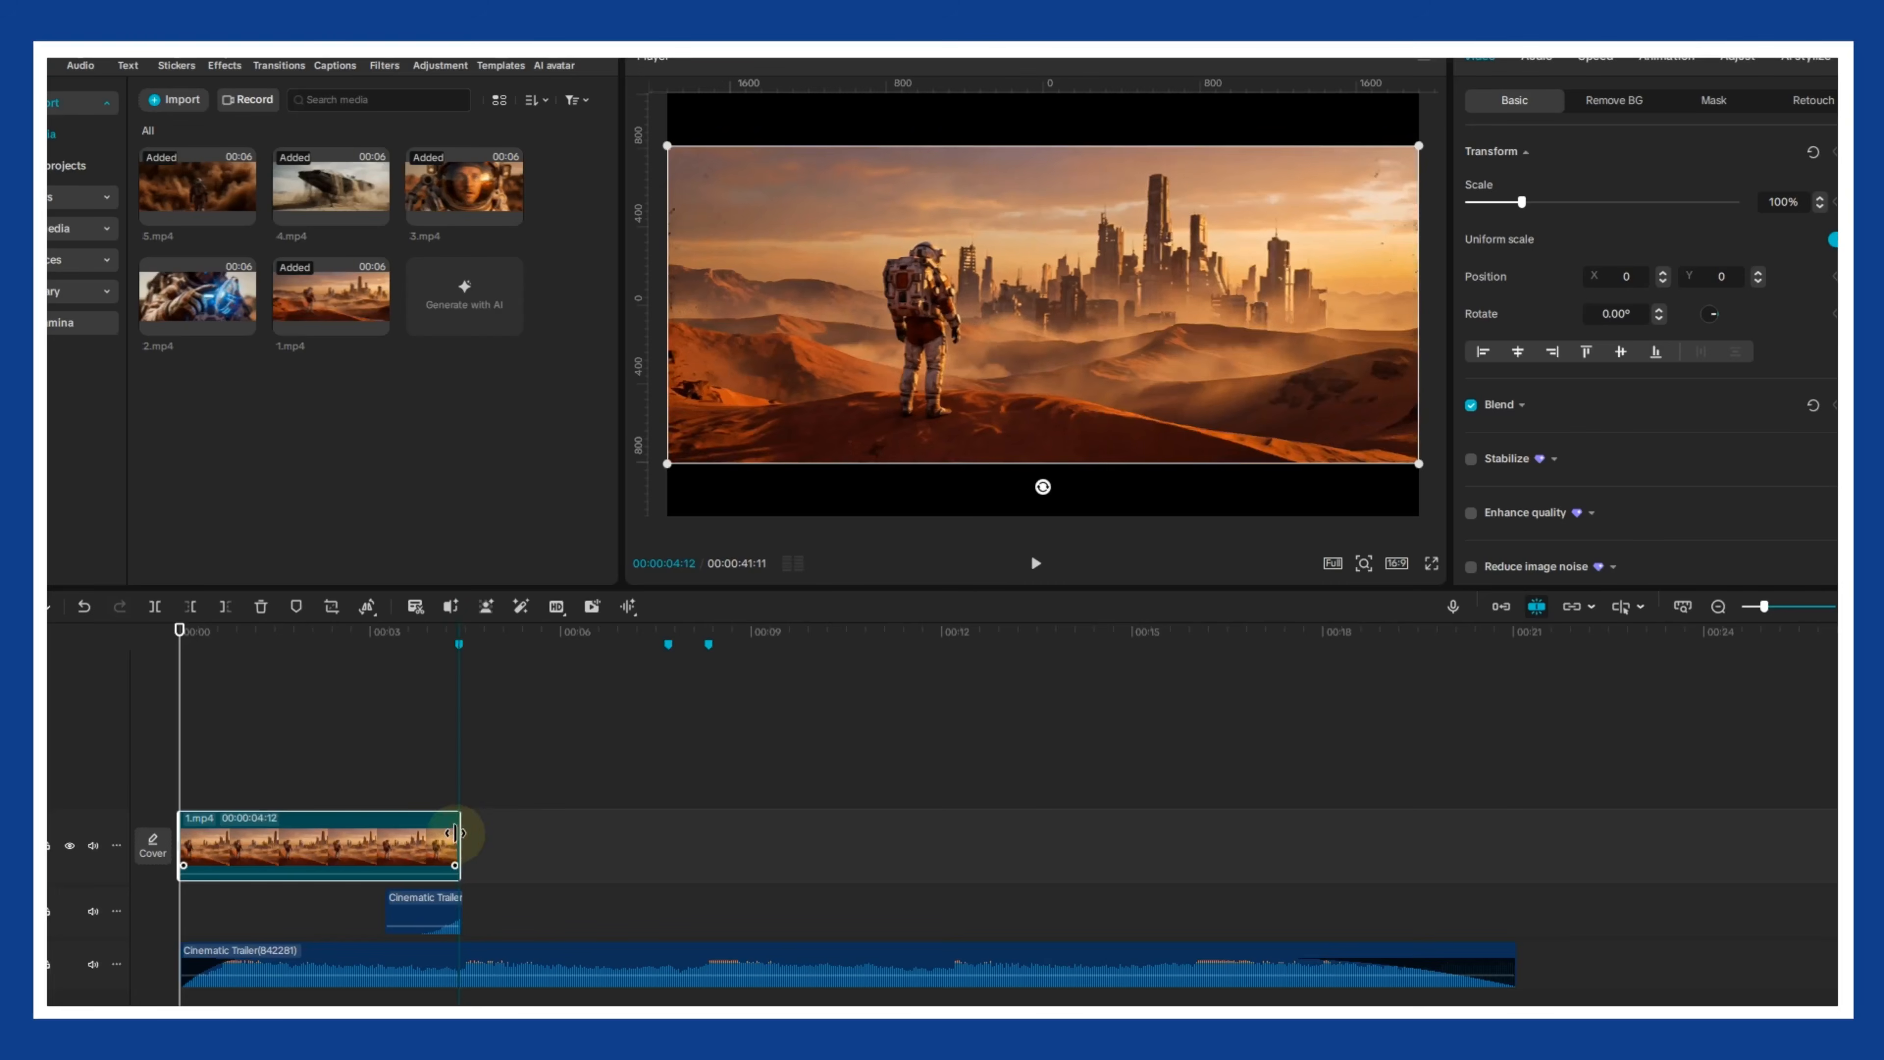
{"action": "left_click_drag", "start_coordinate": [198, 297], "coordinate": [477, 783]}
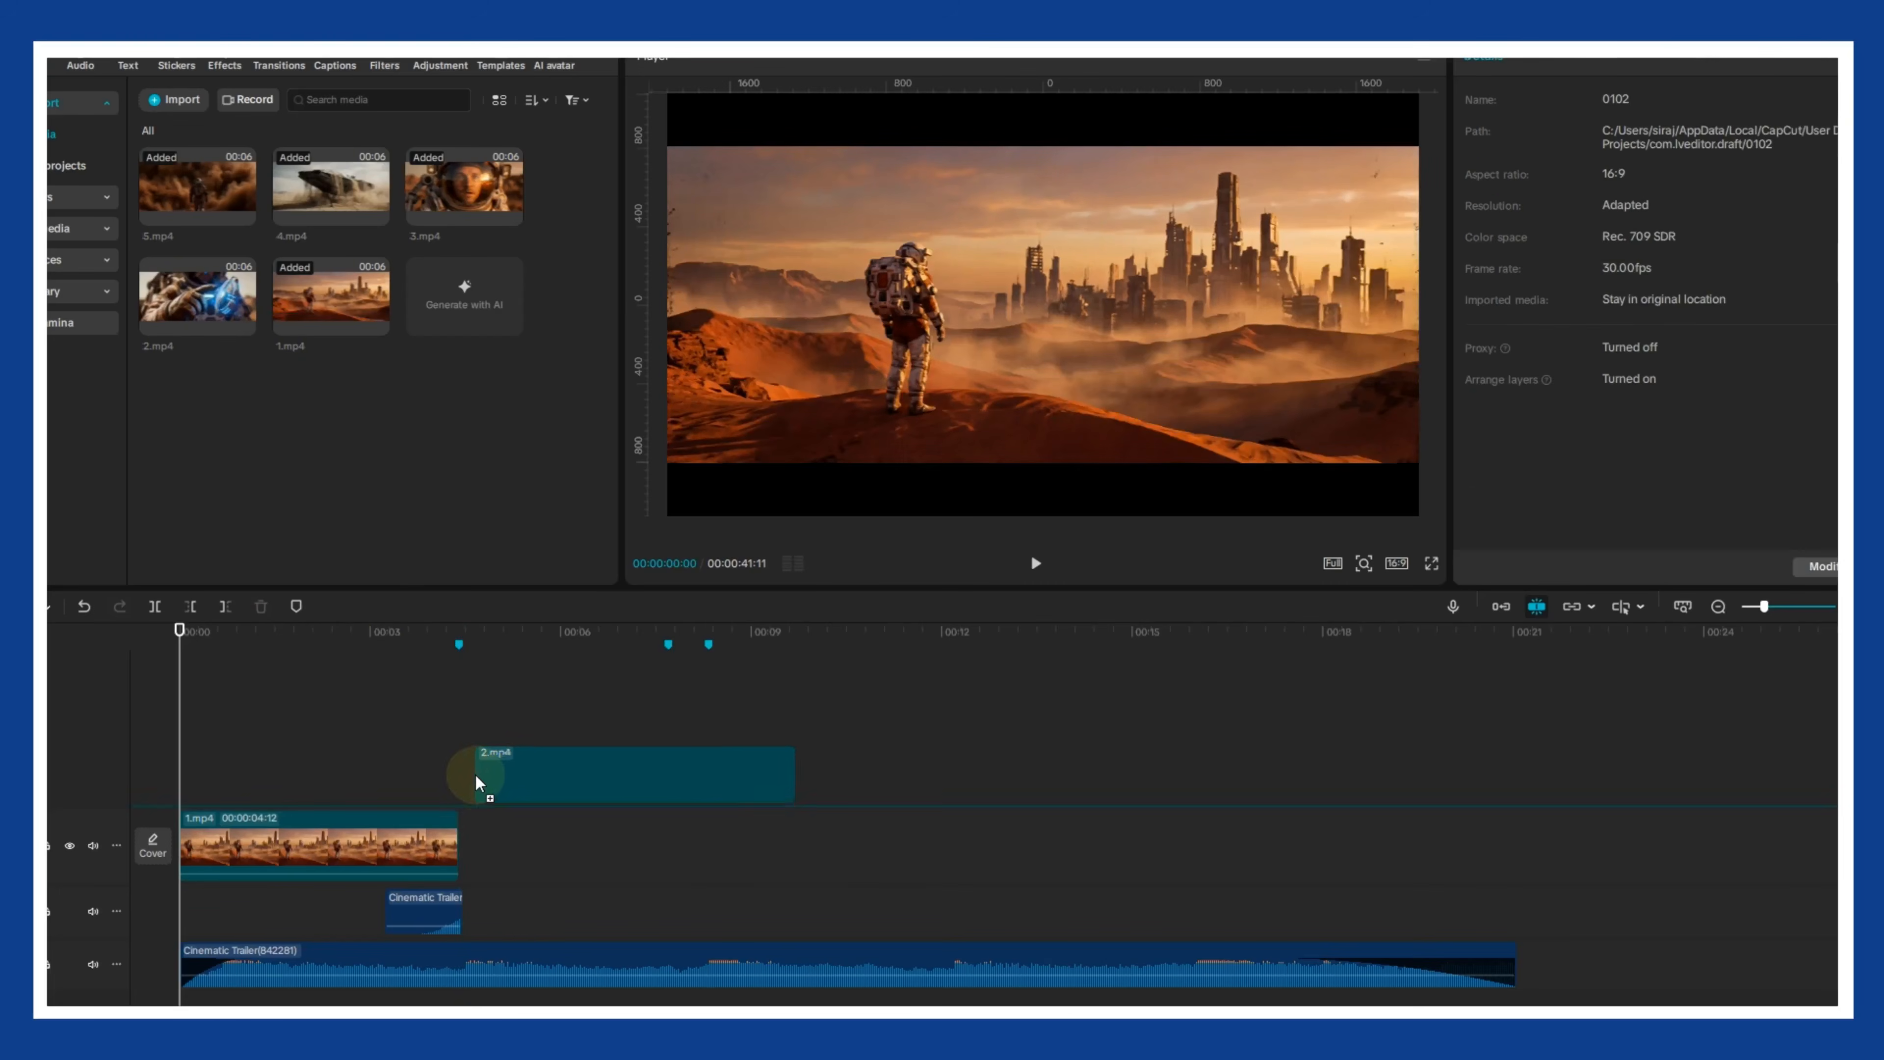
{"action": "left_click_drag", "start_coordinate": [456, 853], "coordinate": [458, 855]}
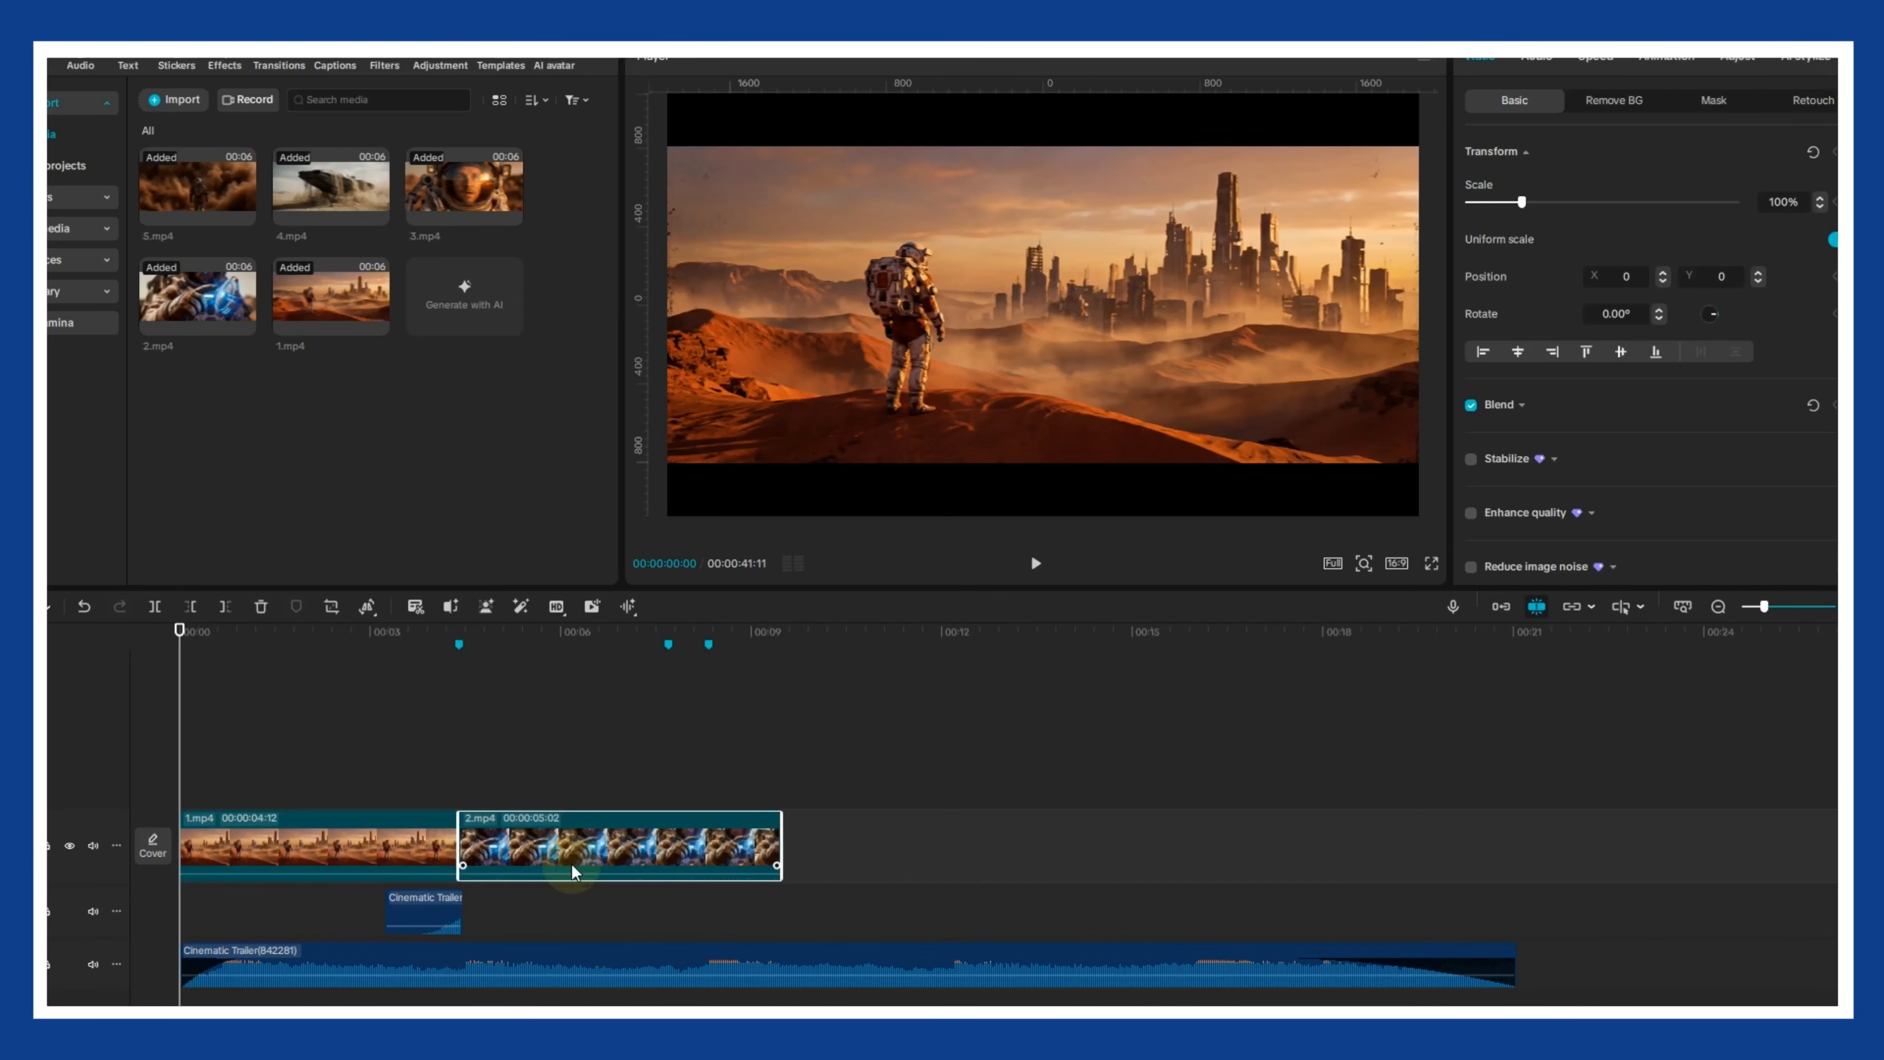
- Trim the end of 2.mp4 to the second marker and give the clip the Fade Out animation
{"action": "left_click", "coordinate": [343, 683]}
{"action": "left_click_drag", "start_coordinate": [327, 638], "coordinate": [668, 638]}
{"action": "left_click_drag", "start_coordinate": [776, 849], "coordinate": [666, 819]}
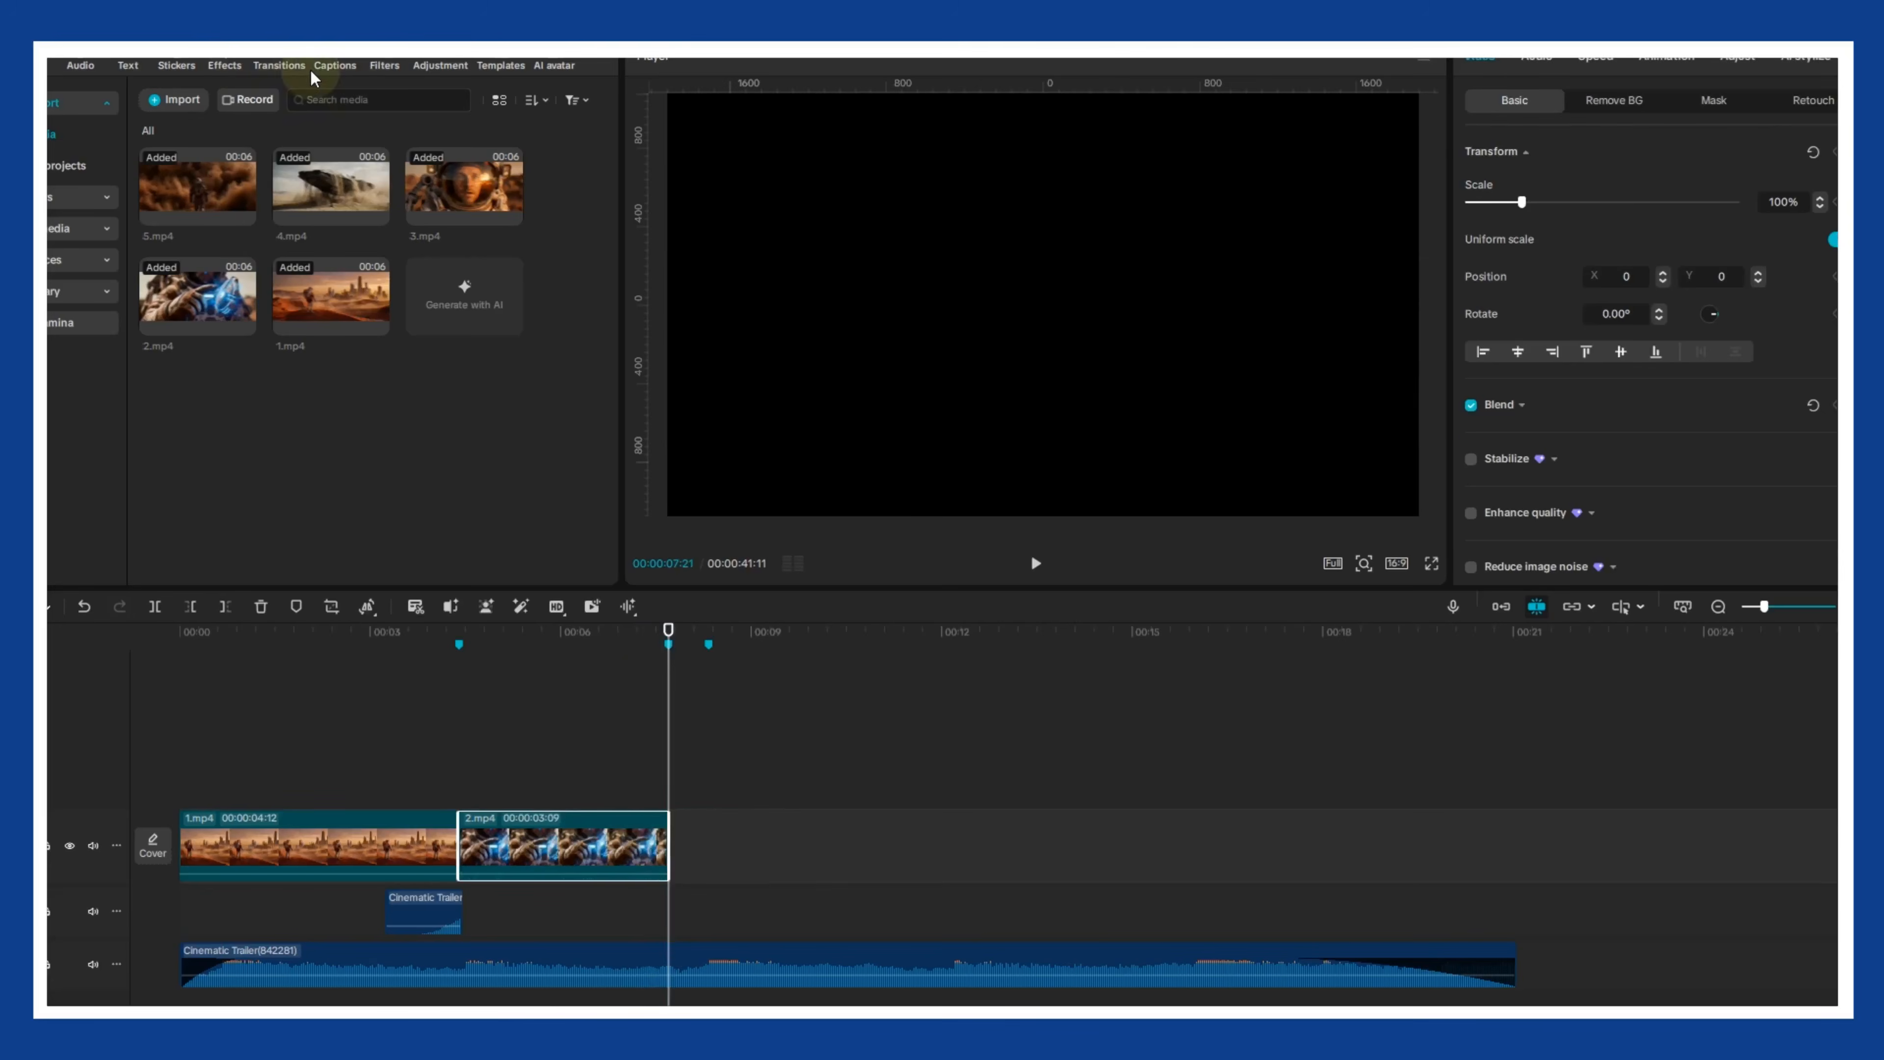
{"action": "left_click", "coordinate": [1666, 57]}
{"action": "left_click", "coordinate": [1645, 101]}
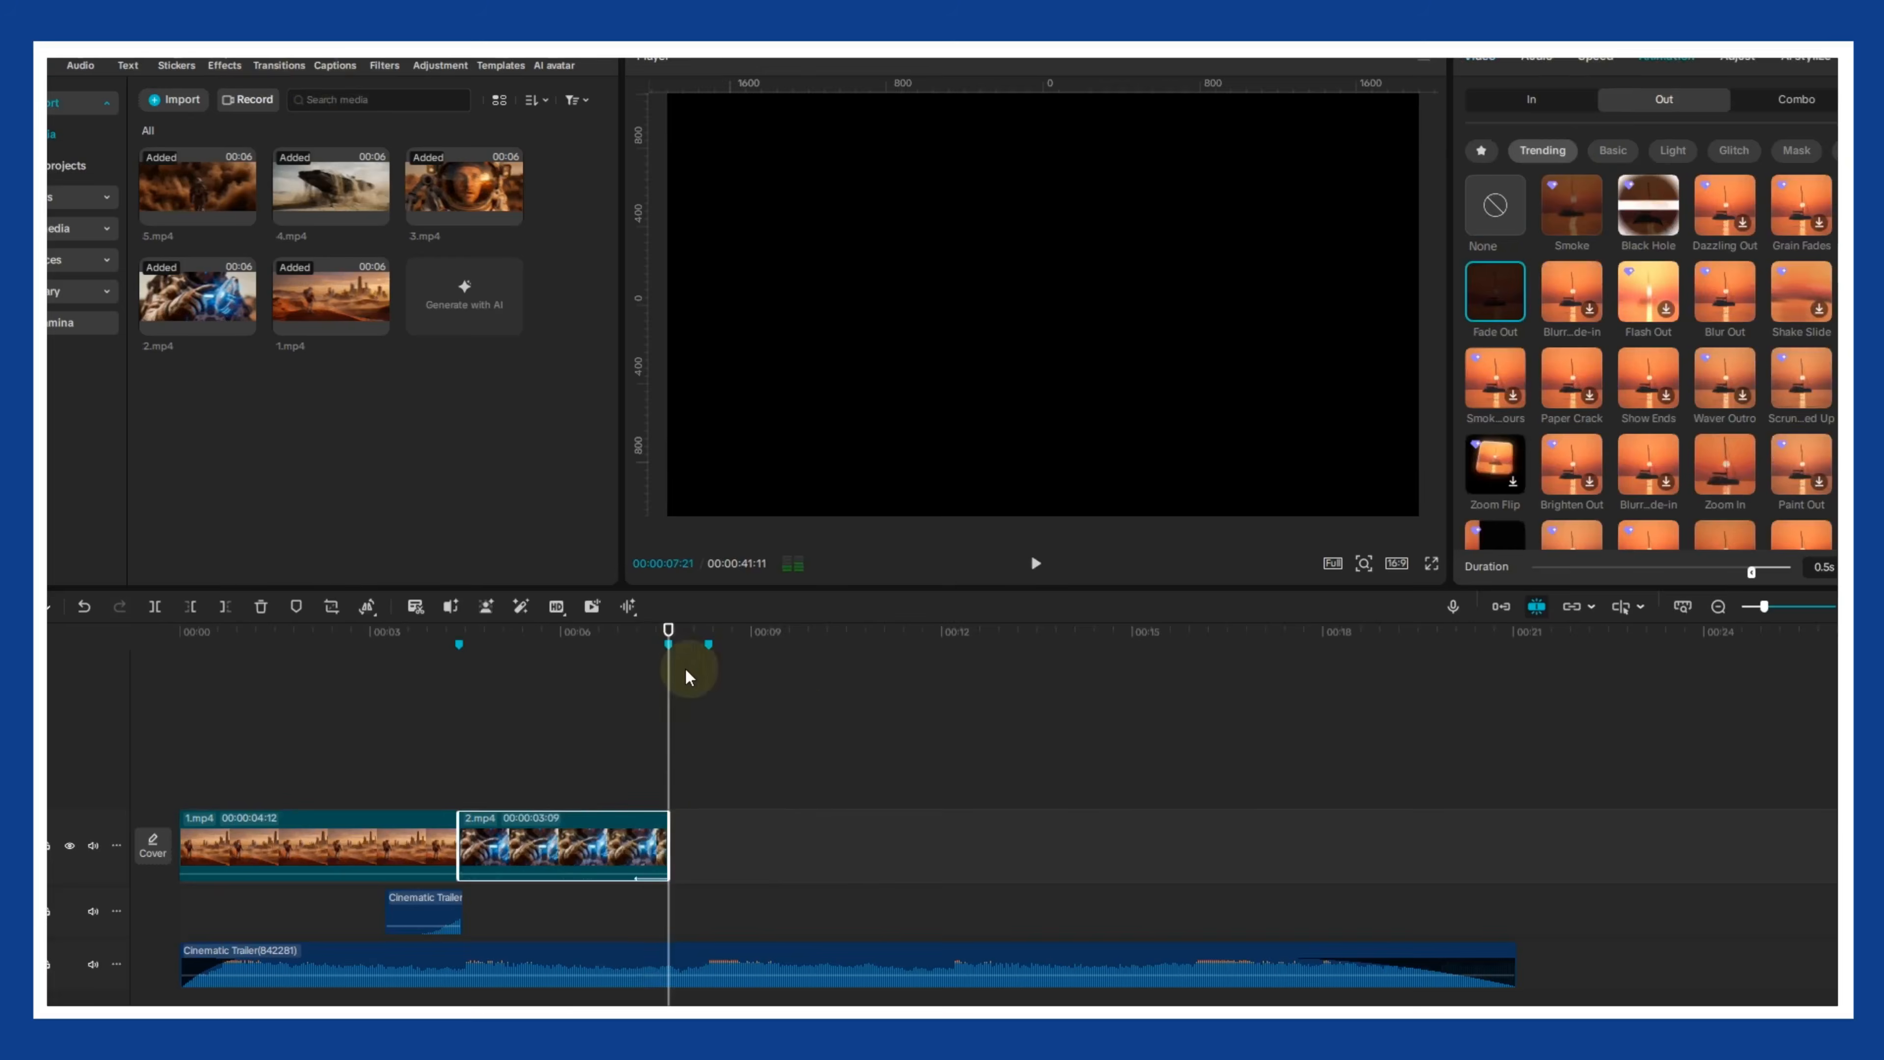
- Scrub through the timeline to the end of 5.mp4 to review the clip sequence against the music
{"action": "left_click_drag", "start_coordinate": [669, 672], "coordinate": [706, 665]}
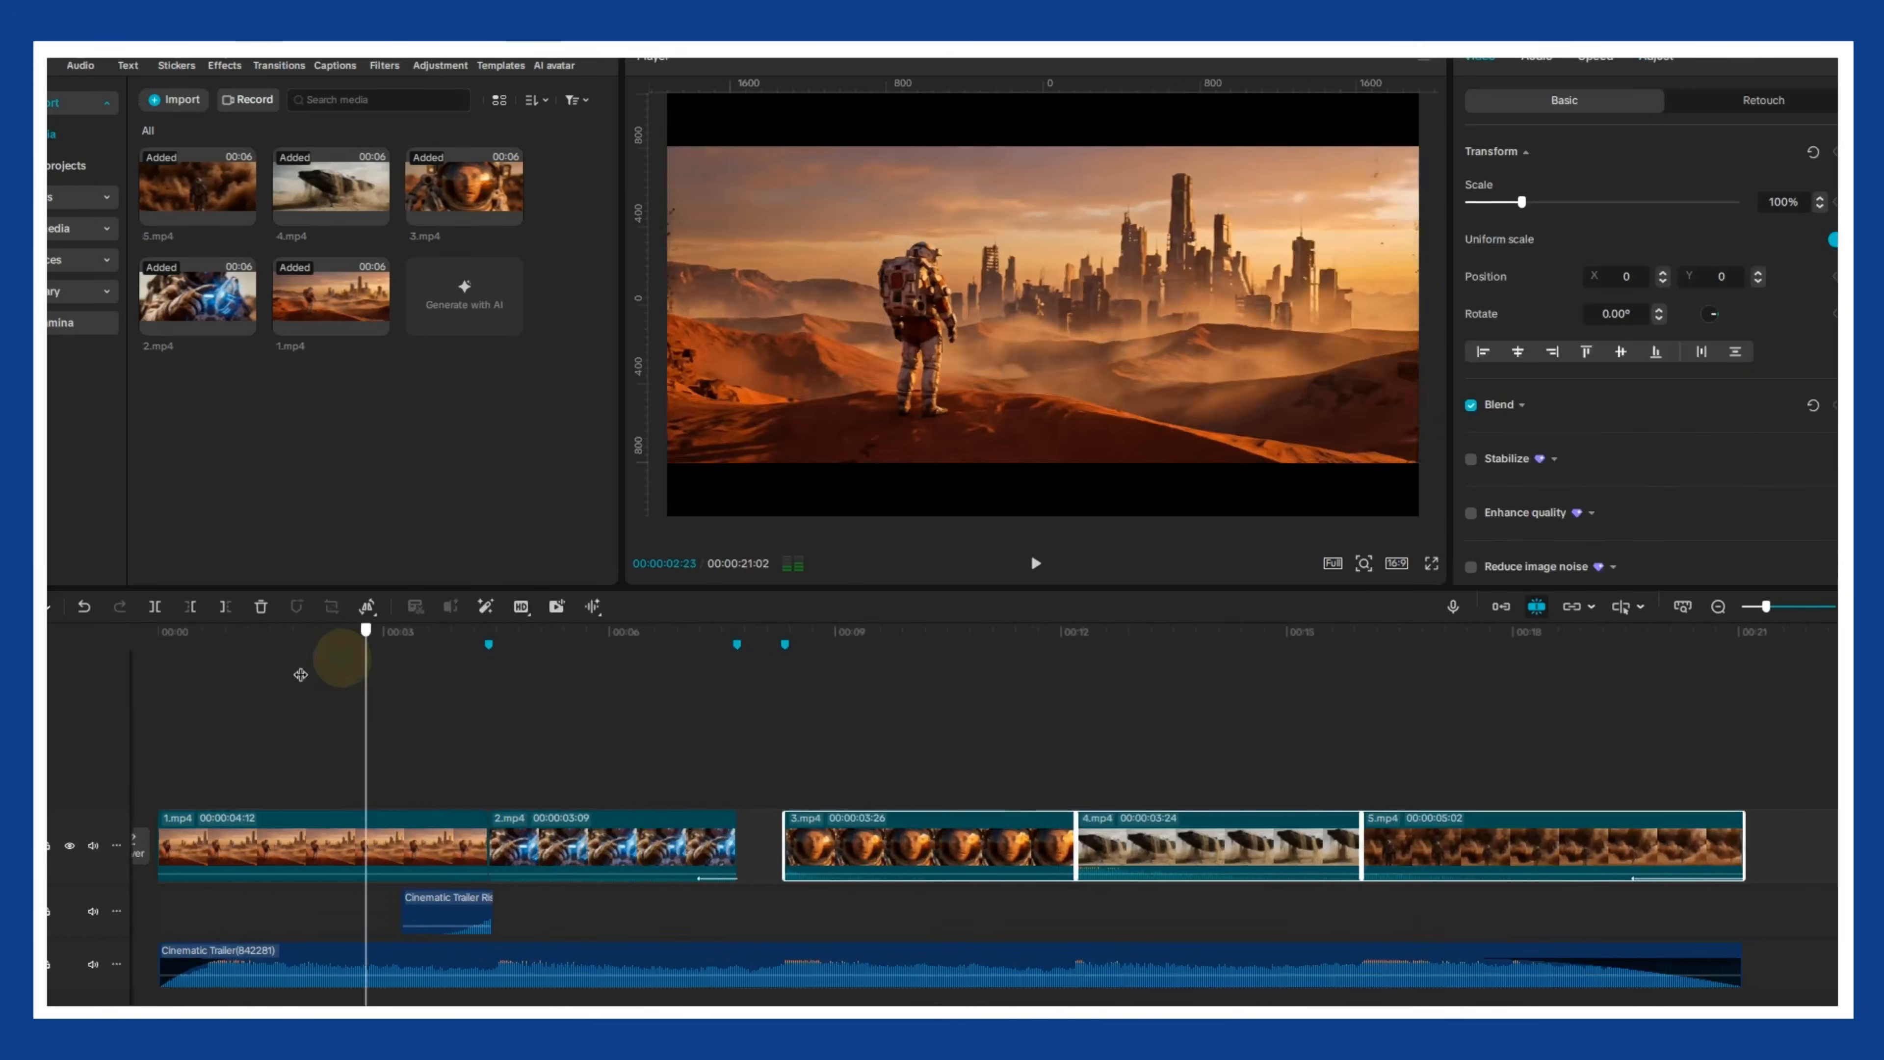
{"action": "left_click_drag", "start_coordinate": [345, 653], "coordinate": [1699, 757]}
{"action": "left_click", "coordinate": [470, 911]}
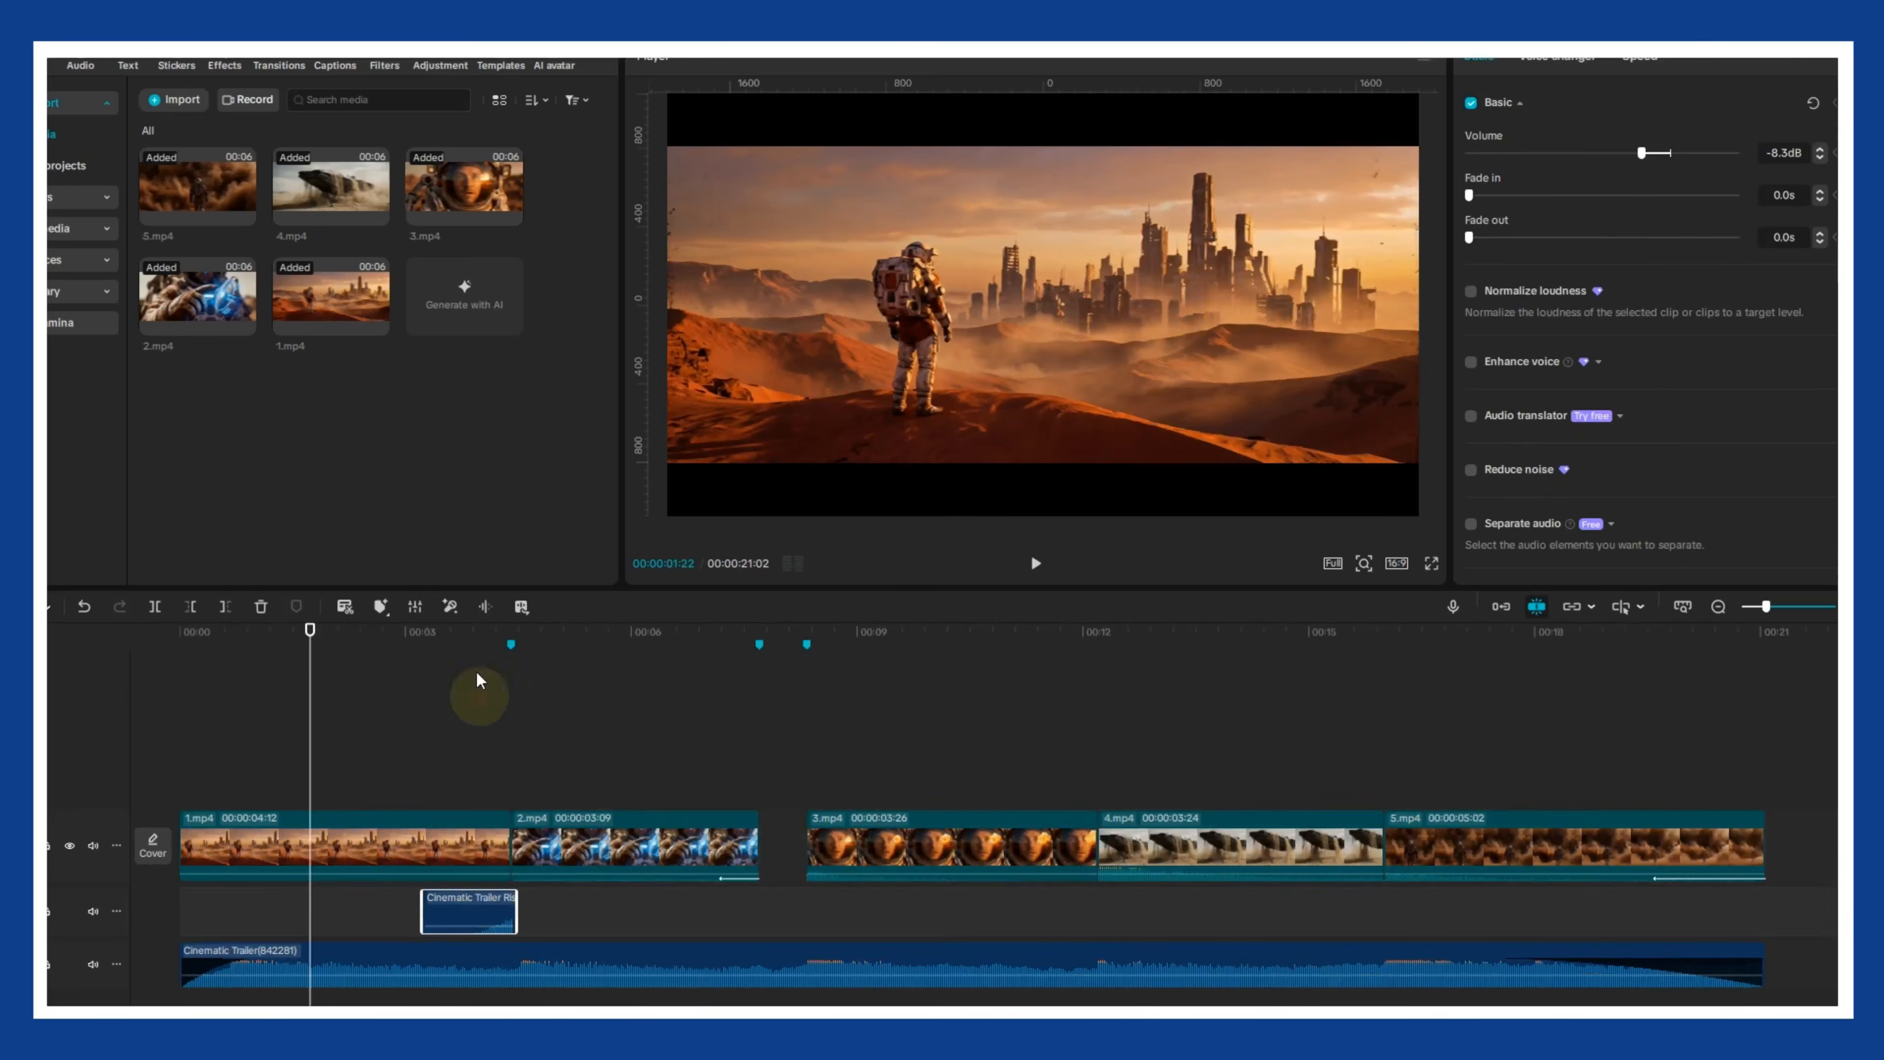
{"action": "left_click_drag", "start_coordinate": [486, 633], "coordinate": [1108, 629]}
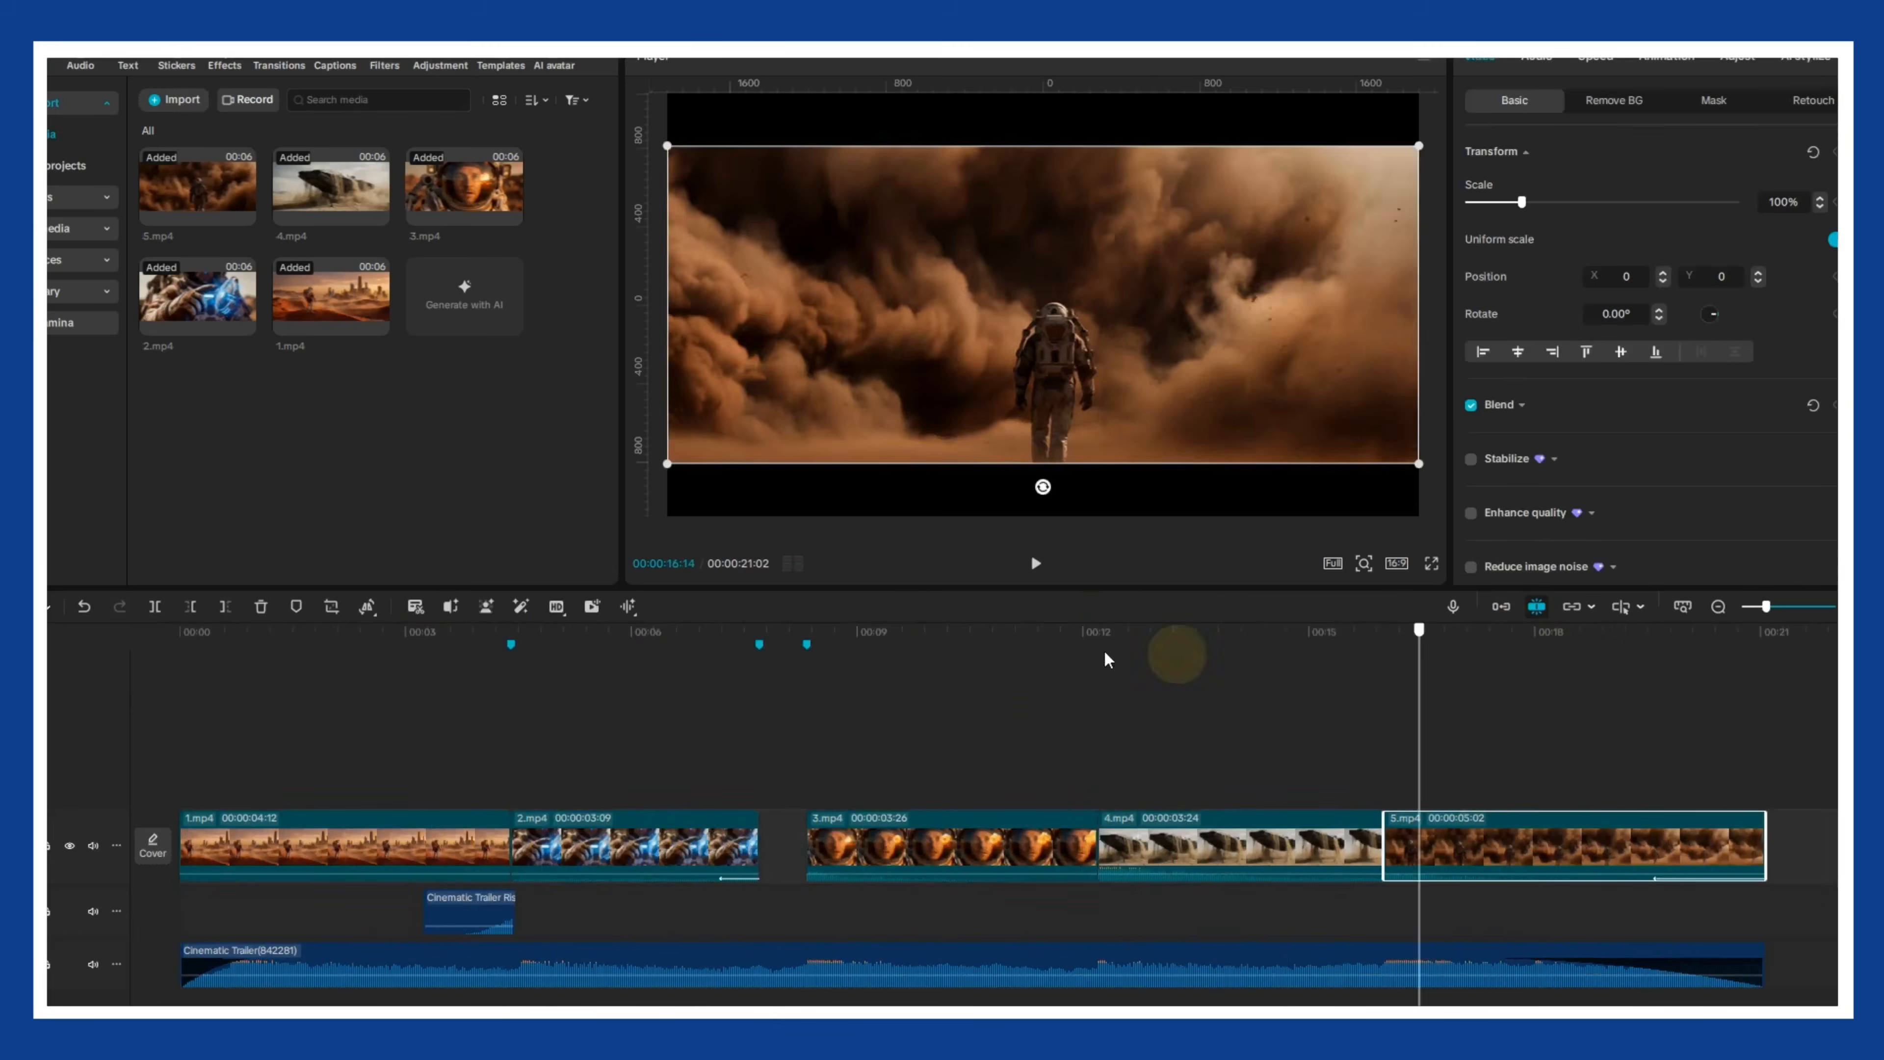
{"action": "left_click_drag", "start_coordinate": [1178, 653], "coordinate": [1724, 610]}
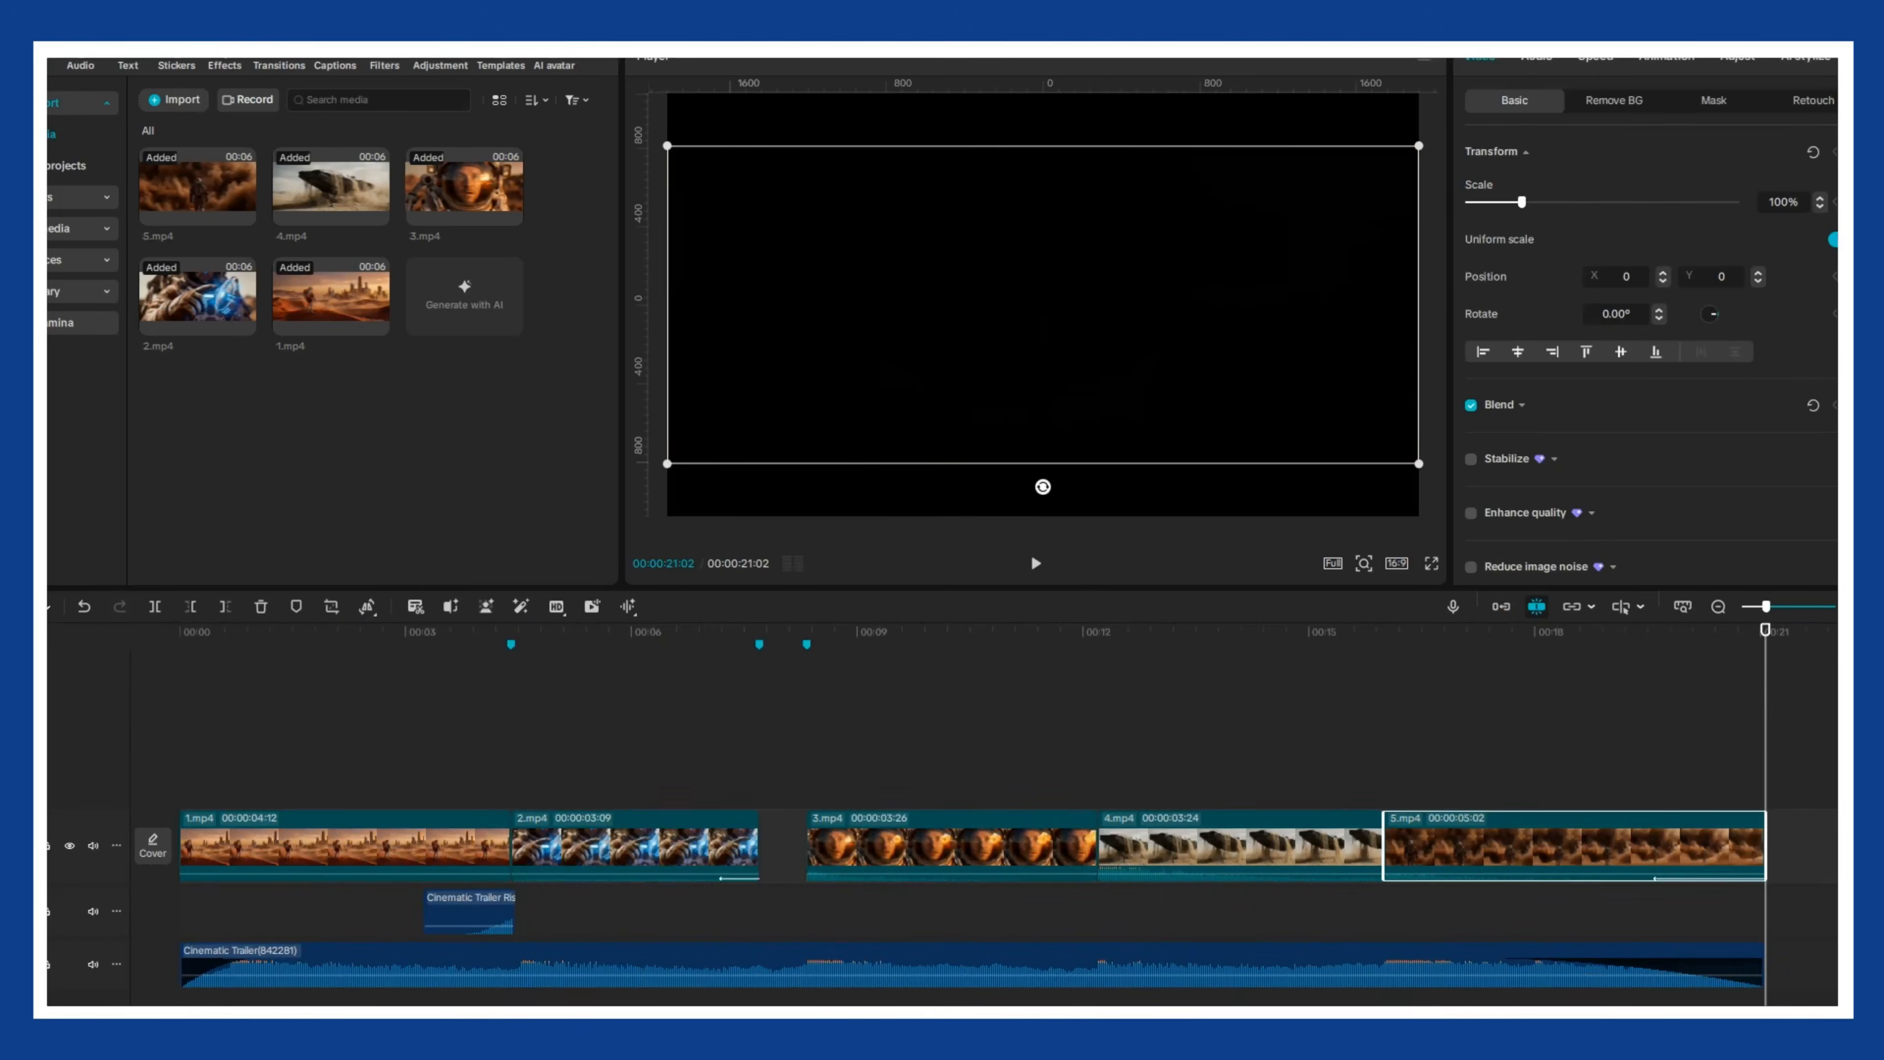